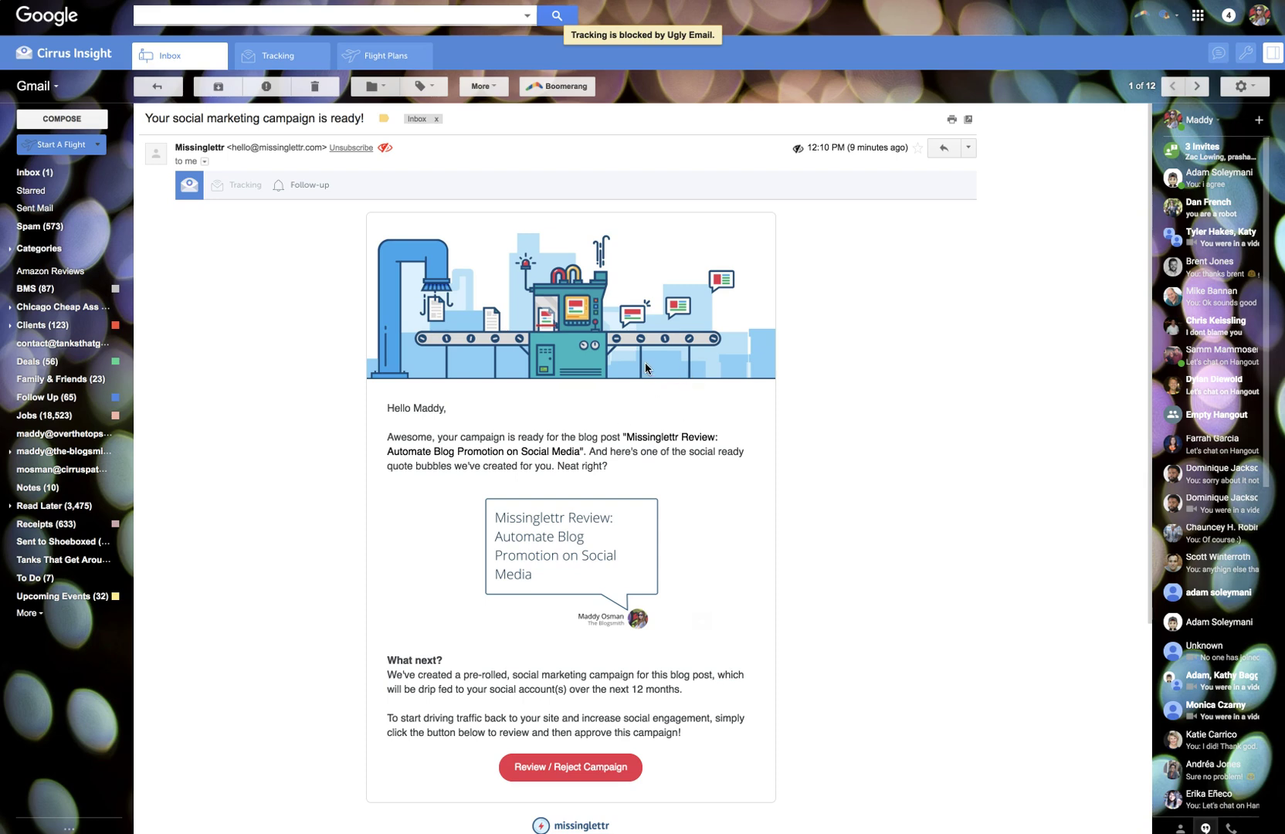
# - Read the campaign-ready email for the Missinglettr Review blog post and open its campaign for review
pyautogui.scroll(-1, 619, 556)
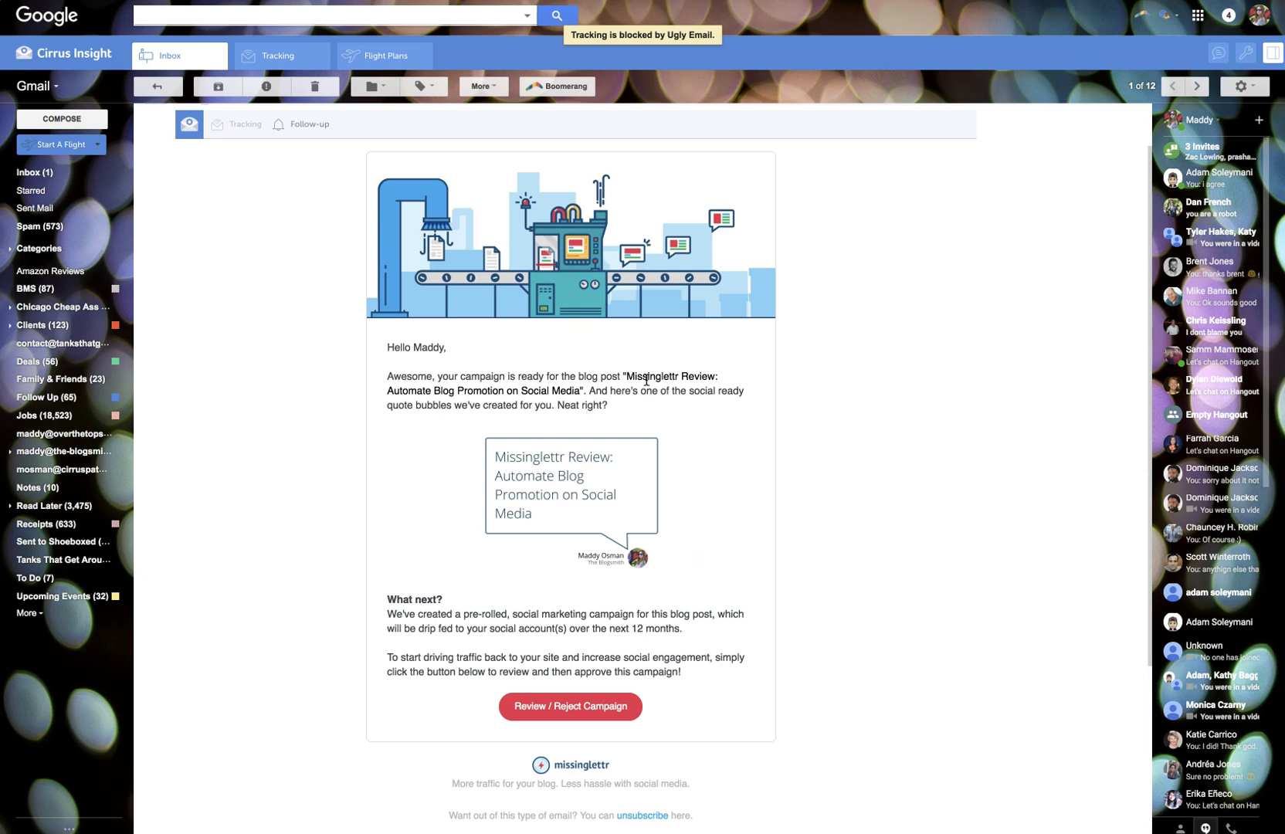
pyautogui.moveTo(627, 376); pyautogui.dragTo(576, 390)
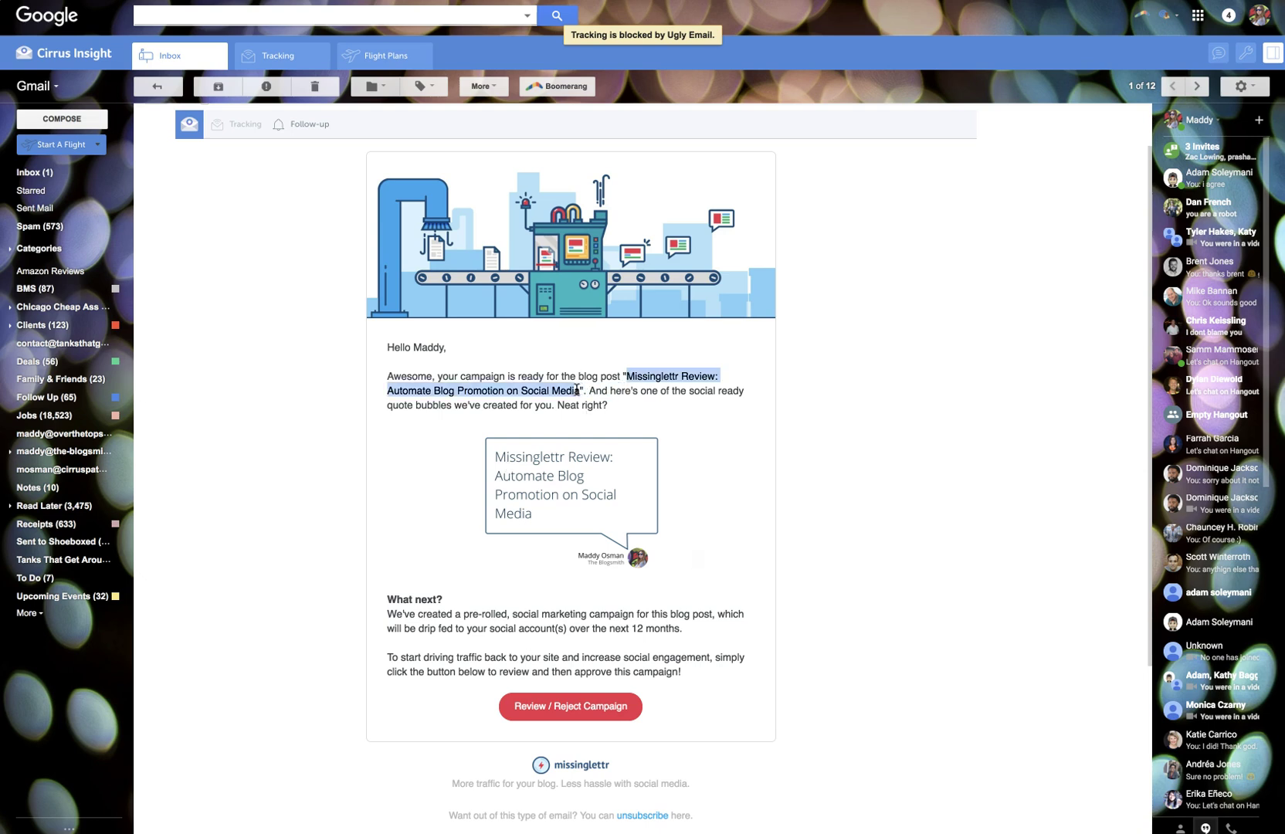
pyautogui.click(605, 390)
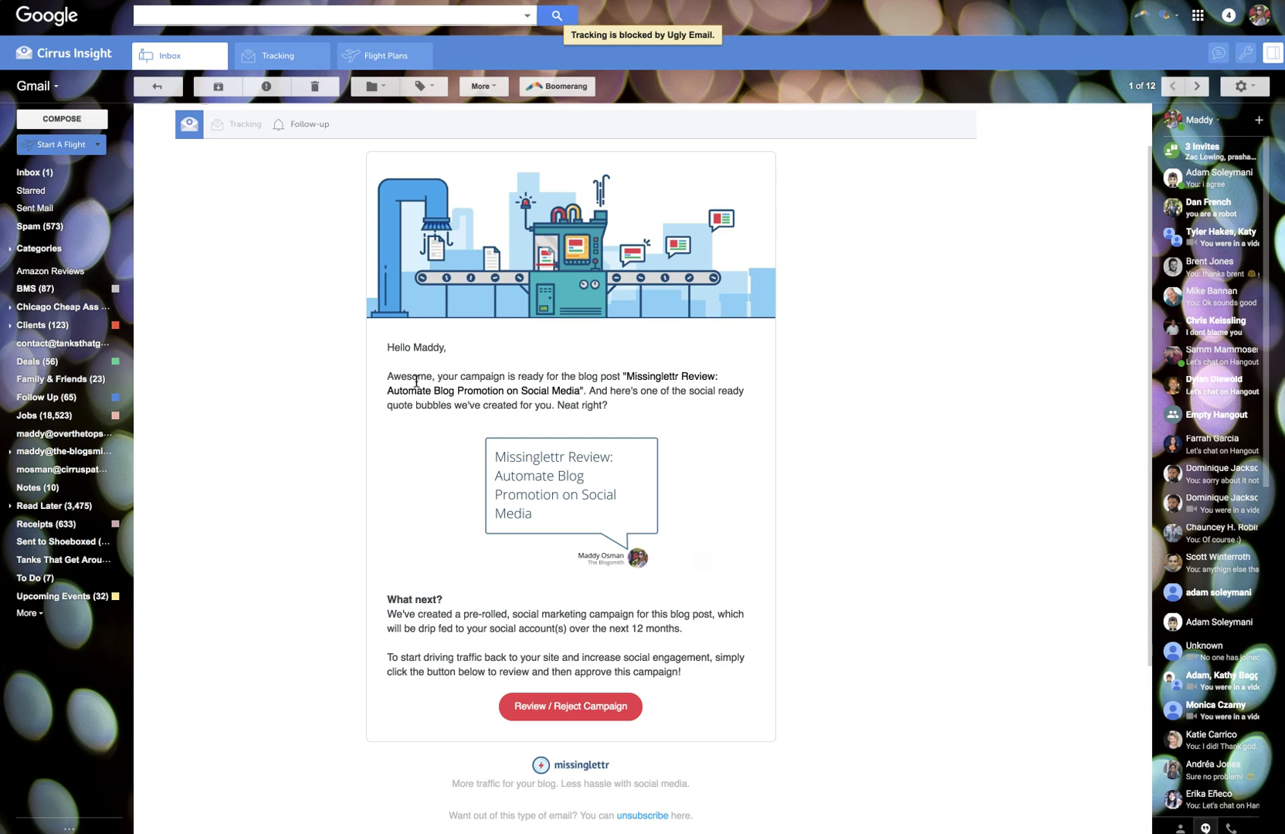
pyautogui.click(584, 705)
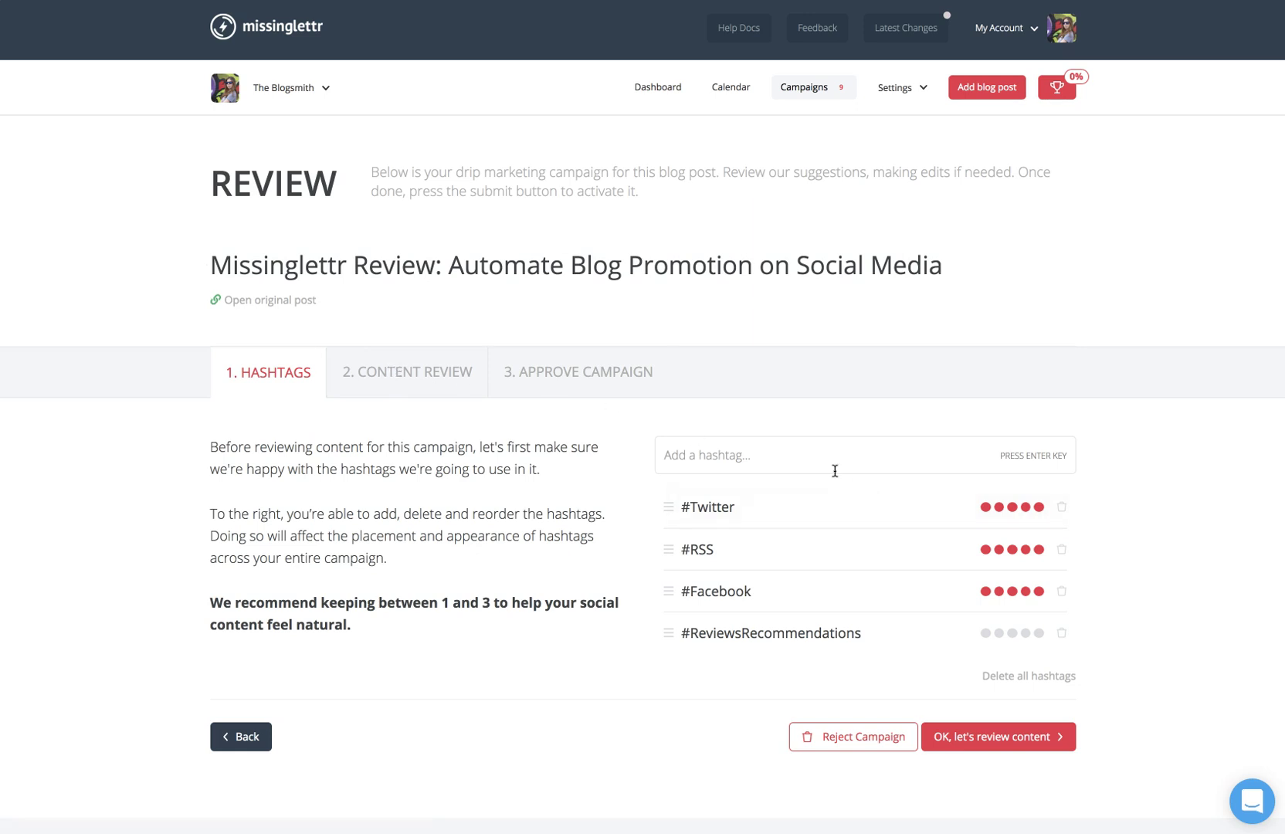
# - Delete the suggested hashtags #ReviewsRecommendations, #RSS, #Facebook and #Twitter from the campaign
pyautogui.click(1061, 634)
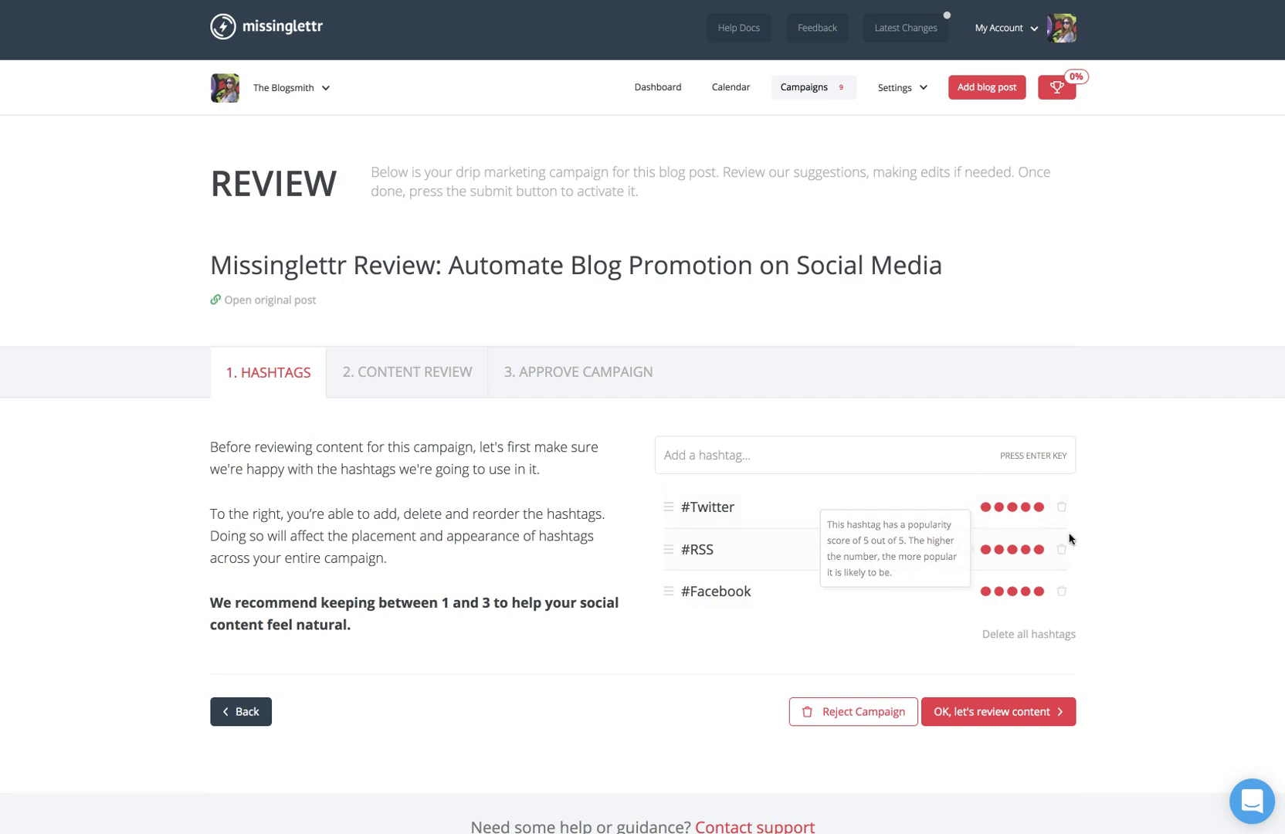
pyautogui.click(1061, 550)
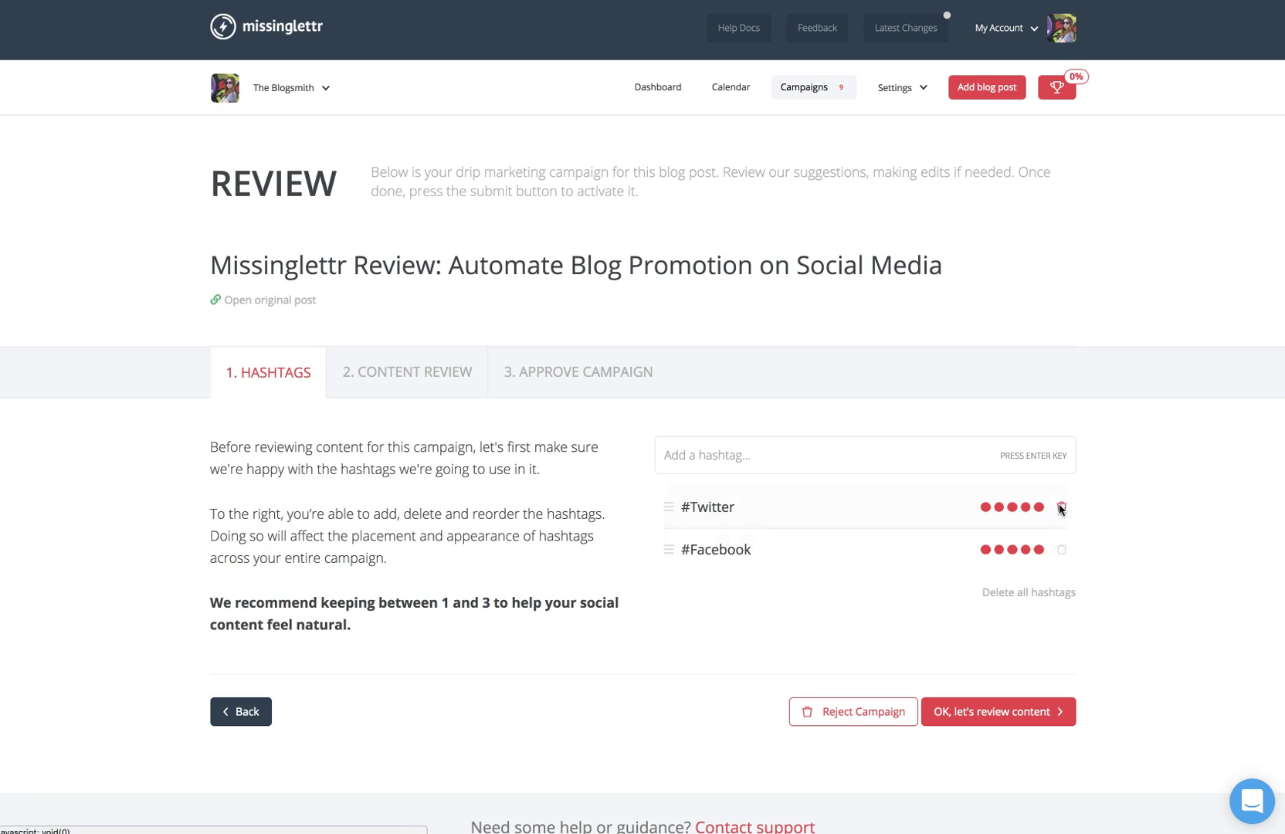
pyautogui.click(1061, 506)
pyautogui.click(1062, 507)
# - Add the hashtags contentmarketing and smm to the campaign
pyautogui.click(831, 447)
pyautogui.write('contentmarketin')
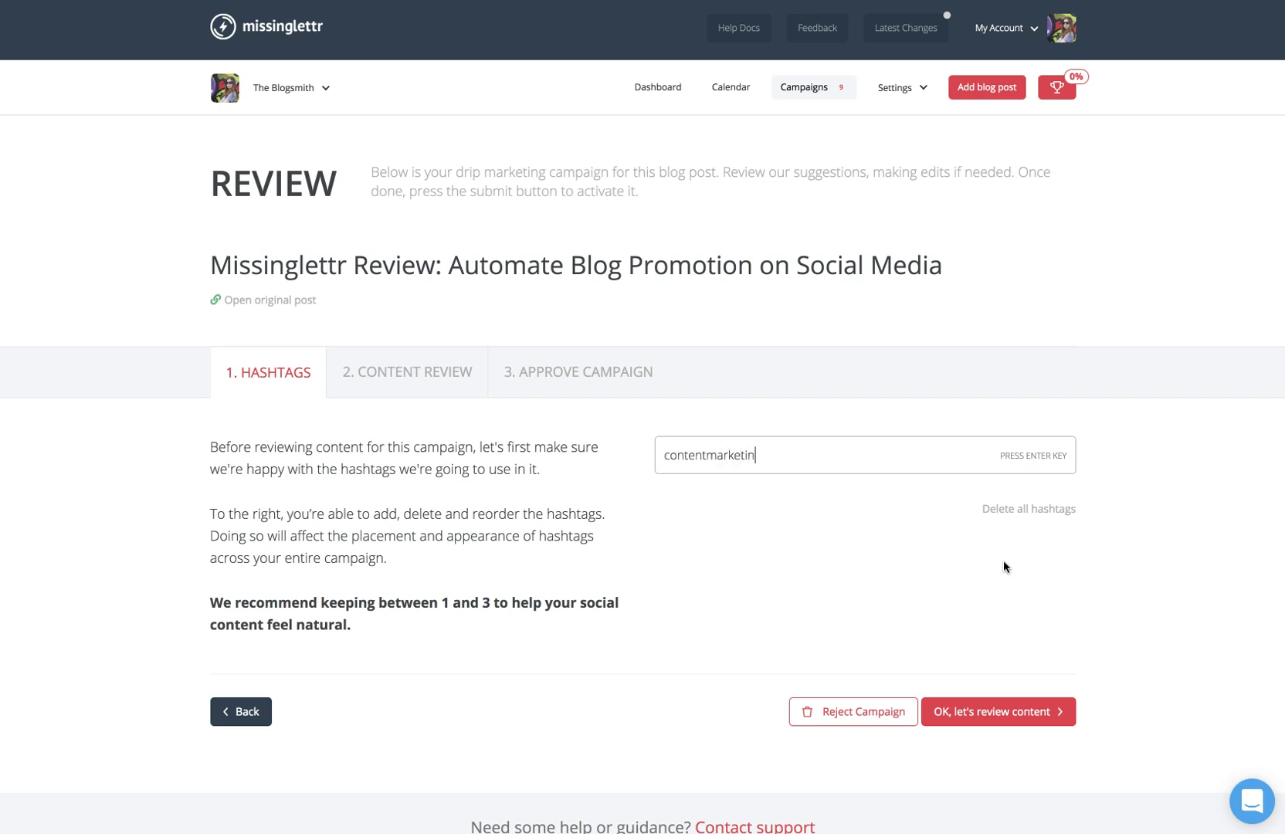
pyautogui.write('g')
pyautogui.press('Return')
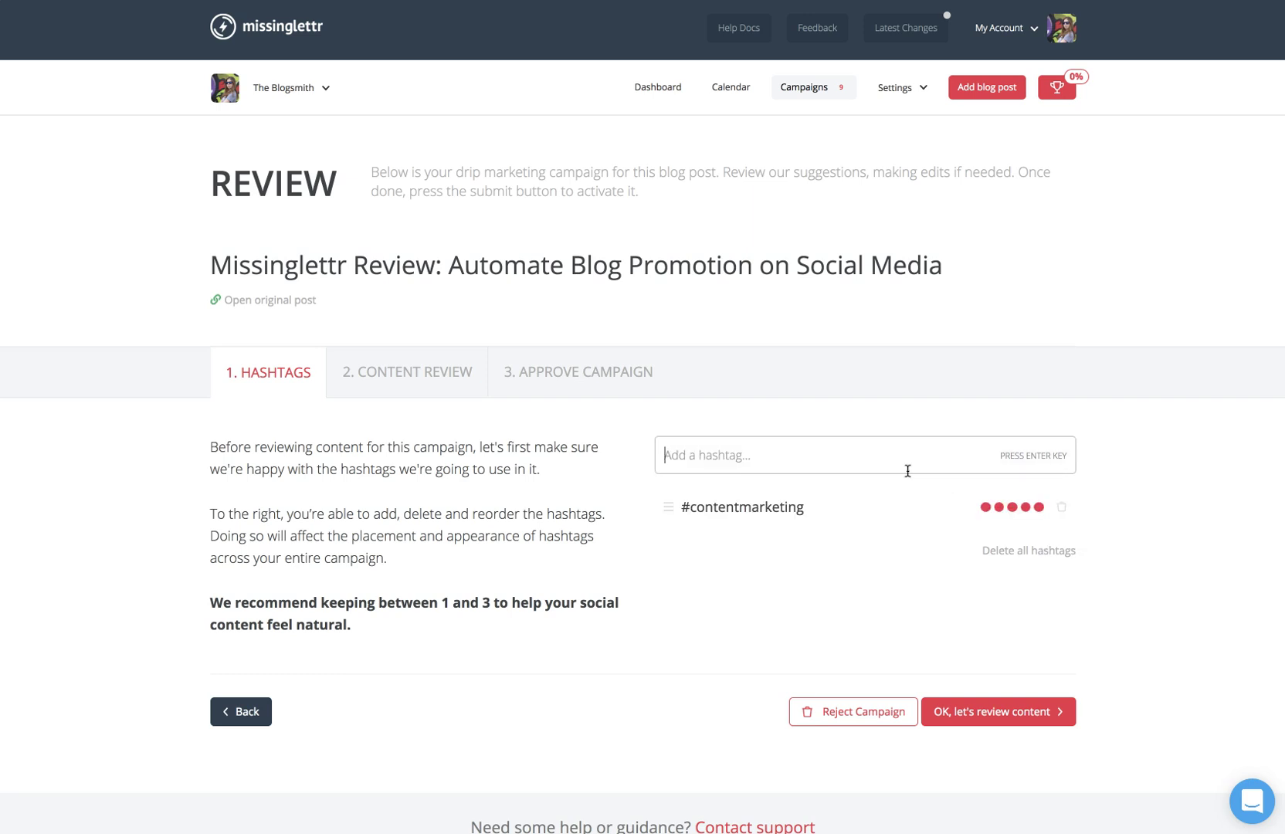
pyautogui.moveTo(999, 503)
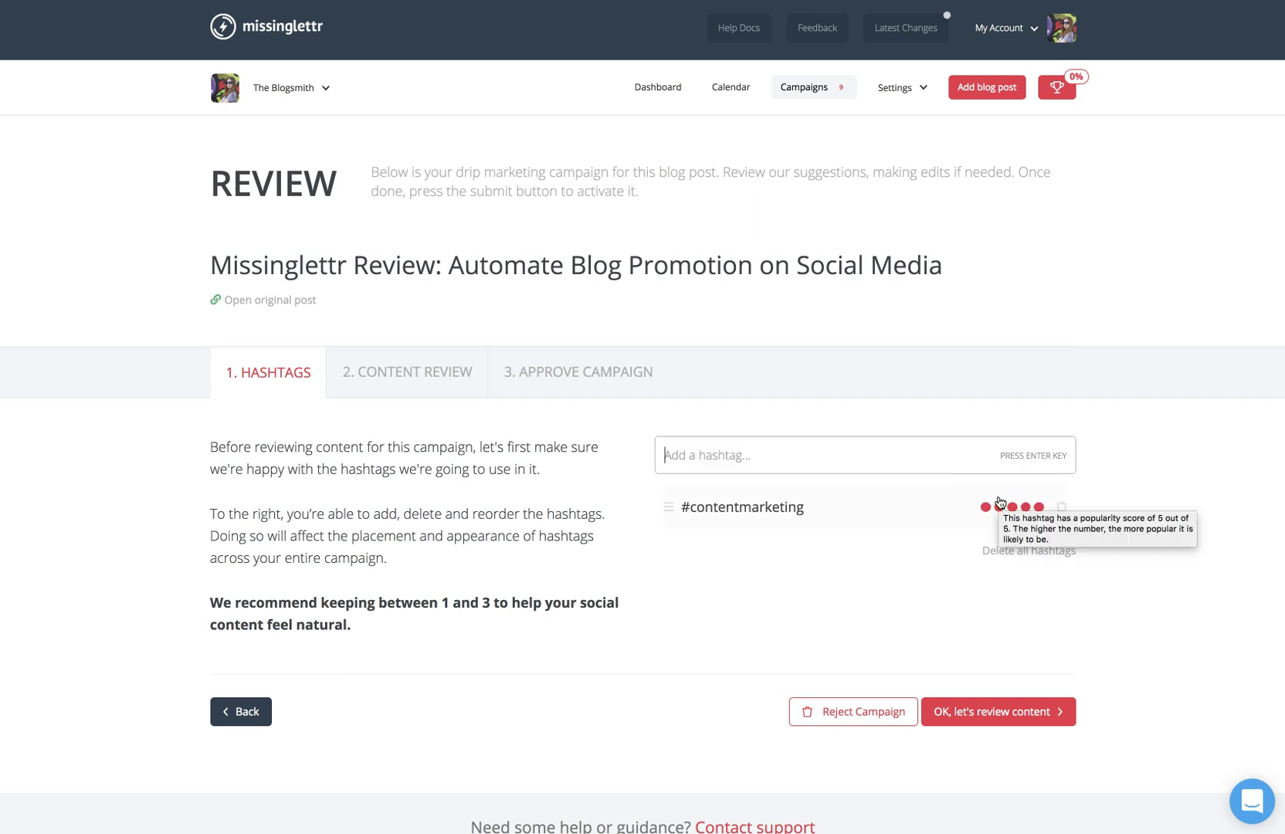
pyautogui.write('yoast')
pyautogui.press('Return')
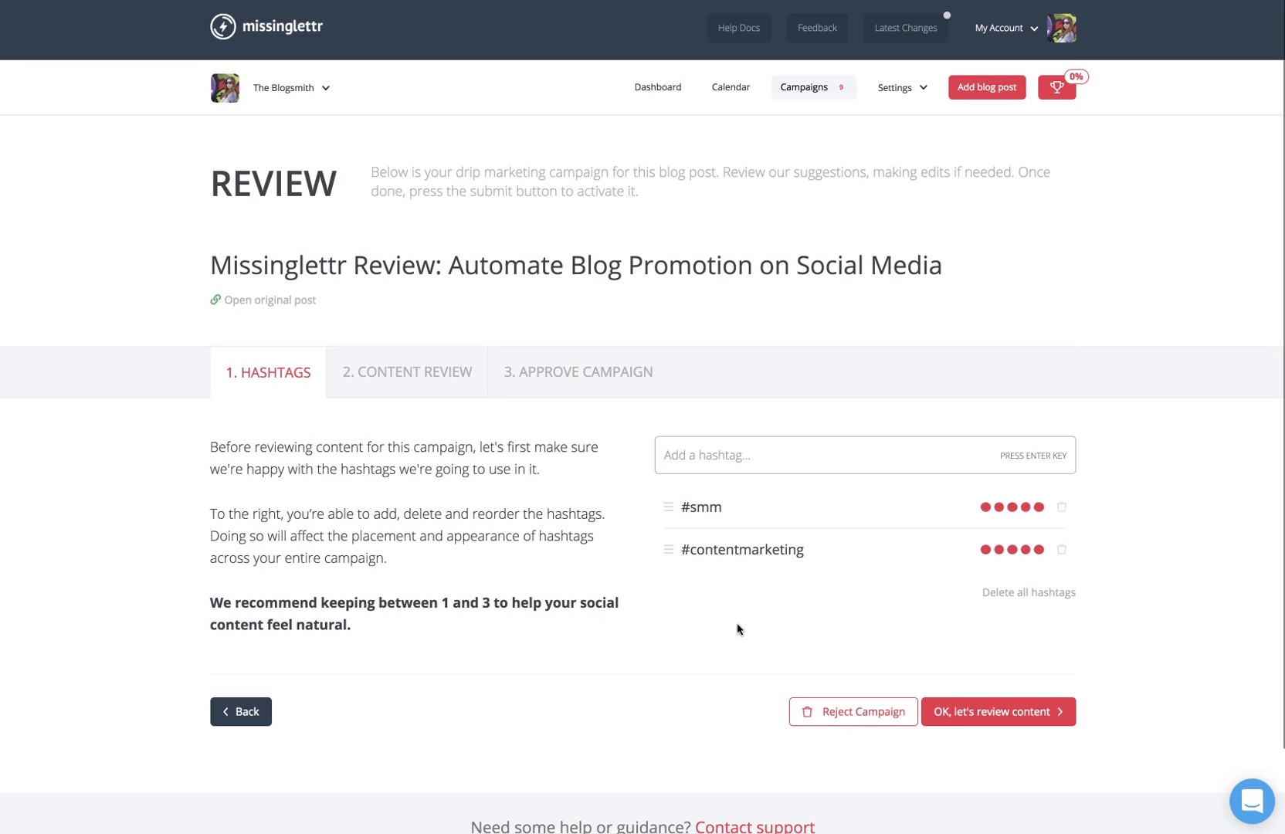
# - Proceed to the campaign's content review and dismiss the explanation about custom content for social profiles
pyautogui.click(1023, 713)
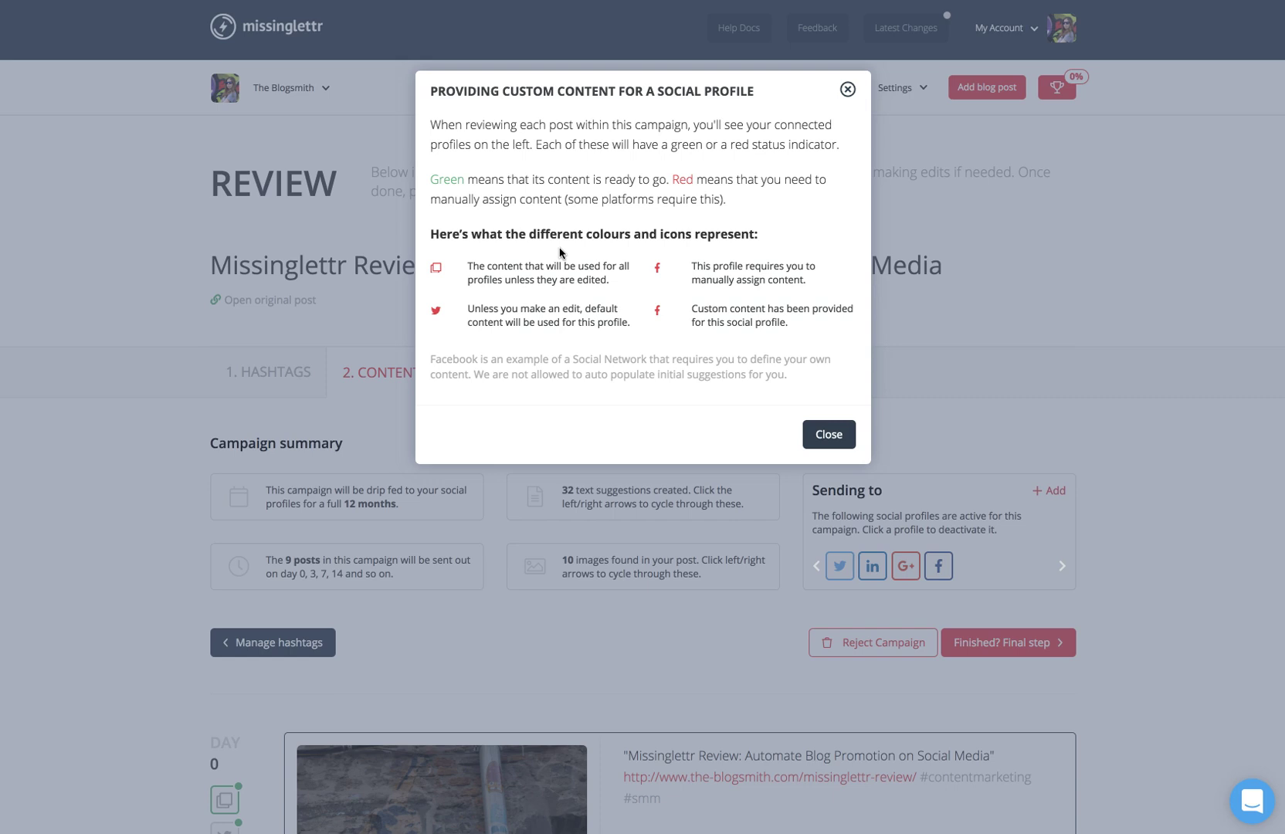
pyautogui.click(829, 436)
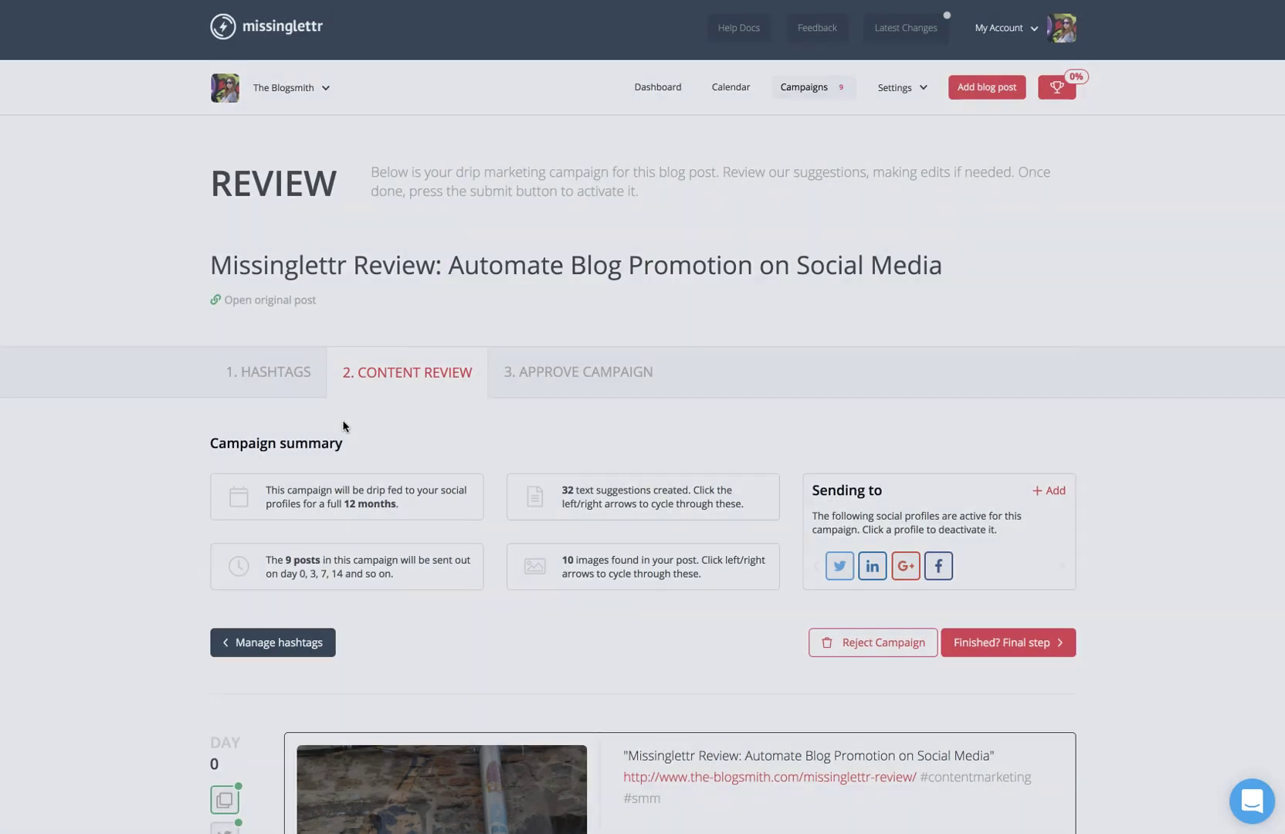
# - Examine the campaign summary and the suggested day 0 and day 3 posts with their images, links and hashtags
pyautogui.scroll(-1, 574, 456)
pyautogui.scroll(-6, 573, 455)
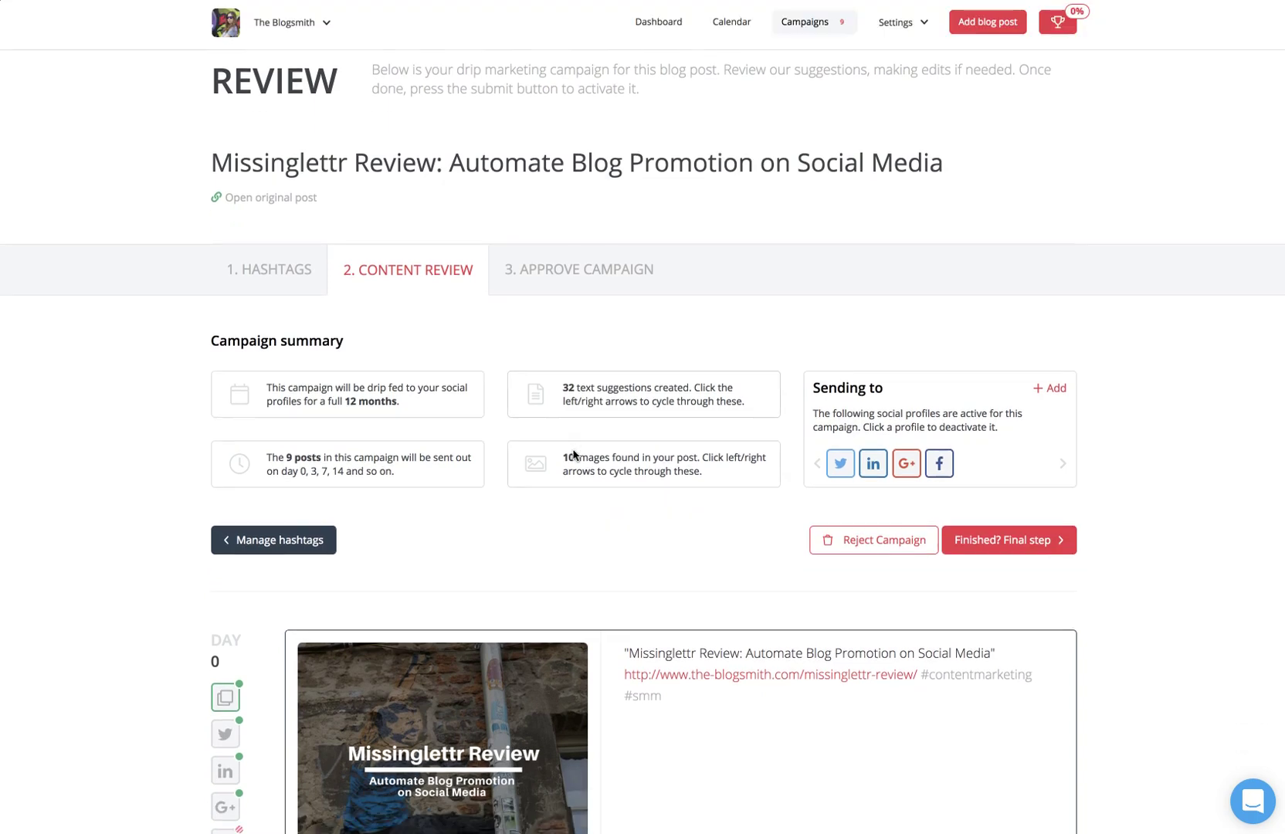
pyautogui.scroll(-1, 574, 450)
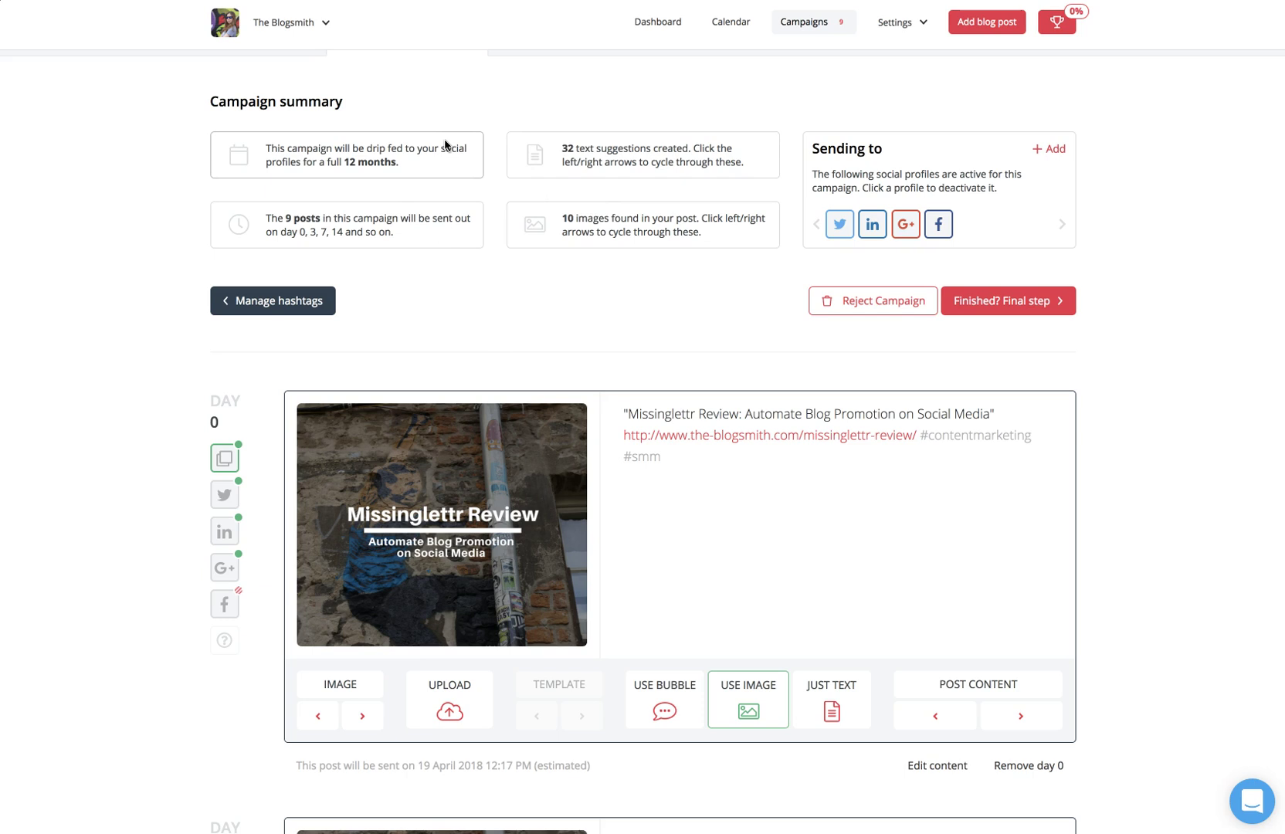
pyautogui.scroll(1, 620, 156)
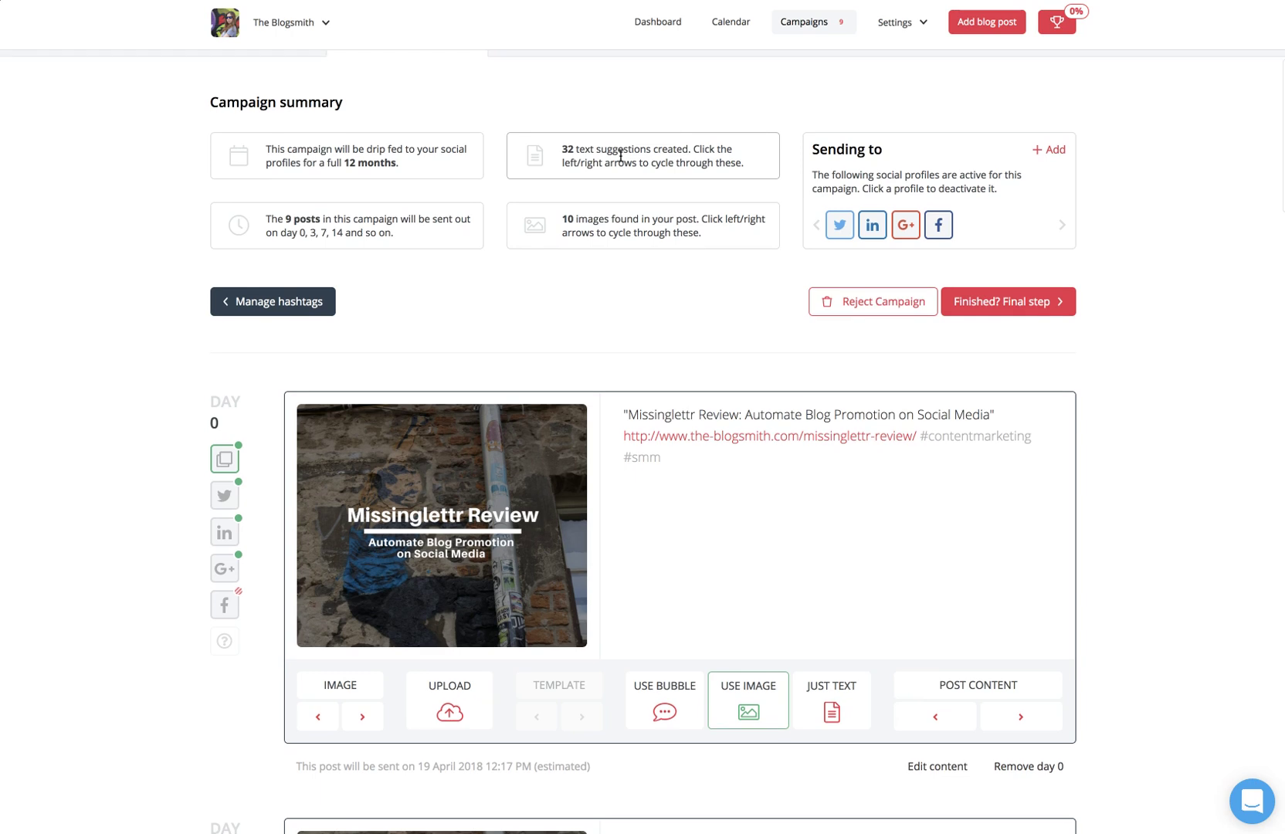
pyautogui.scroll(2, 620, 156)
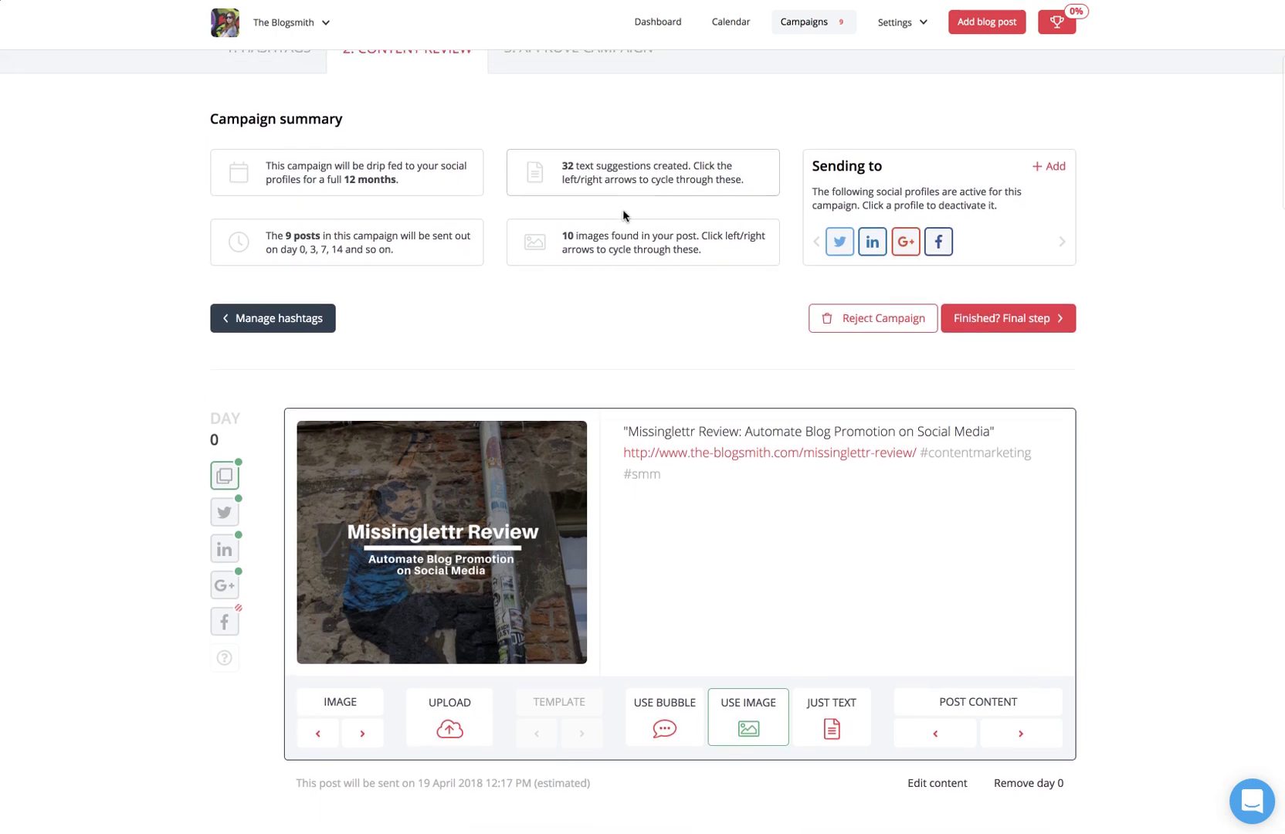
pyautogui.scroll(-1, 587, 253)
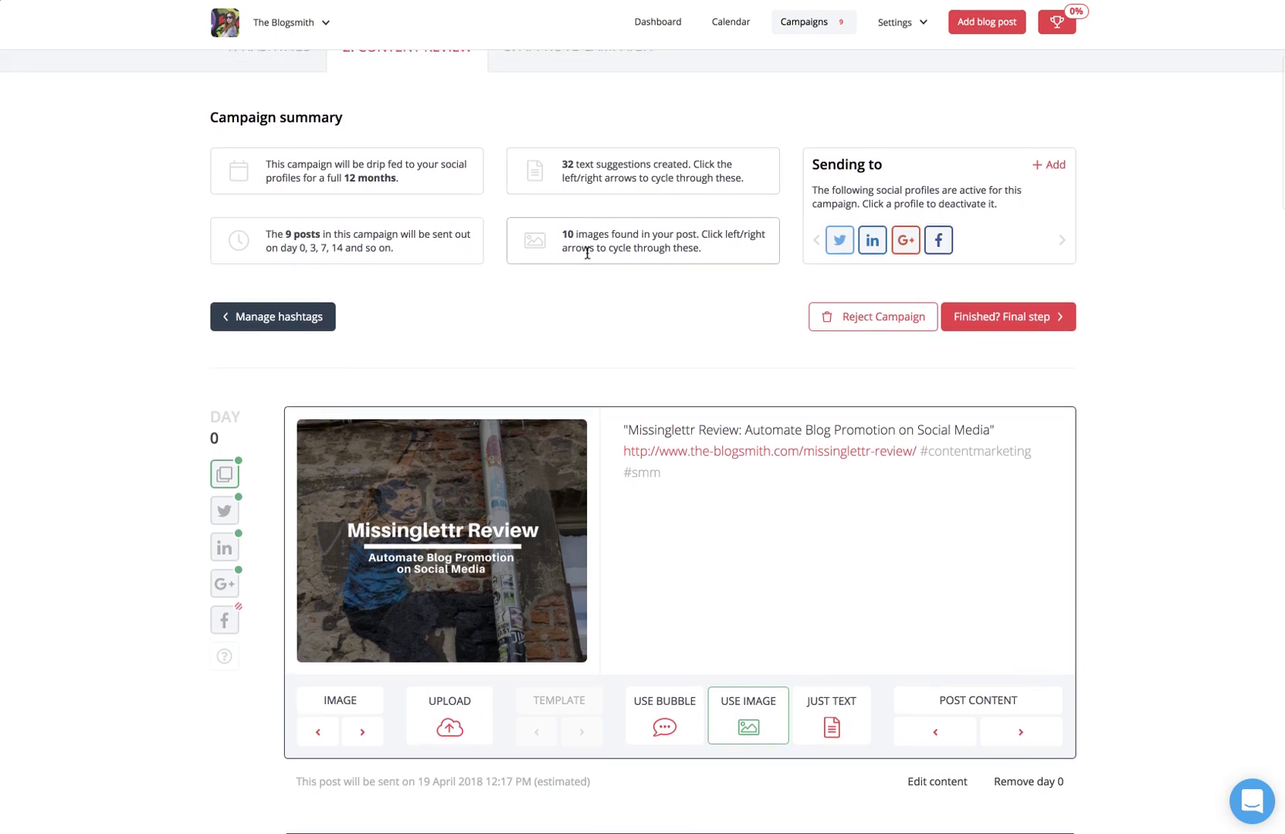
pyautogui.scroll(-3, 538, 332)
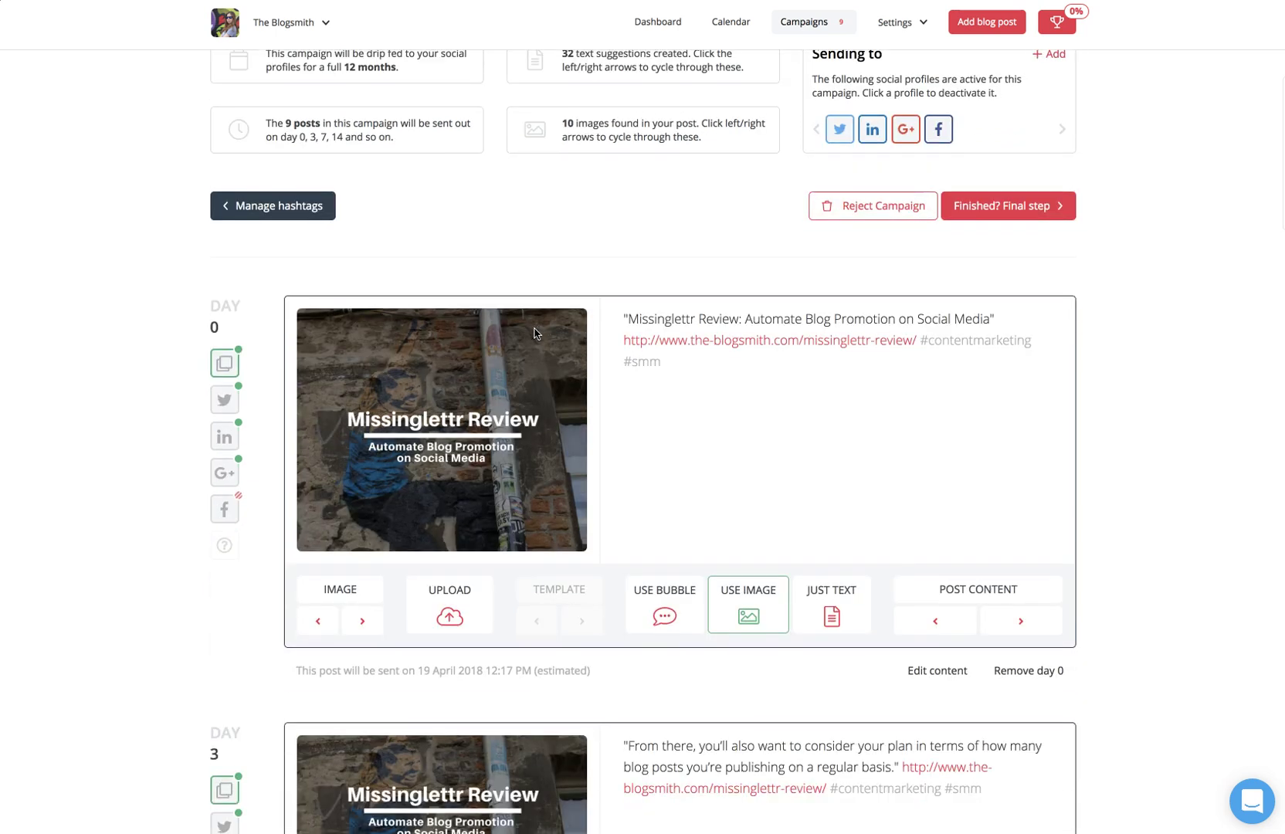
pyautogui.scroll(-3, 537, 332)
pyautogui.scroll(-2, 537, 333)
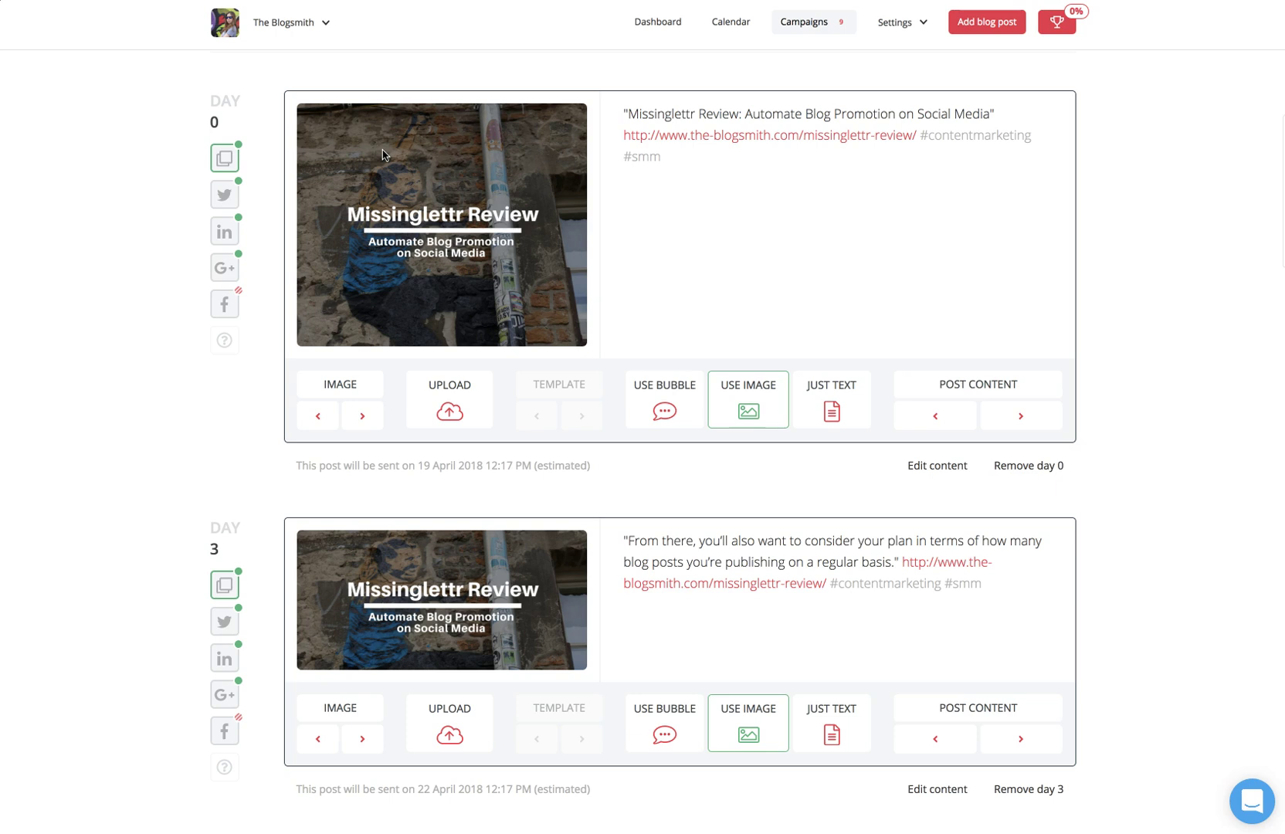
pyautogui.scroll(1, 383, 155)
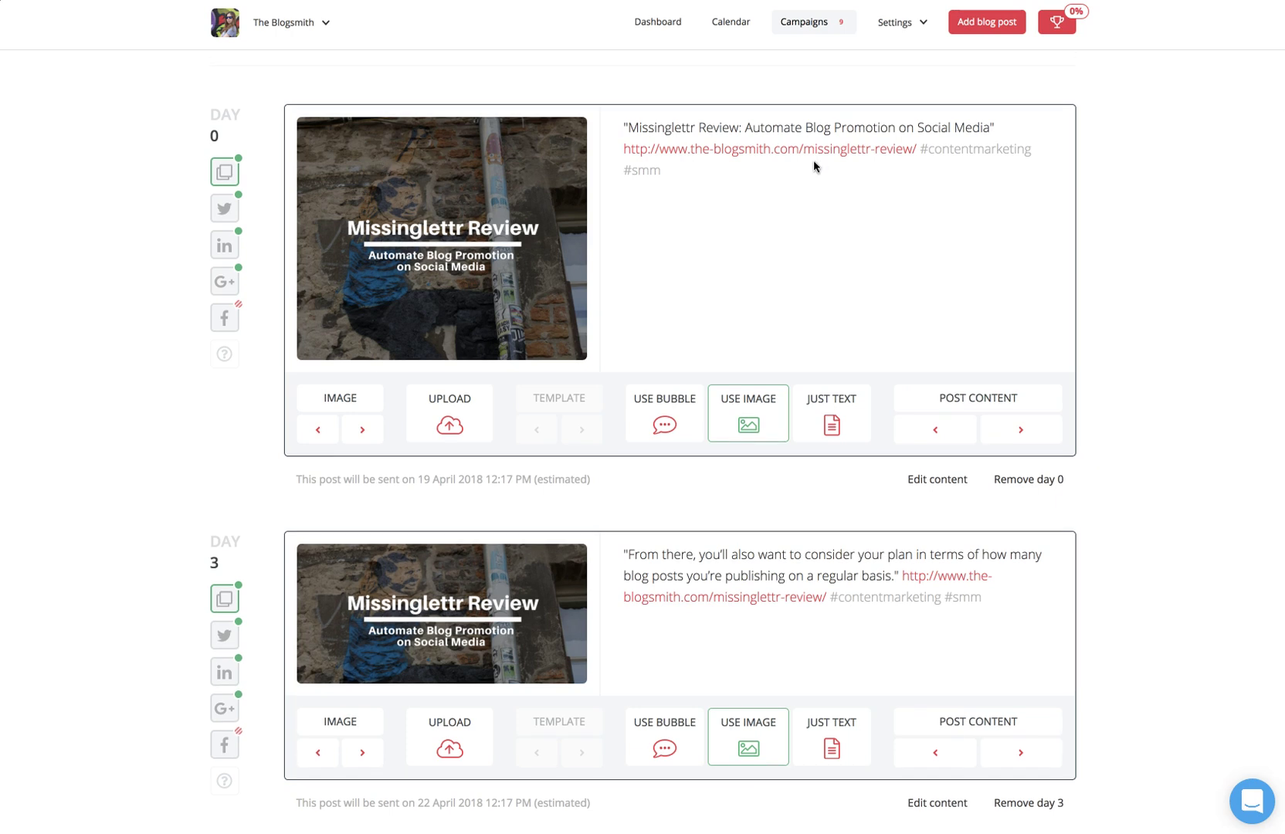
pyautogui.moveTo(964, 146); pyautogui.dragTo(970, 169)
pyautogui.click(969, 171)
pyautogui.scroll(1, 937, 172)
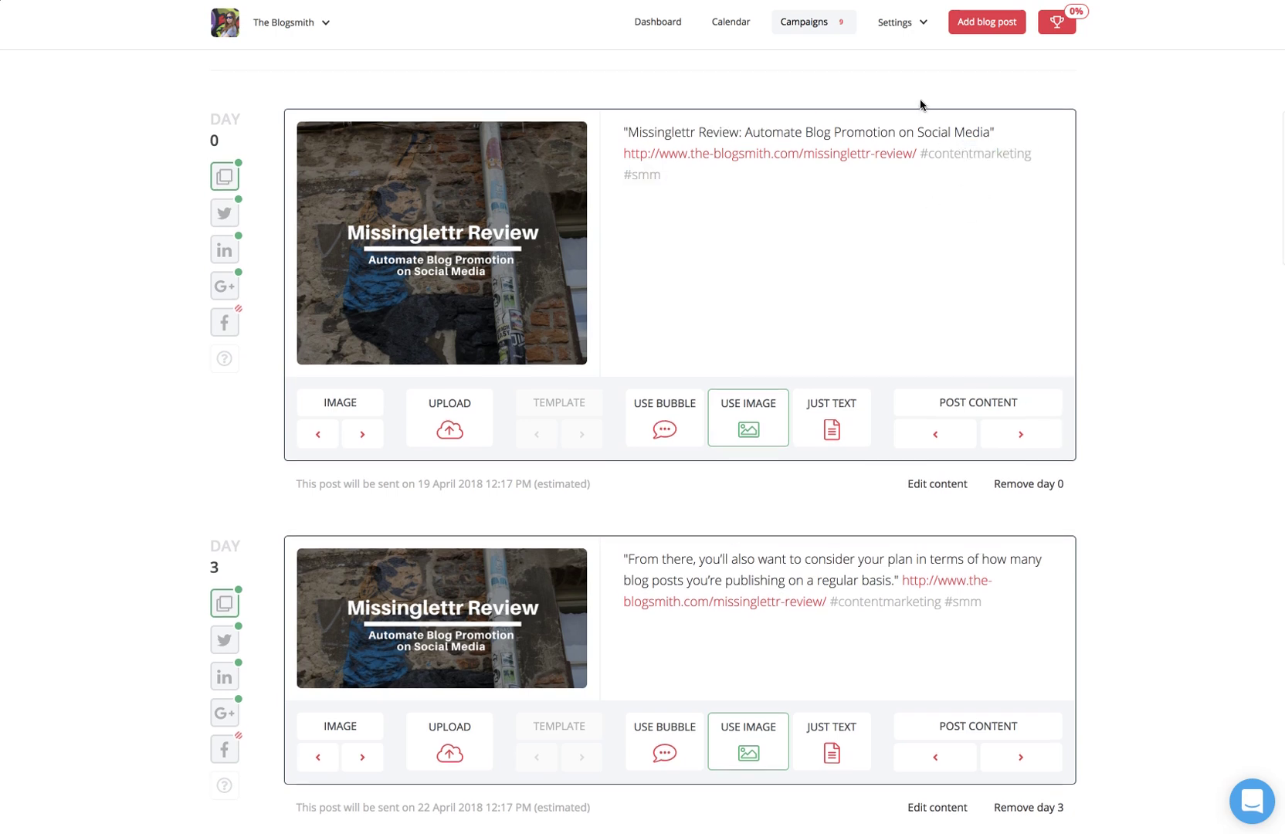
# - Show the Facebook version of the day 0 post and copy its suggested content
pyautogui.click(231, 321)
pyautogui.scroll(-1, 278, 324)
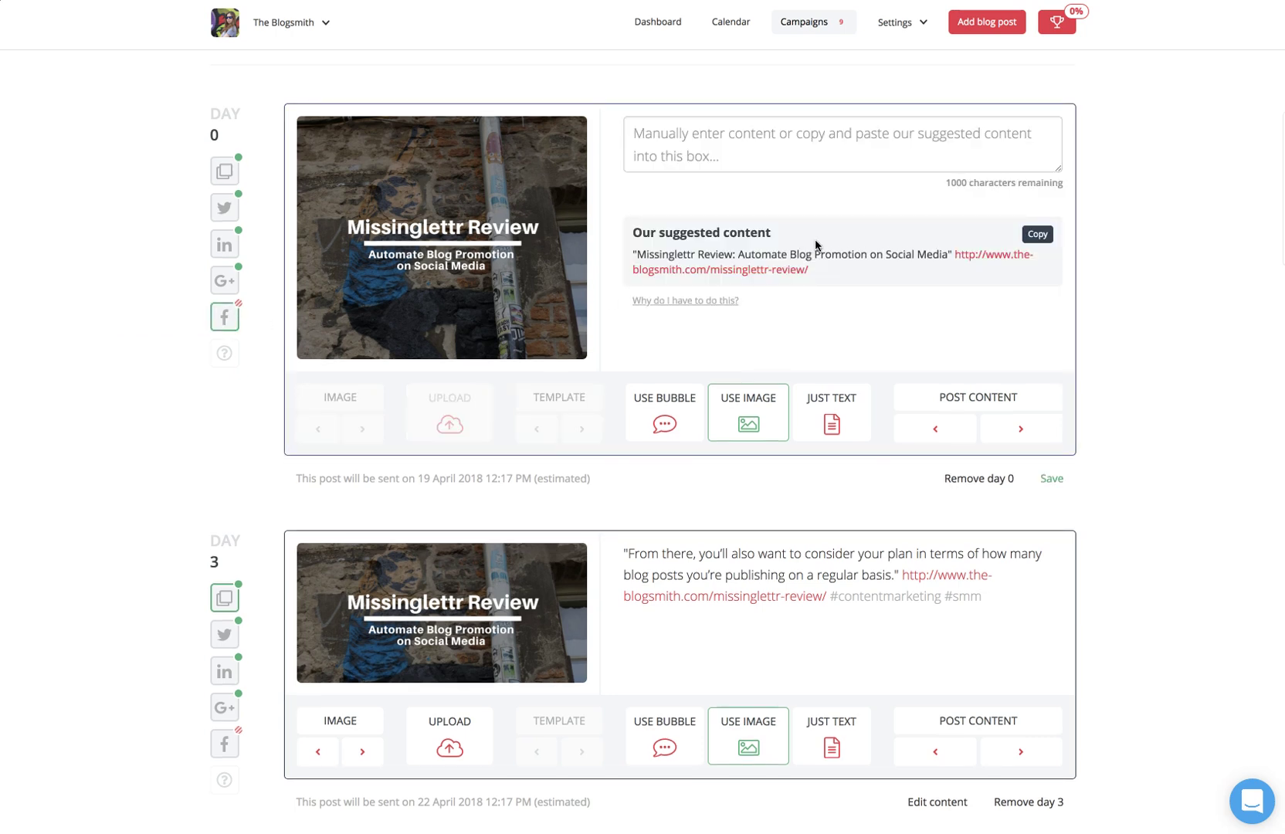
pyautogui.scroll(-1, 1027, 227)
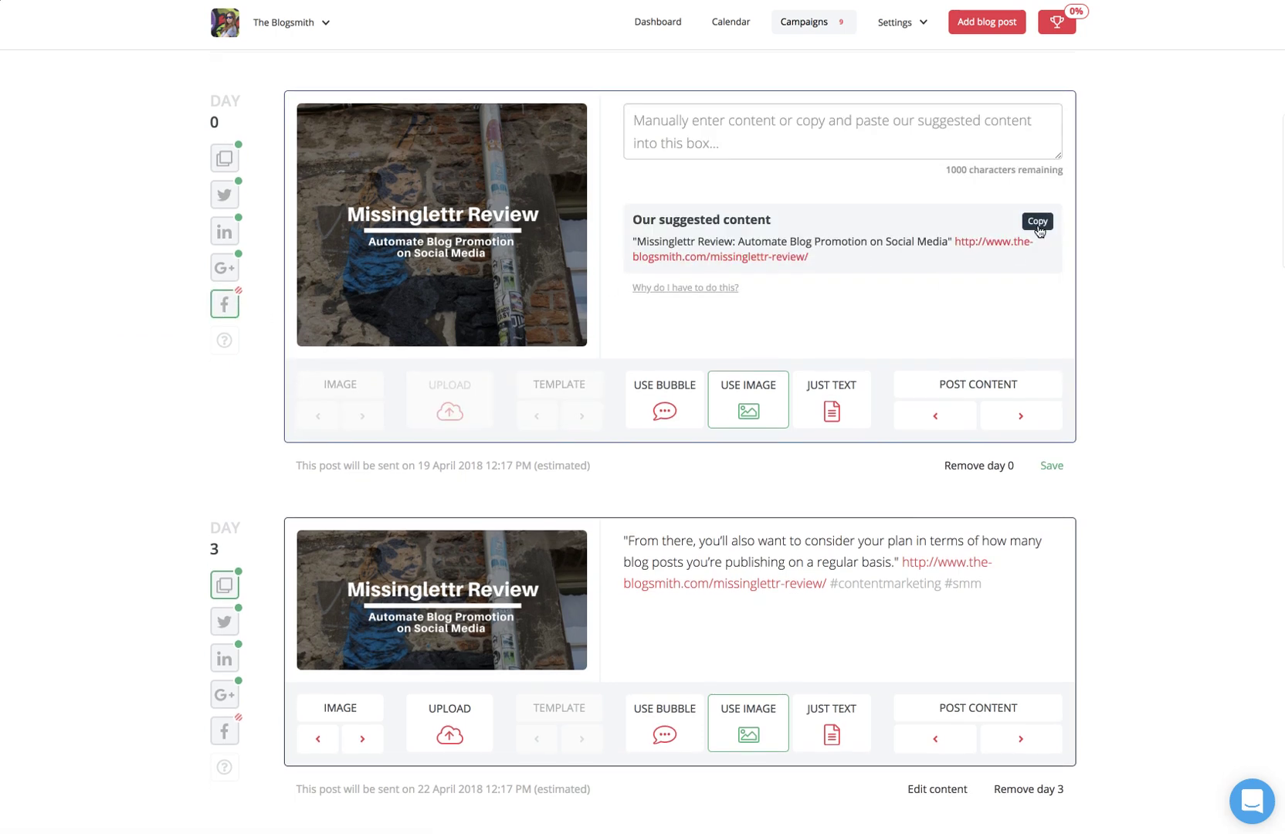
pyautogui.click(1039, 225)
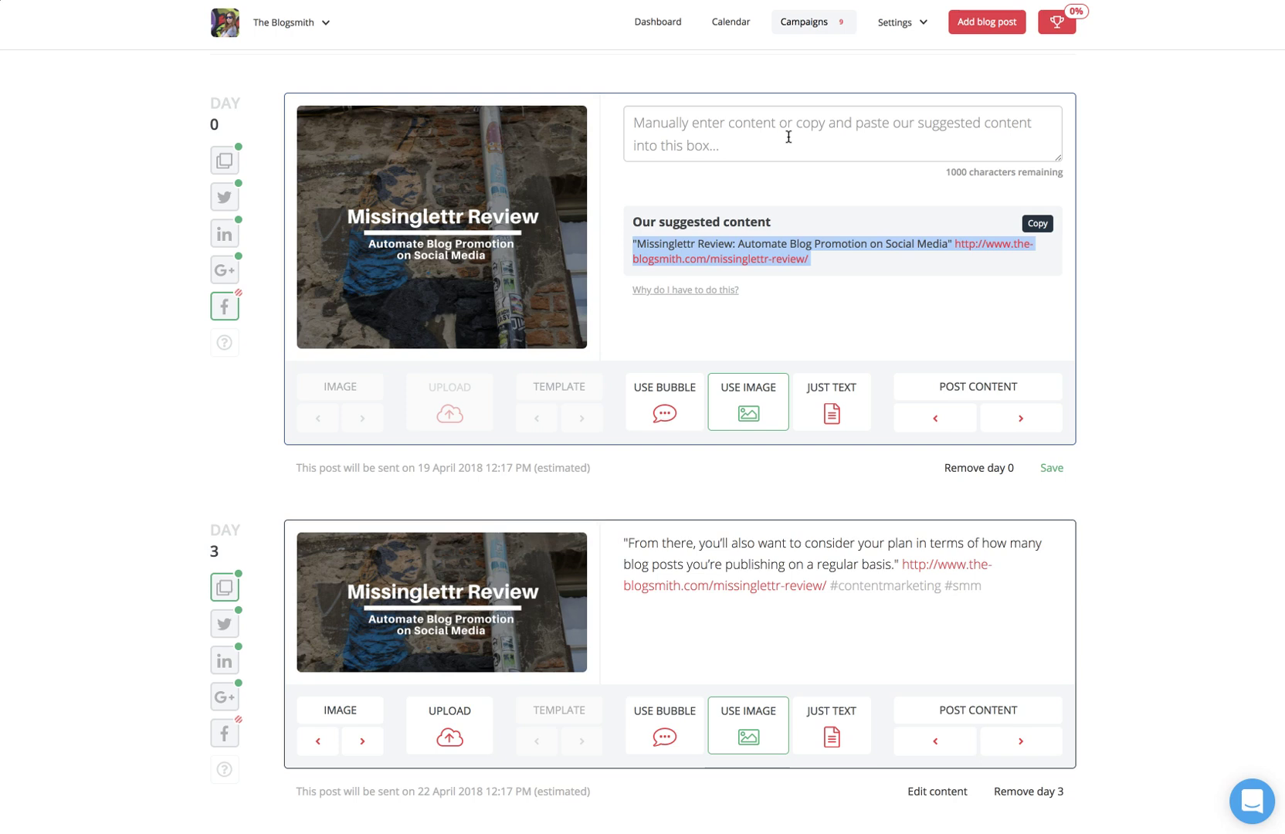
# - Check the list of available sites, and compare the day 0 Facebook suggestion with the default post content
pyautogui.click(300, 30)
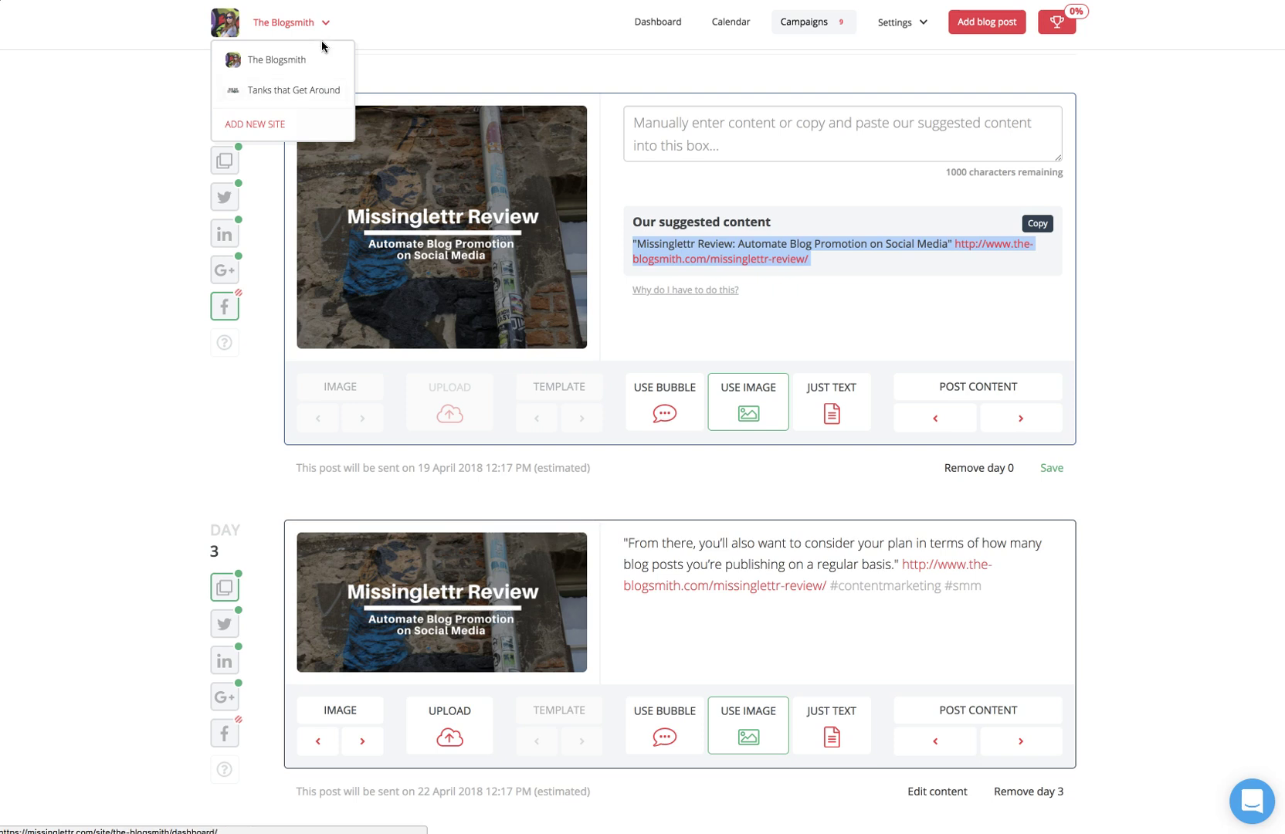
pyautogui.click(533, 51)
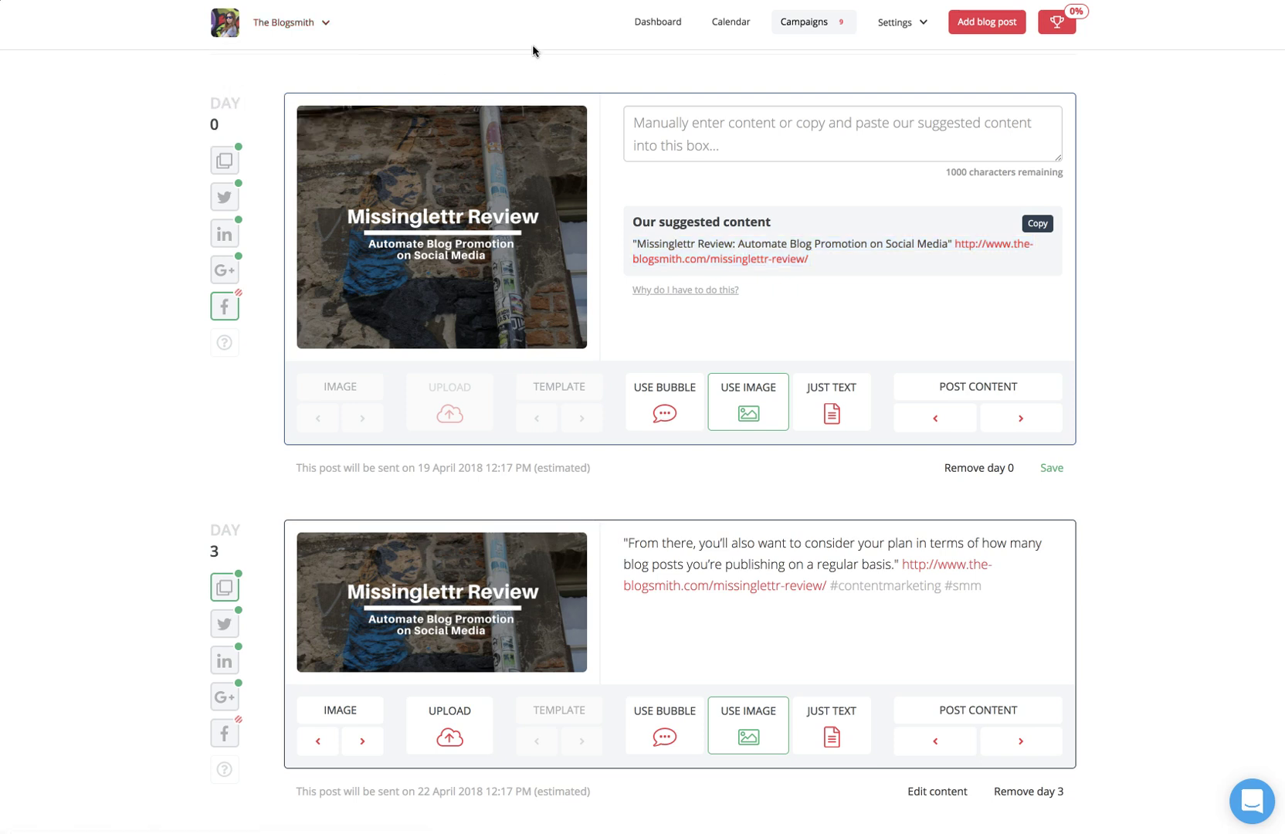
pyautogui.click(1047, 224)
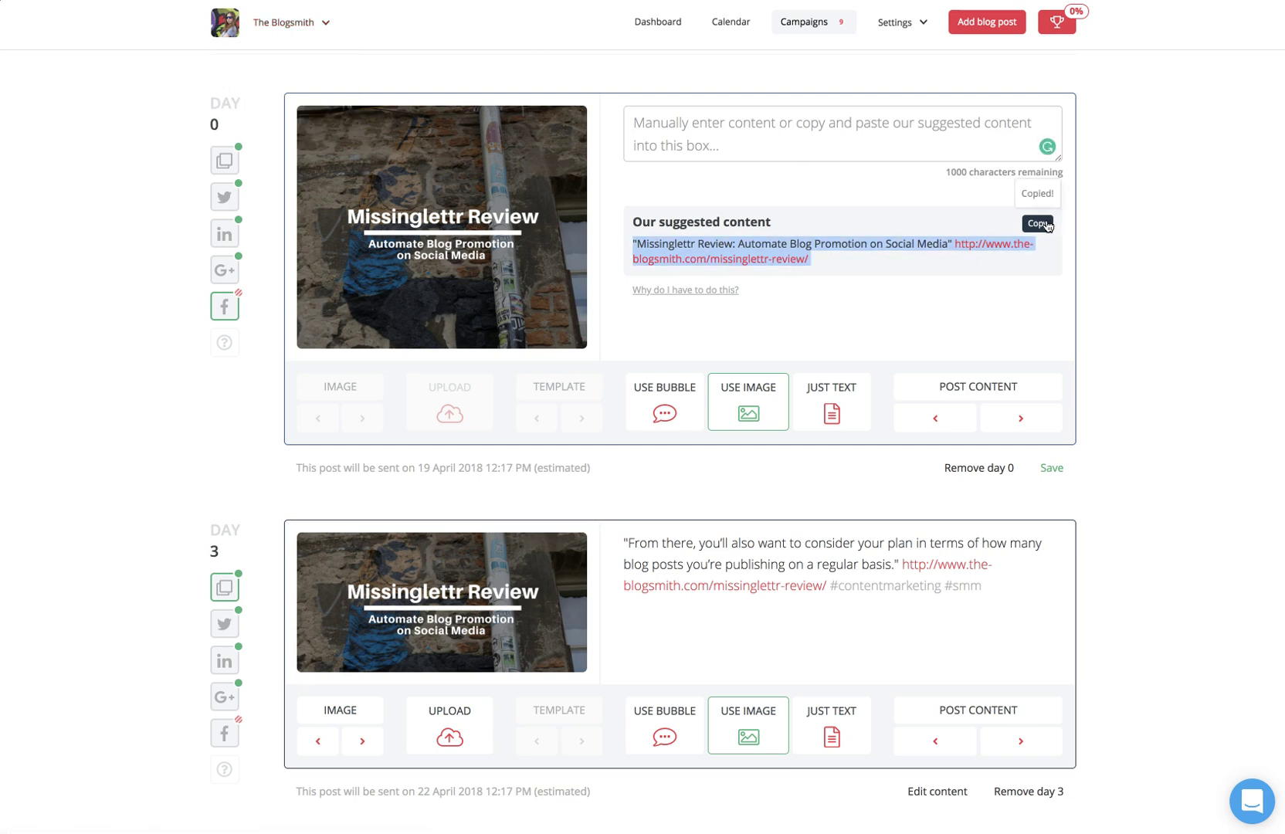
pyautogui.click(224, 161)
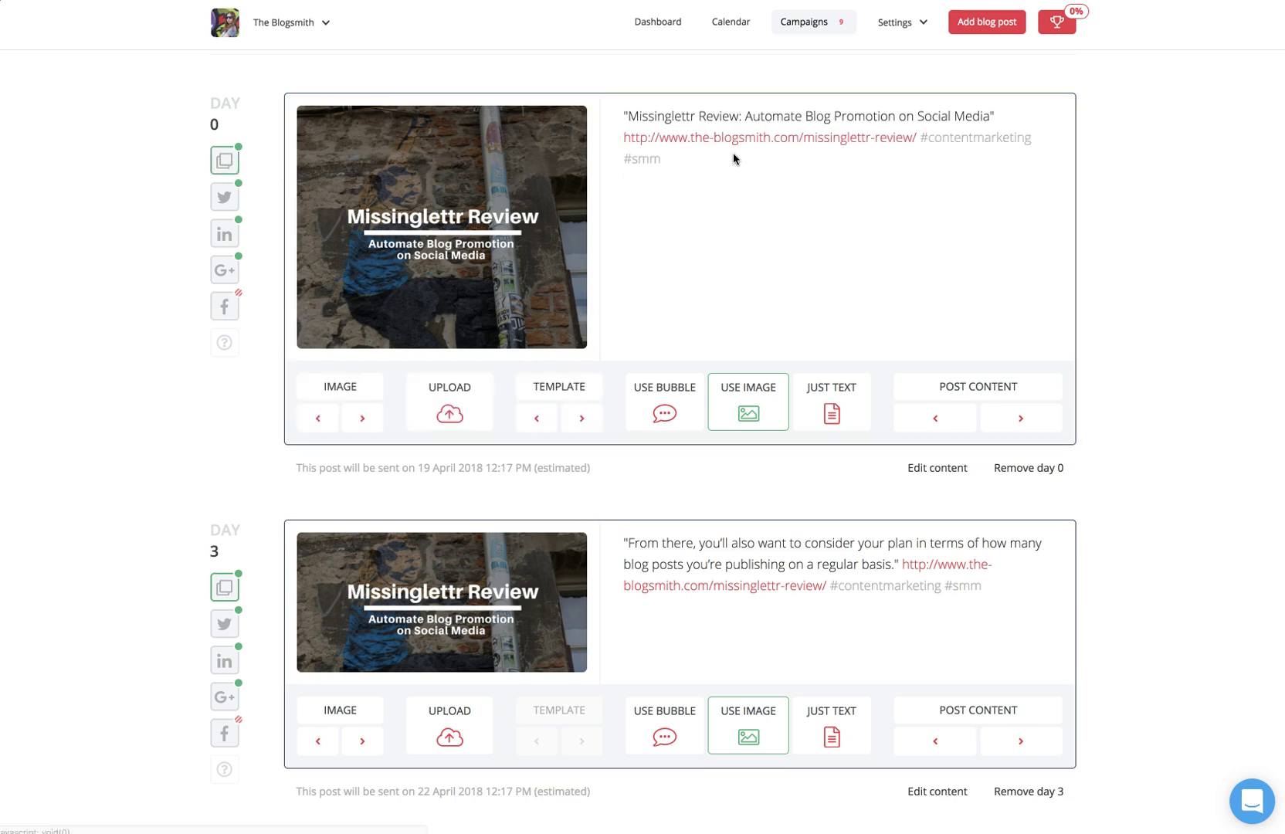
# - Try to fill the day 0 Facebook post with the suggested content, and open the default post content for editing
pyautogui.click(224, 309)
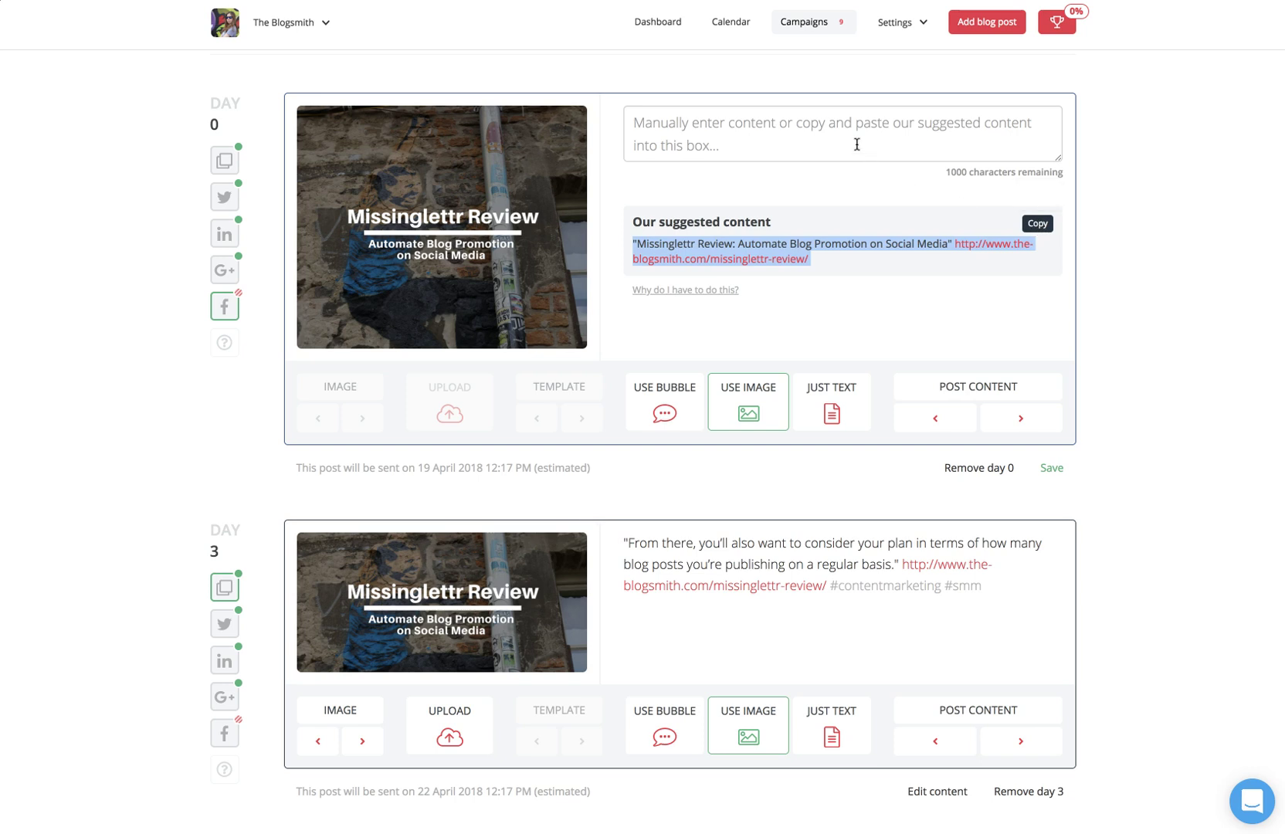
pyautogui.click(1038, 224)
pyautogui.click(833, 125)
pyautogui.hotkey('ctrl', 'v')
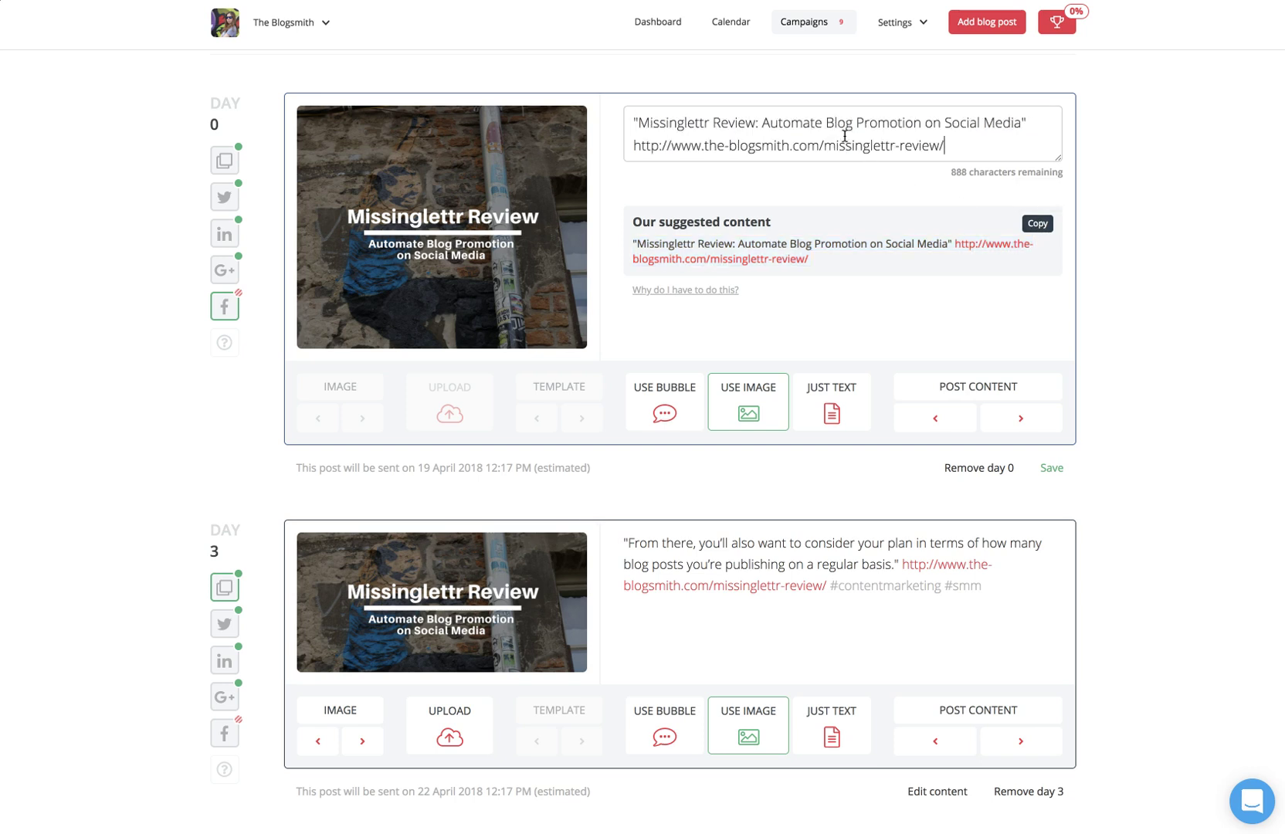
pyautogui.click(225, 160)
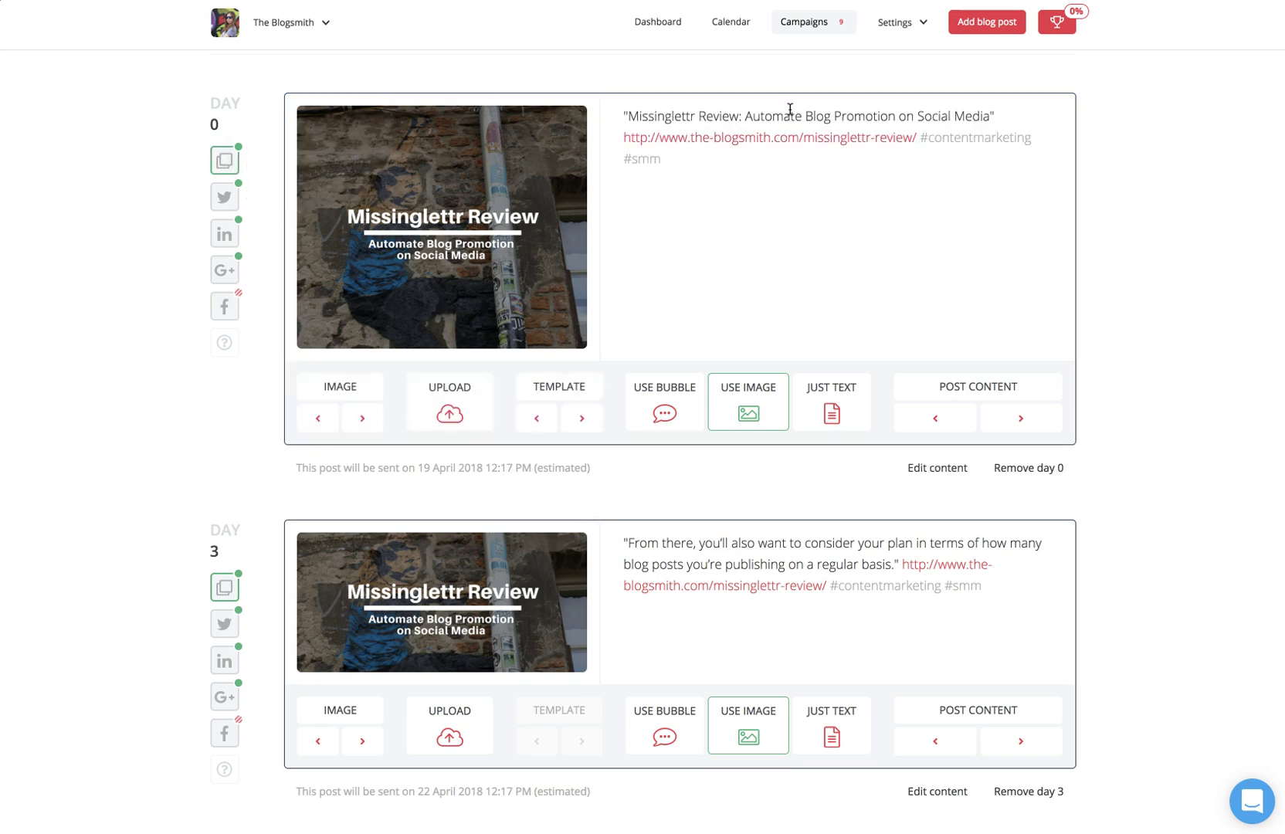
pyautogui.click(937, 467)
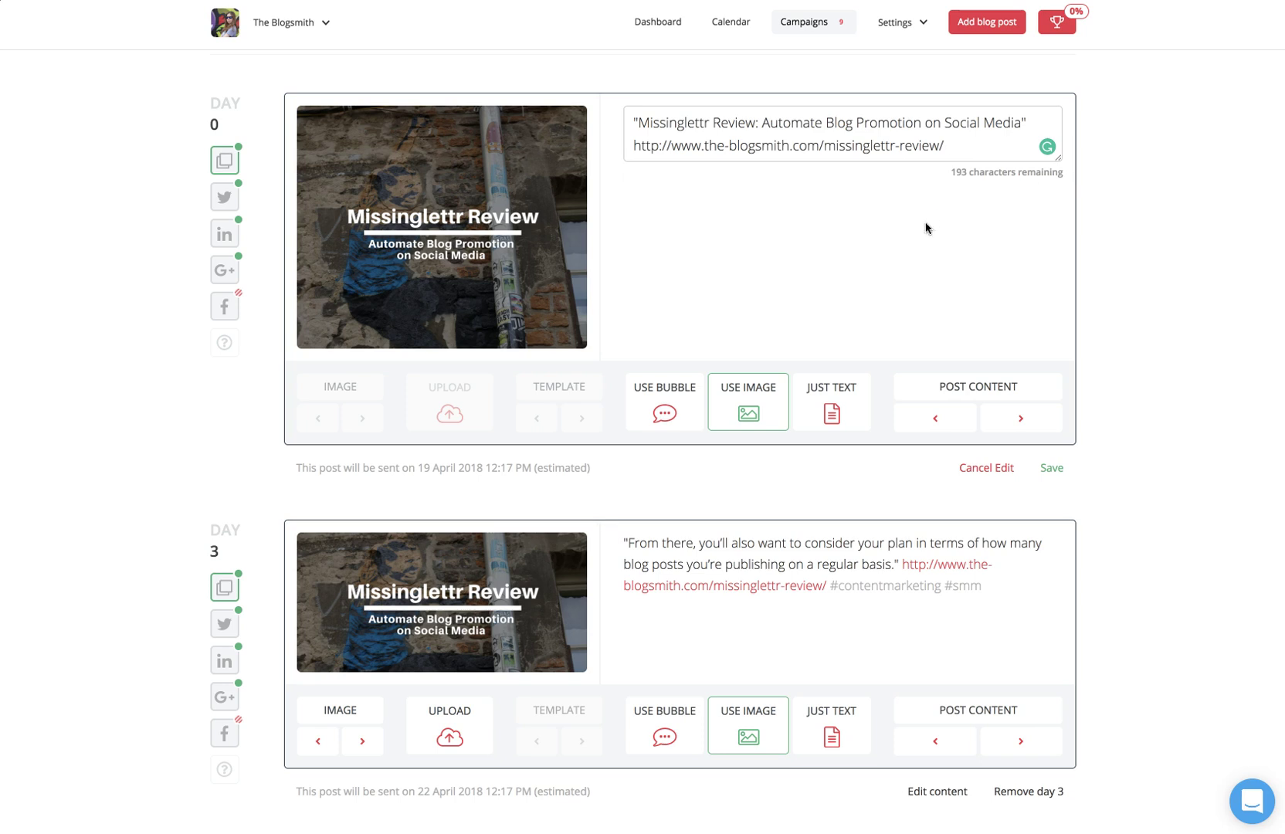
# - Paste the suggested Missinglettr Review text and link into the day 0 Facebook post and save it
pyautogui.click(224, 306)
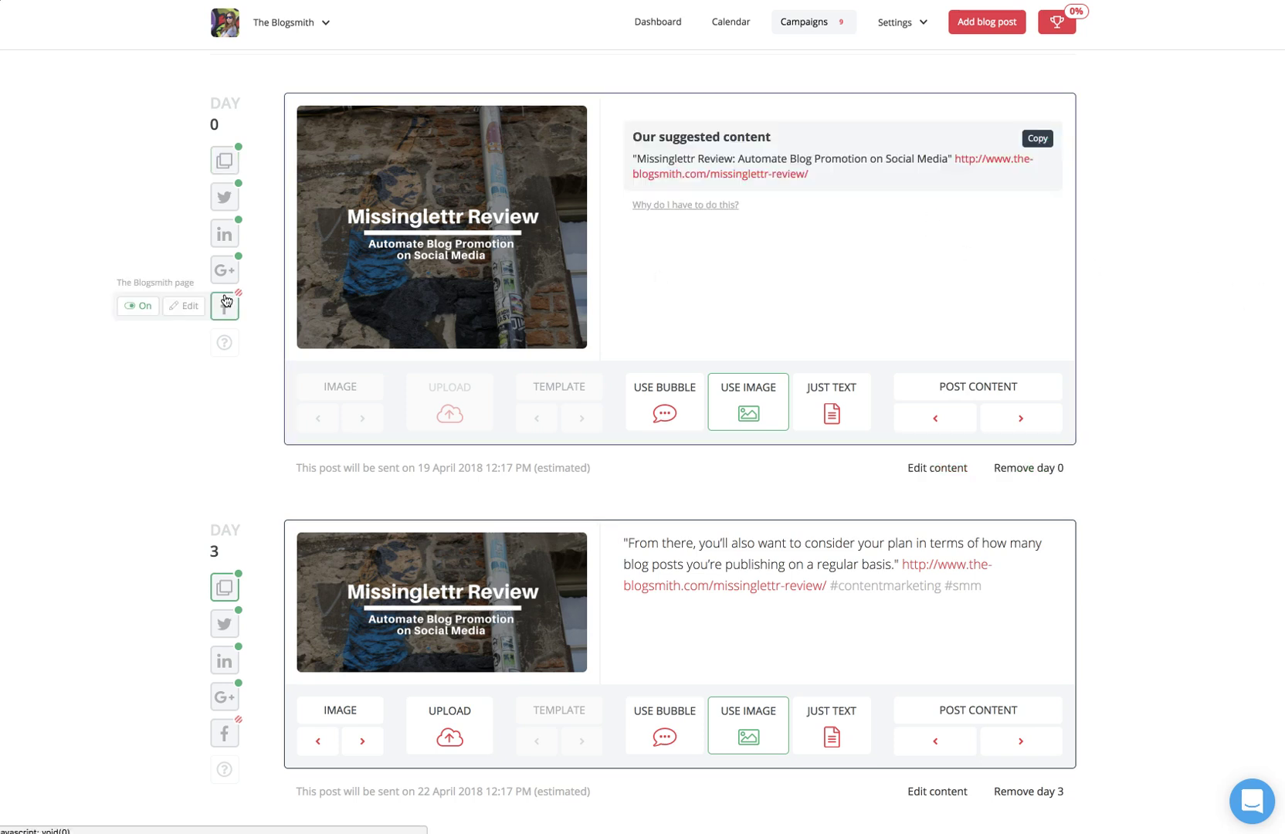
pyautogui.click(1037, 223)
pyautogui.click(876, 136)
pyautogui.hotkey('ctrl', 'v')
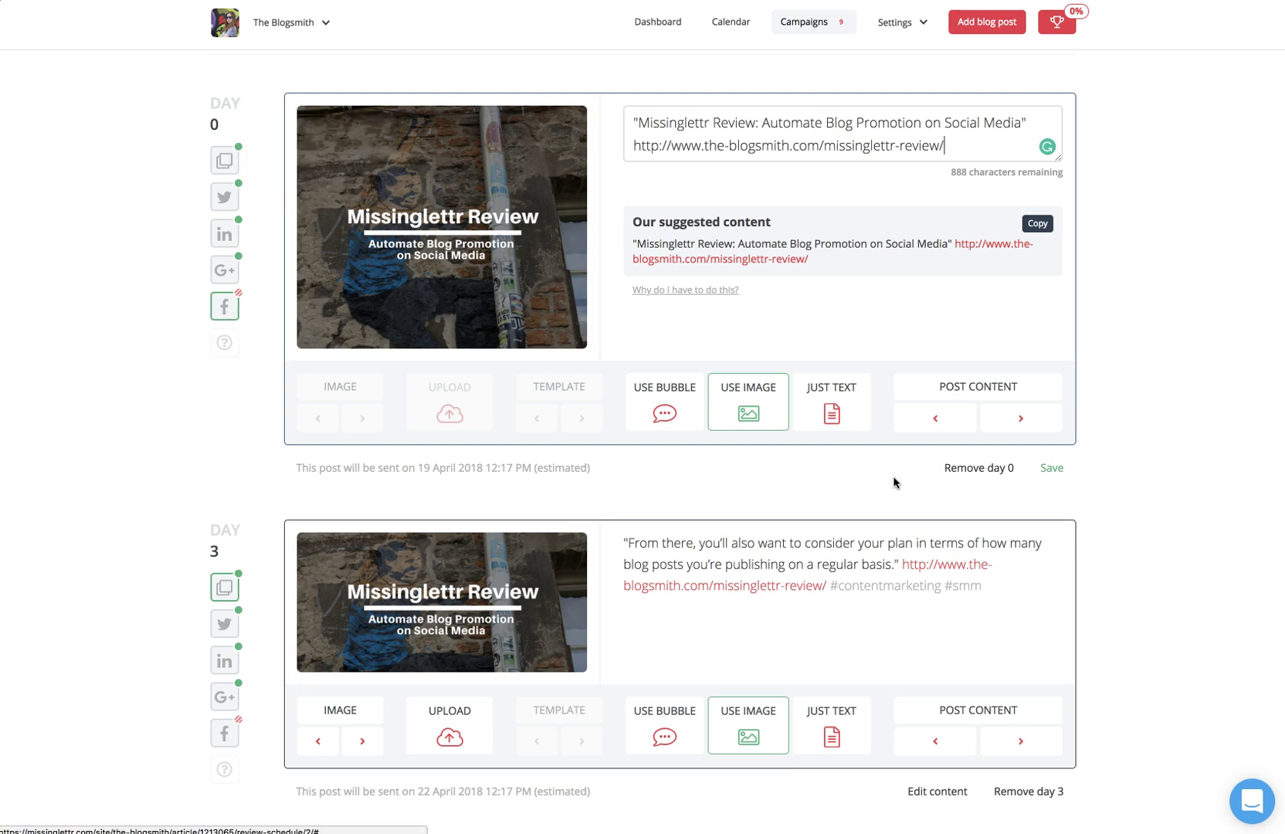
pyautogui.click(1051, 468)
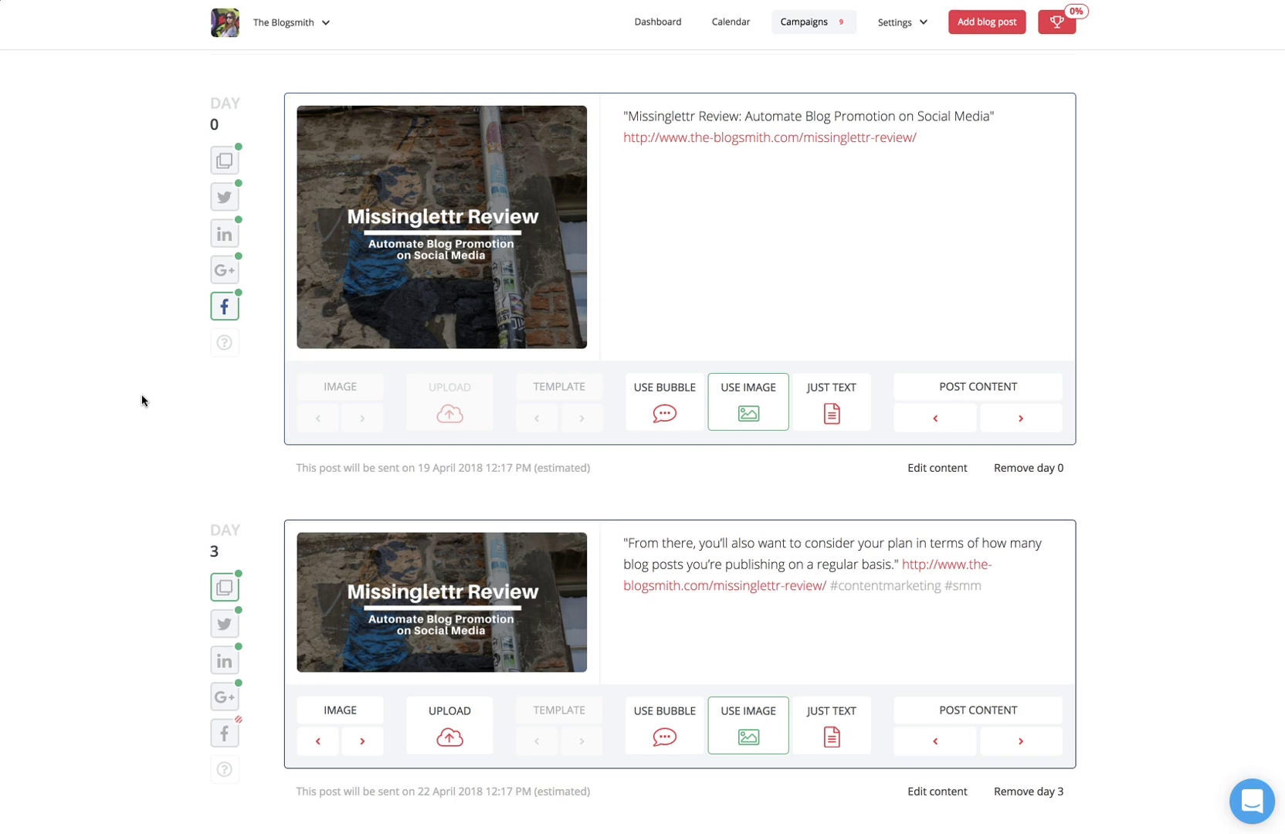
# - Switch the day 3 post's content to the quote beginning "Thanks to the RSS connection you've created to one or more blogs"
pyautogui.scroll(-3, 141, 395)
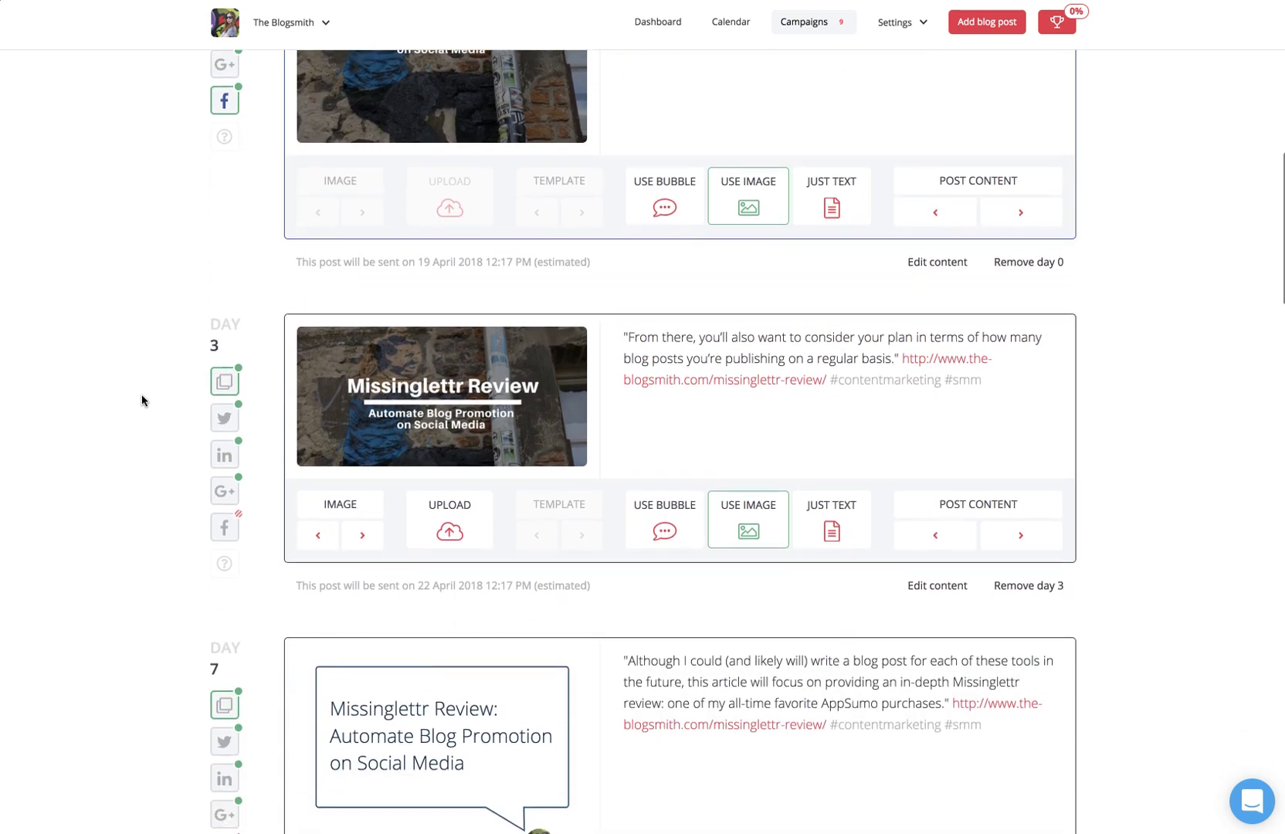
pyautogui.scroll(-3, 142, 400)
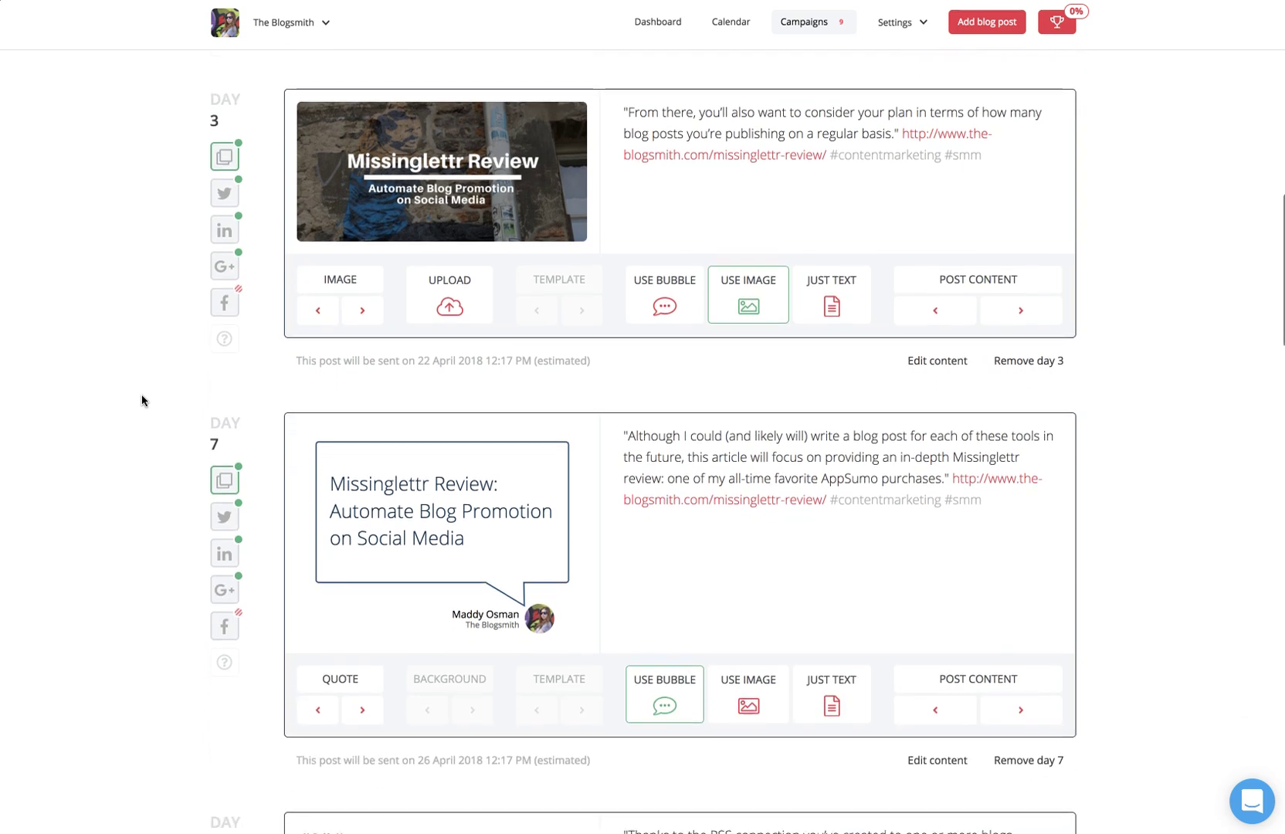
pyautogui.scroll(3, 222, 195)
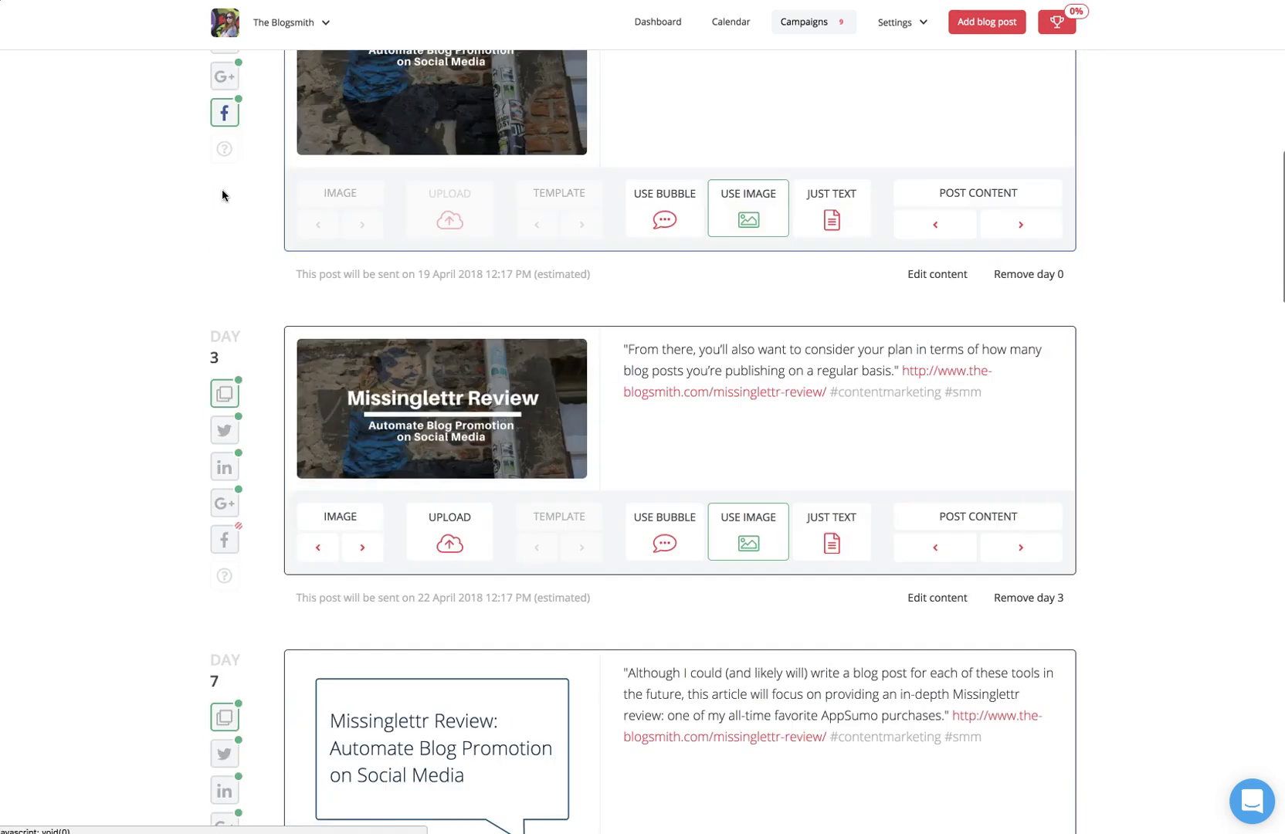
pyautogui.scroll(5, 222, 195)
pyautogui.scroll(-7, 220, 197)
pyautogui.scroll(-2, 221, 198)
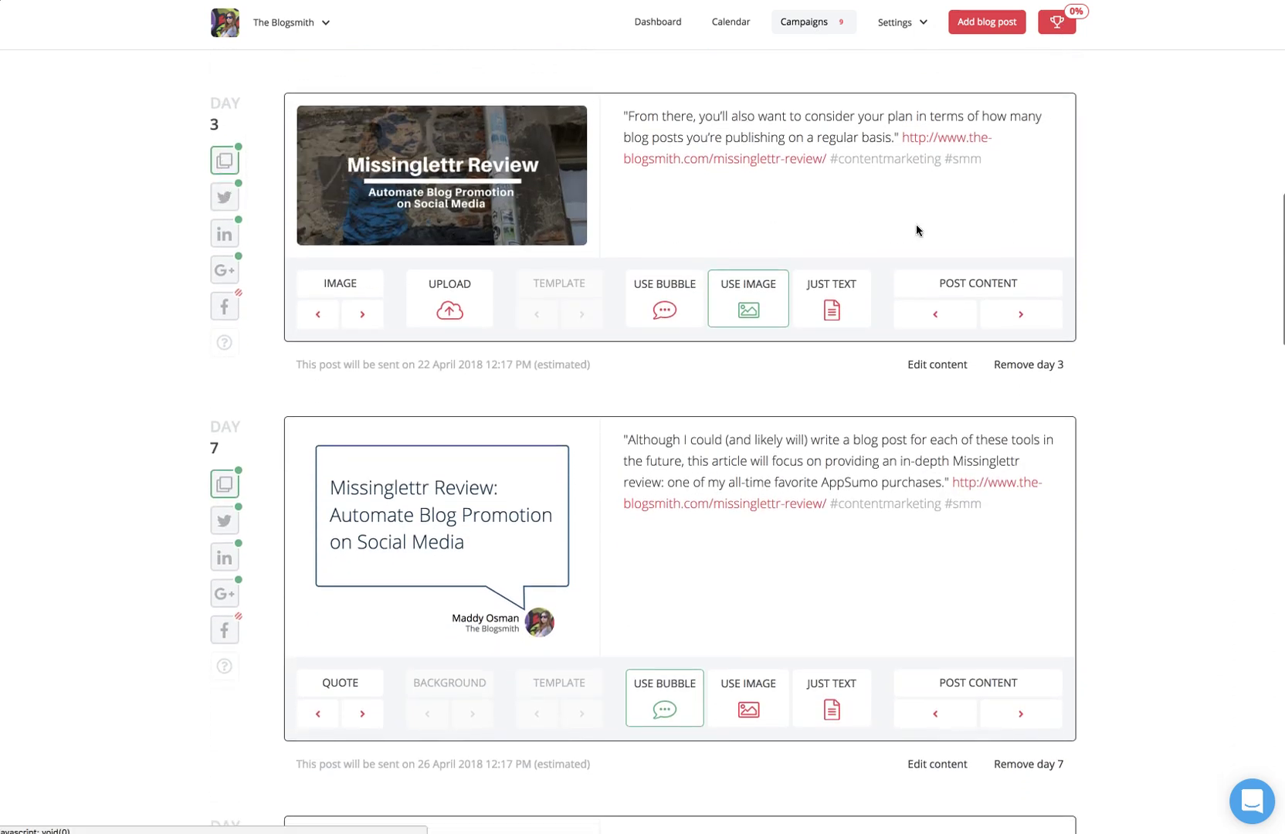
pyautogui.click(1018, 316)
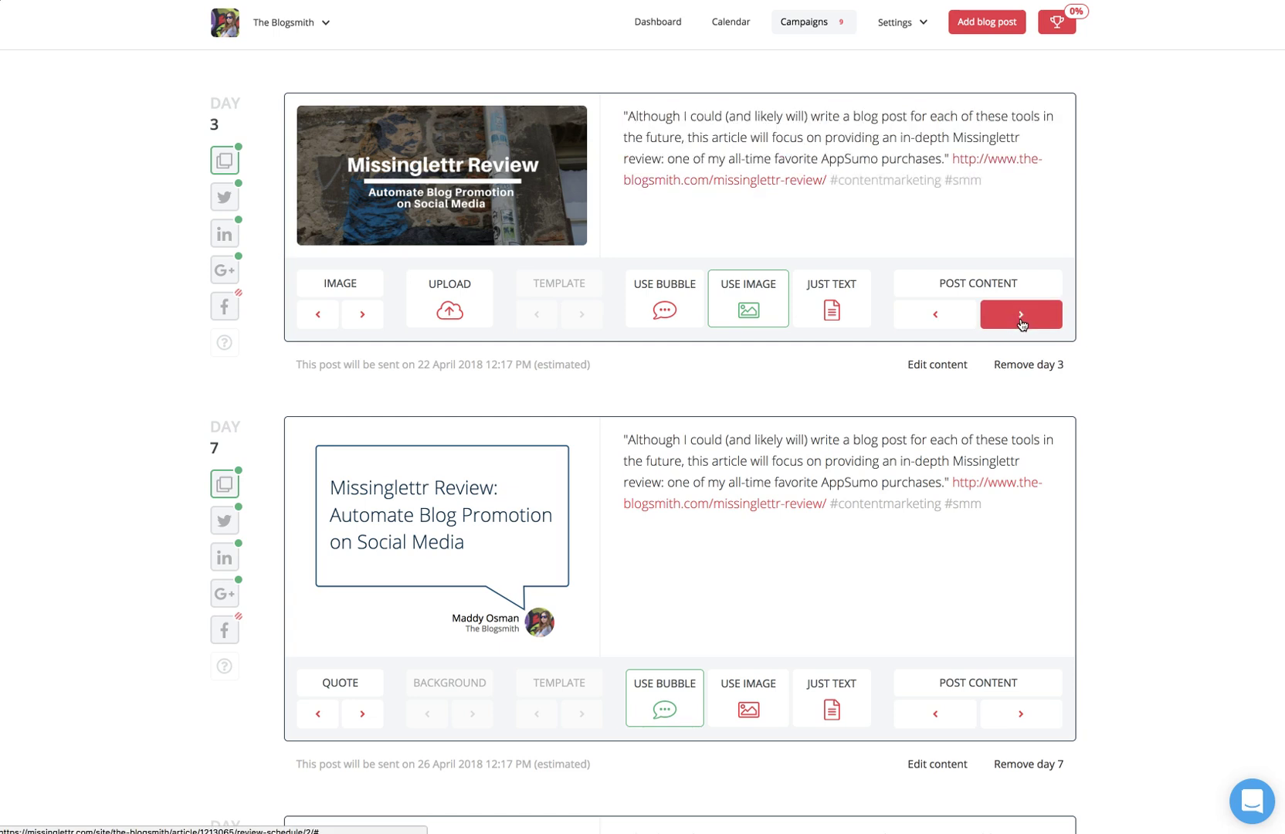
pyautogui.click(1021, 318)
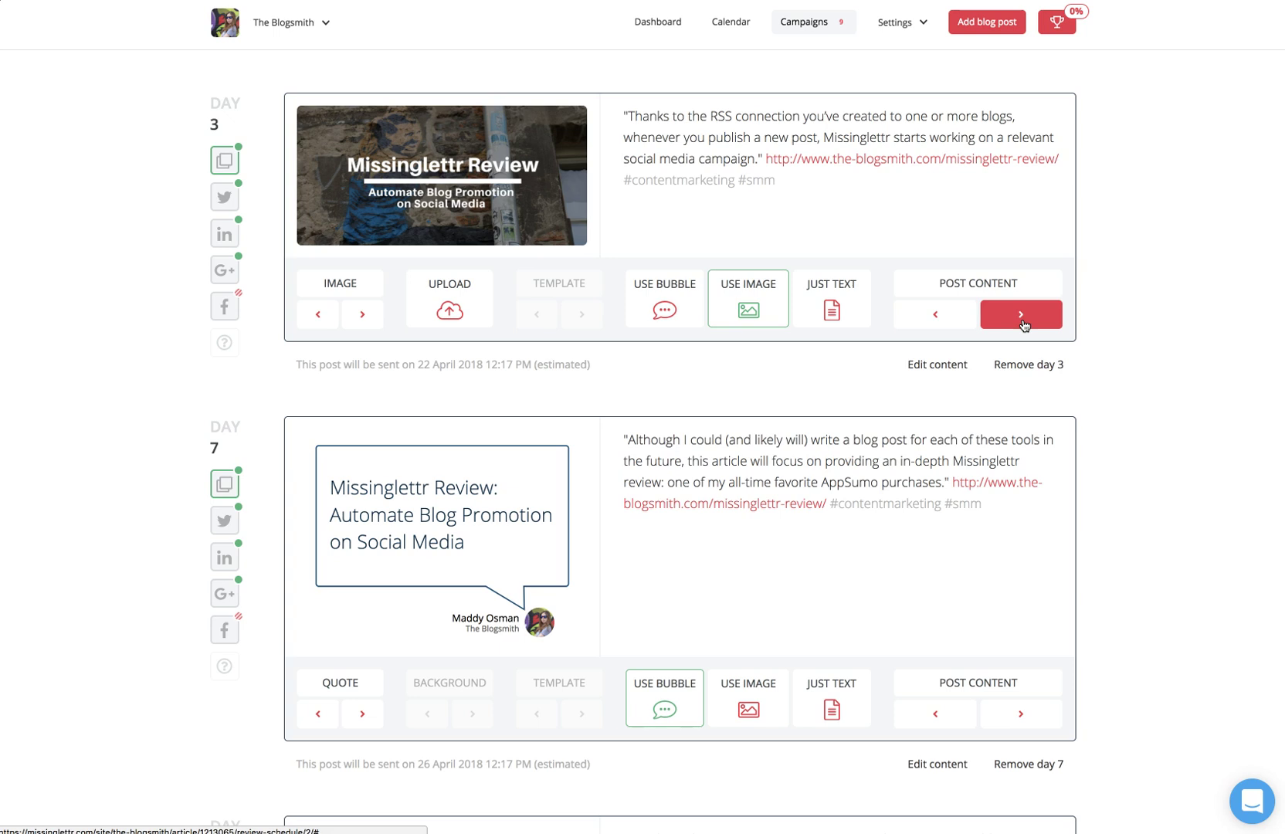
# - Change the day 3 post's visual from the image to a quote bubble
pyautogui.scroll(10, 1140, 272)
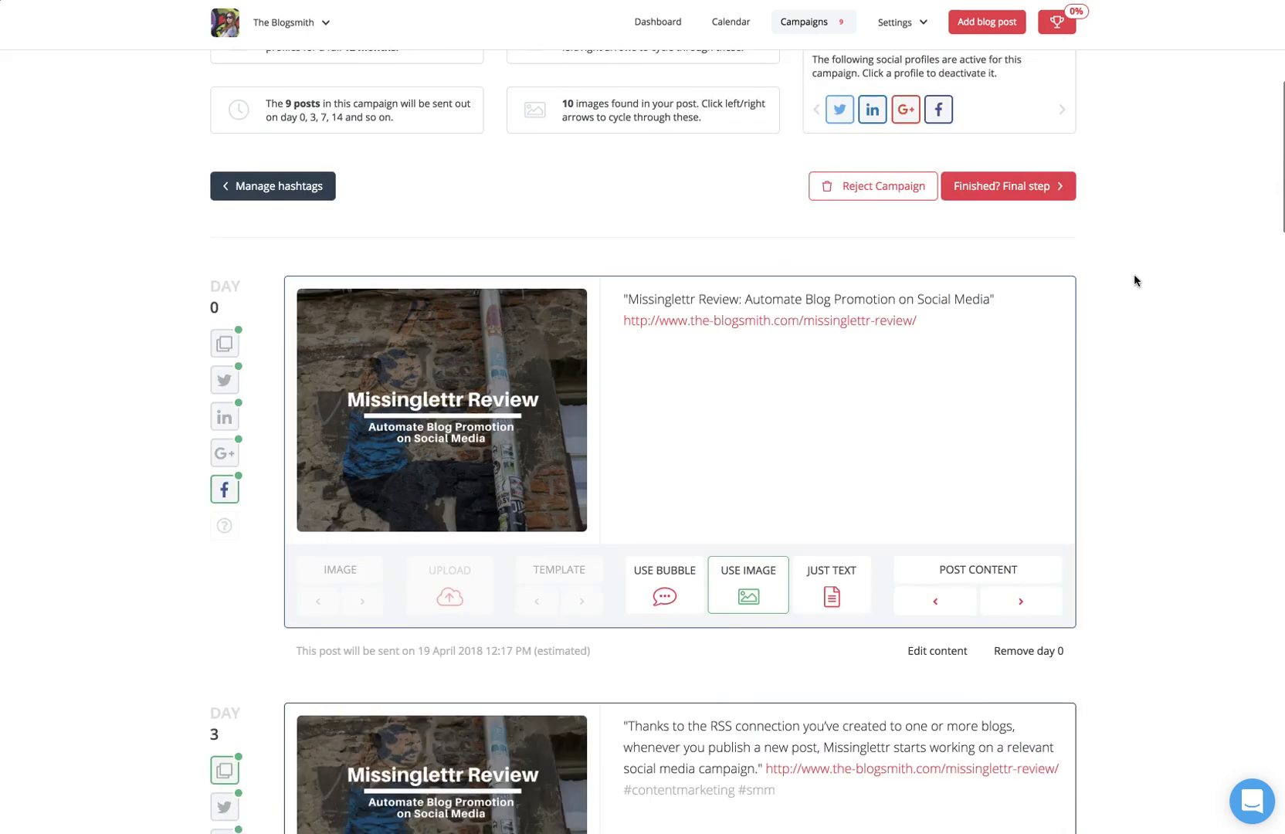
pyautogui.scroll(-8, 1131, 263)
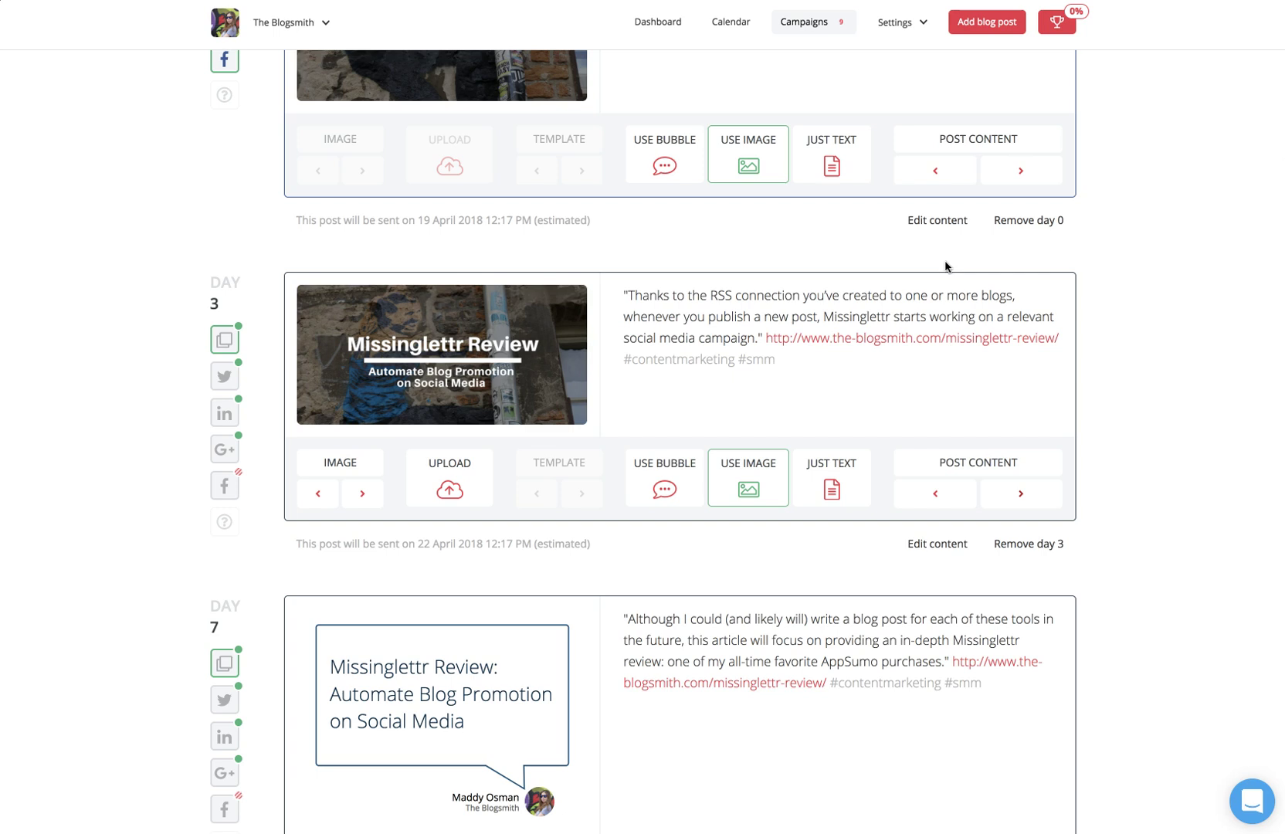
pyautogui.scroll(-1, 1049, 353)
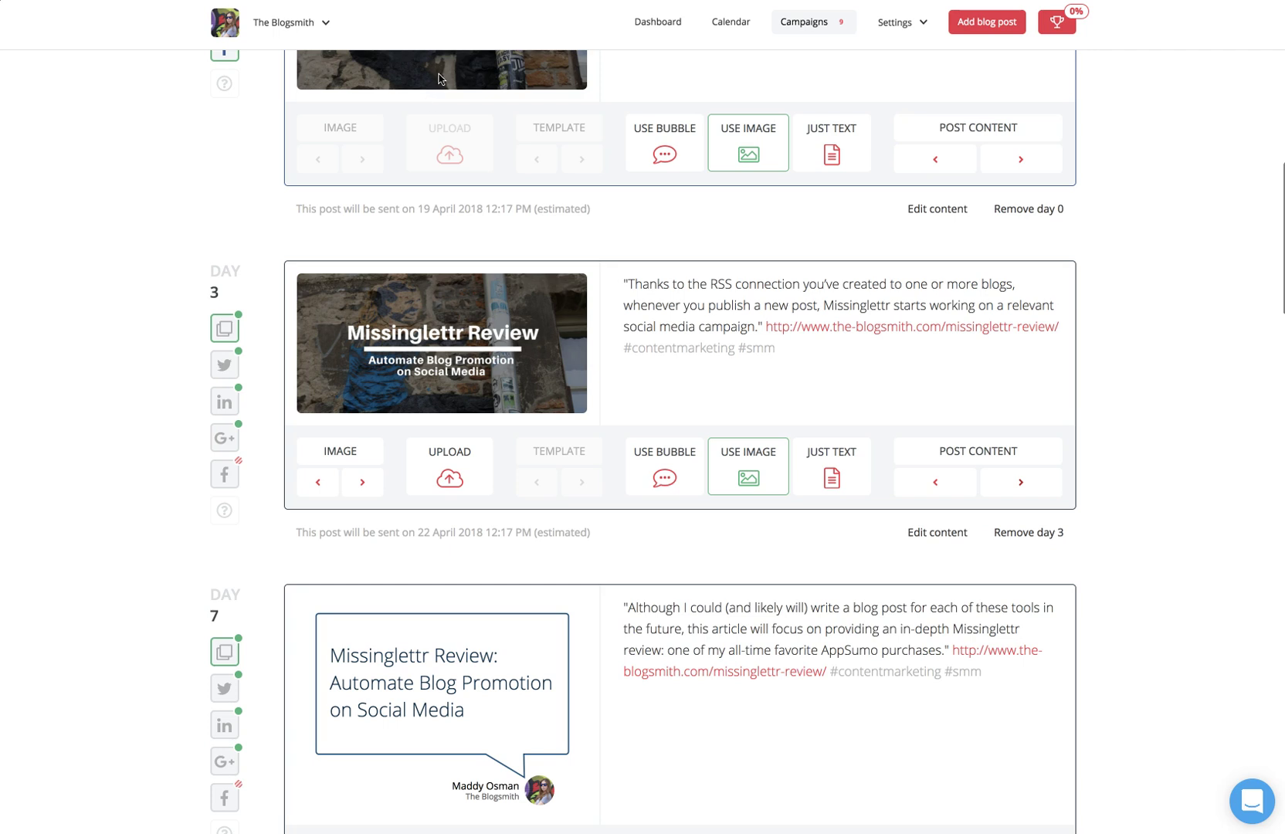
pyautogui.click(666, 462)
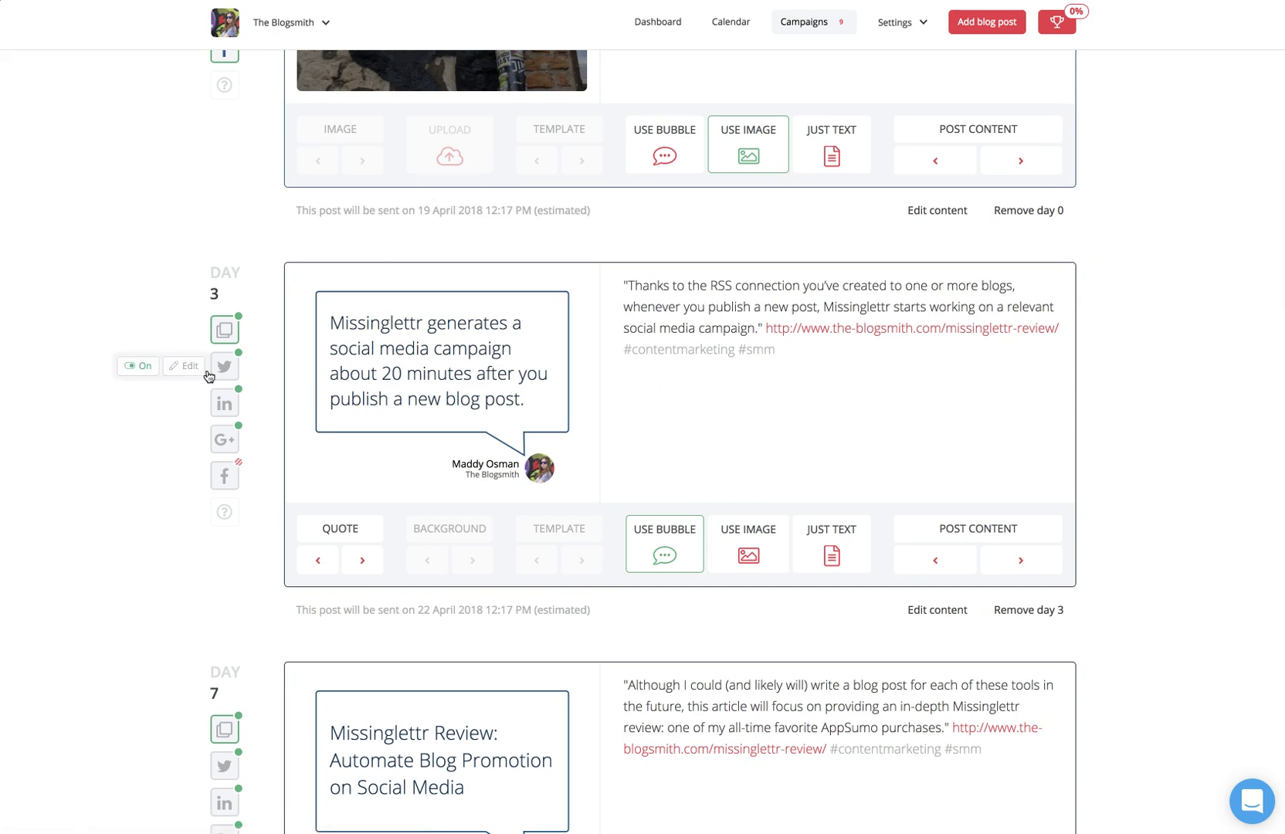
# - Examine the day 3 post's quote bubble alongside its post text, link and hashtags
pyautogui.scroll(1, 430, 404)
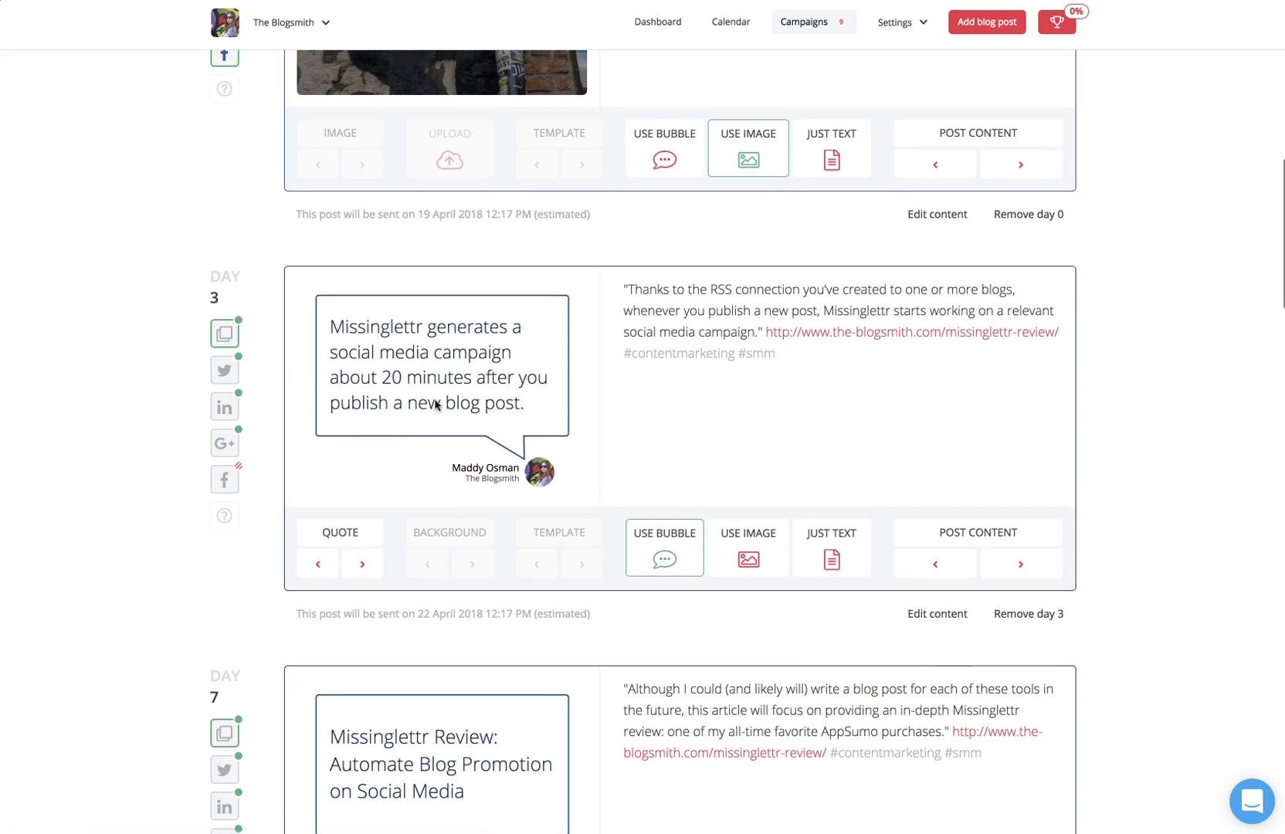
pyautogui.scroll(1, 430, 407)
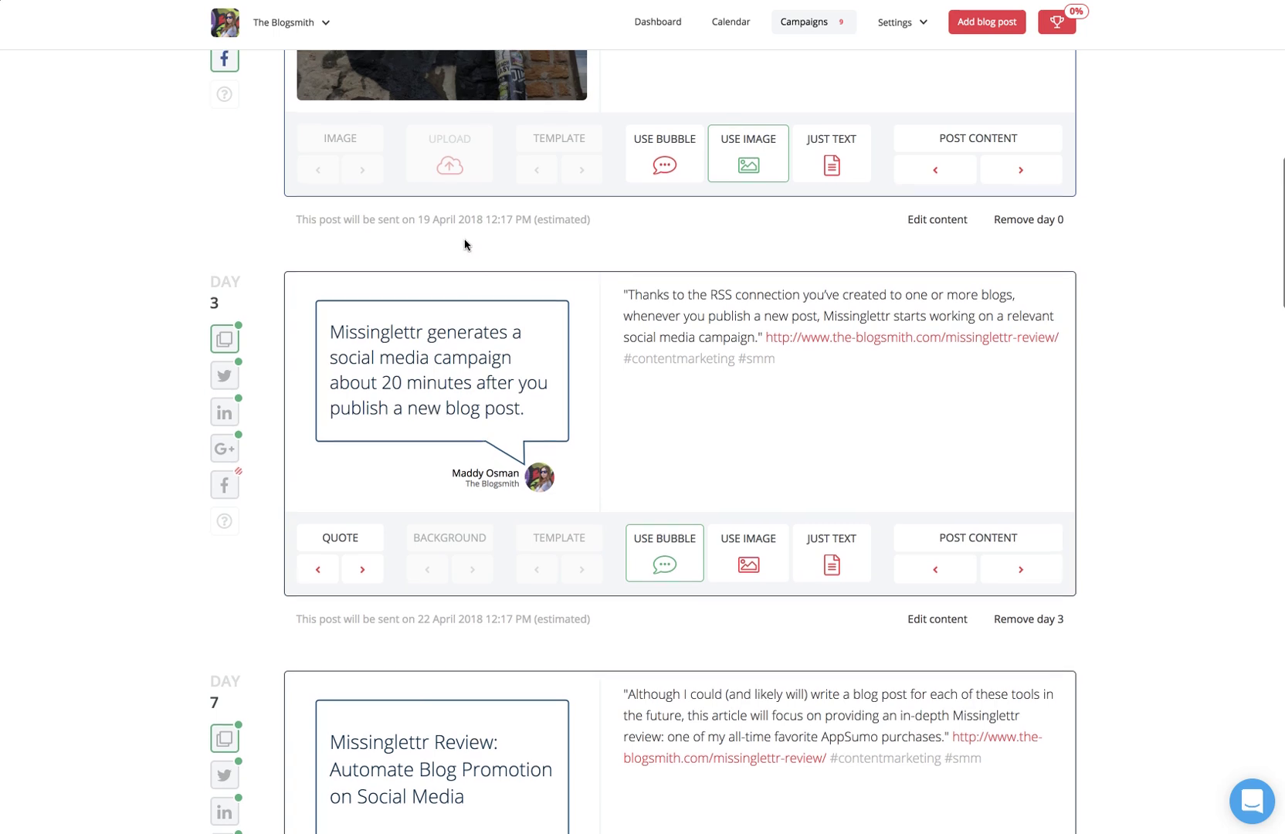
pyautogui.scroll(-1, 456, 258)
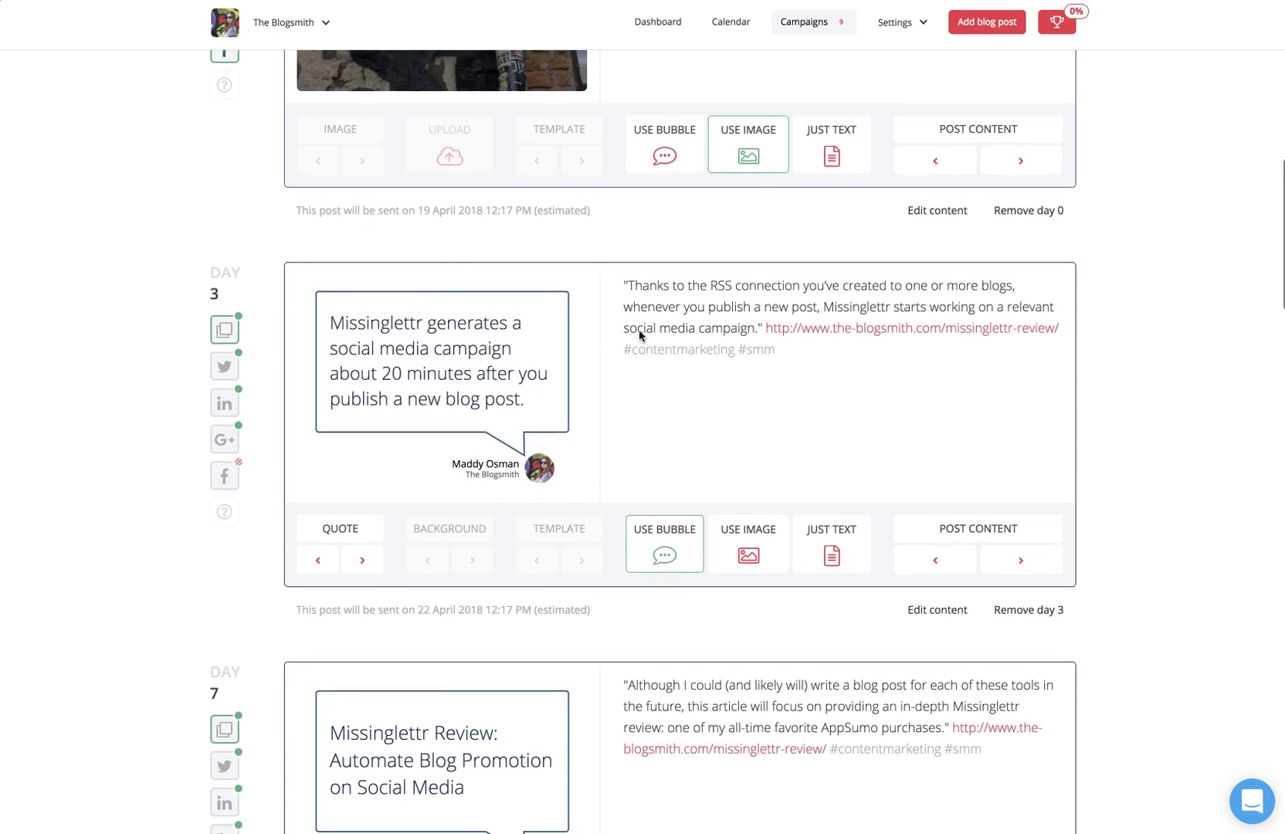
pyautogui.scroll(-1, 605, 325)
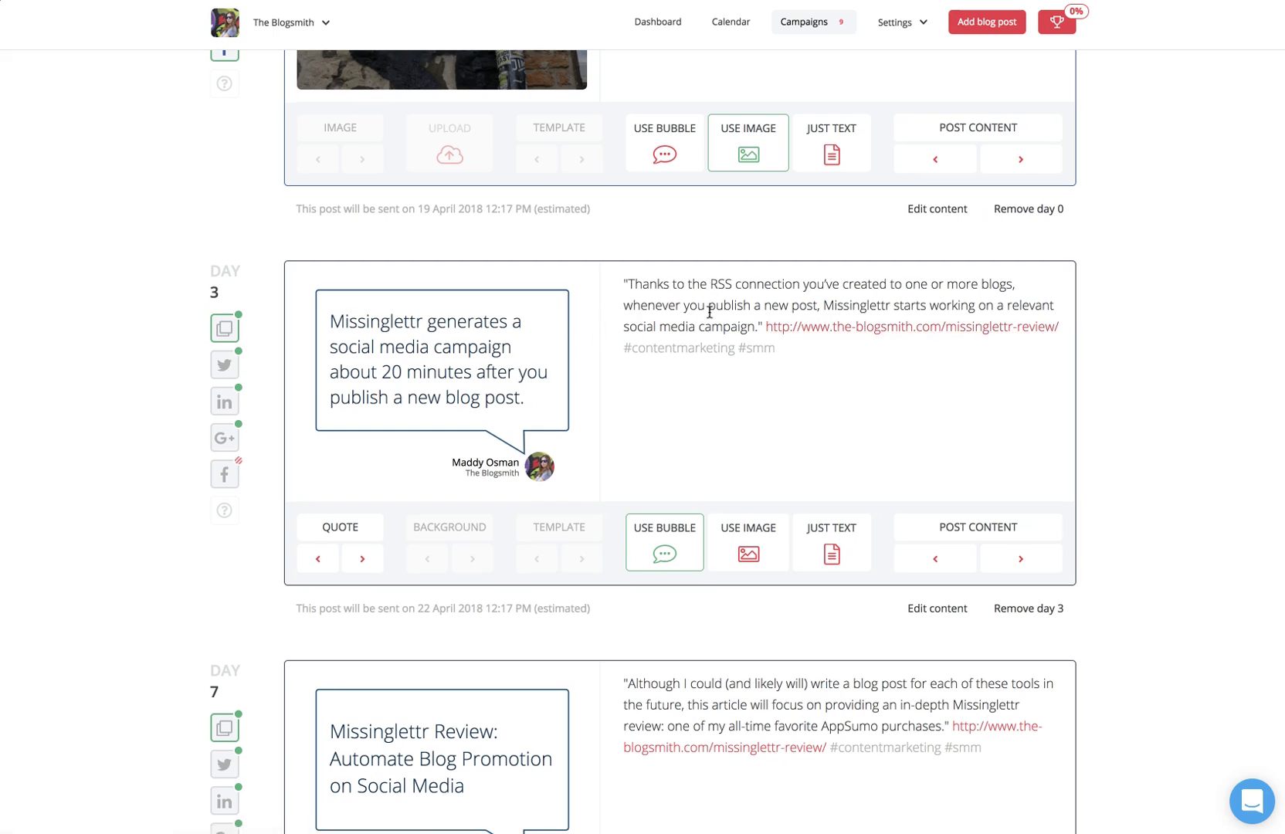
pyautogui.scroll(2, 626, 335)
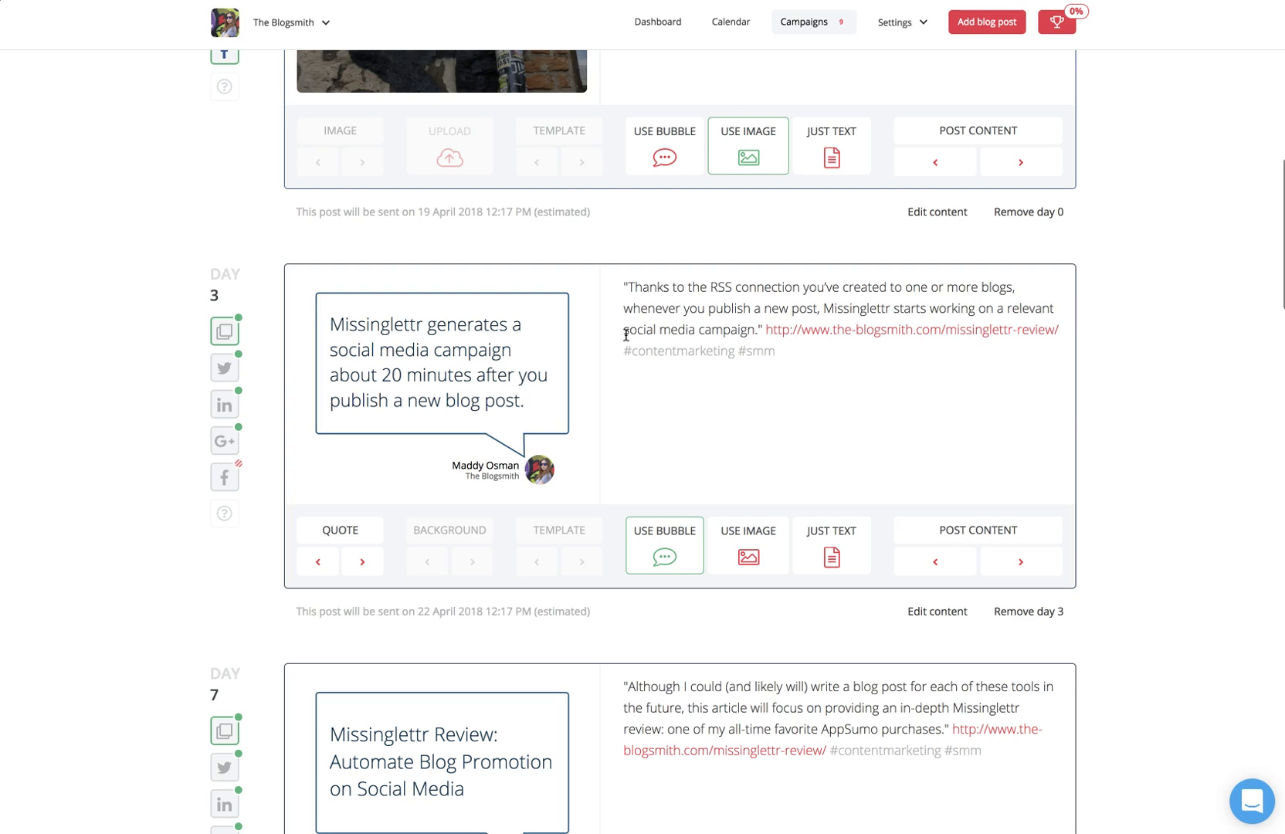
pyautogui.scroll(3, 704, 353)
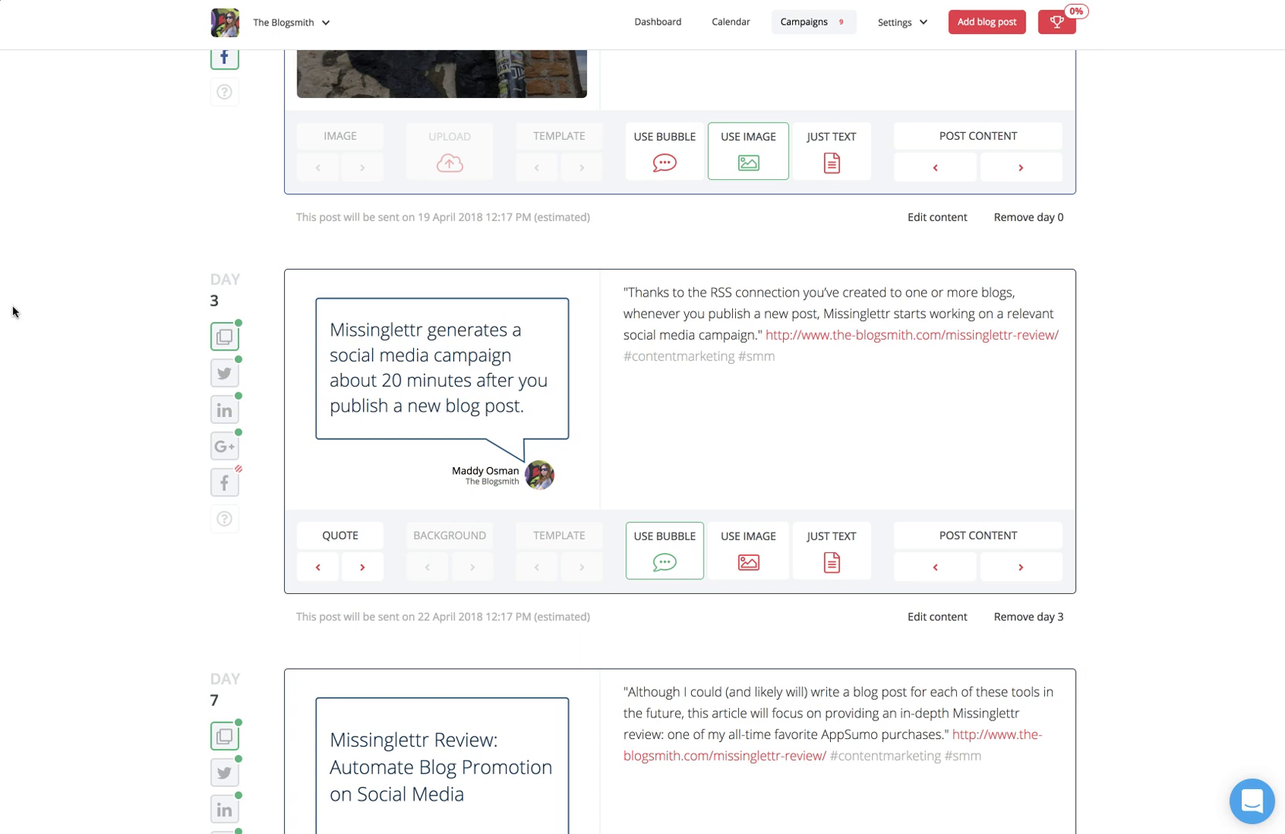
pyautogui.scroll(1, 13, 311)
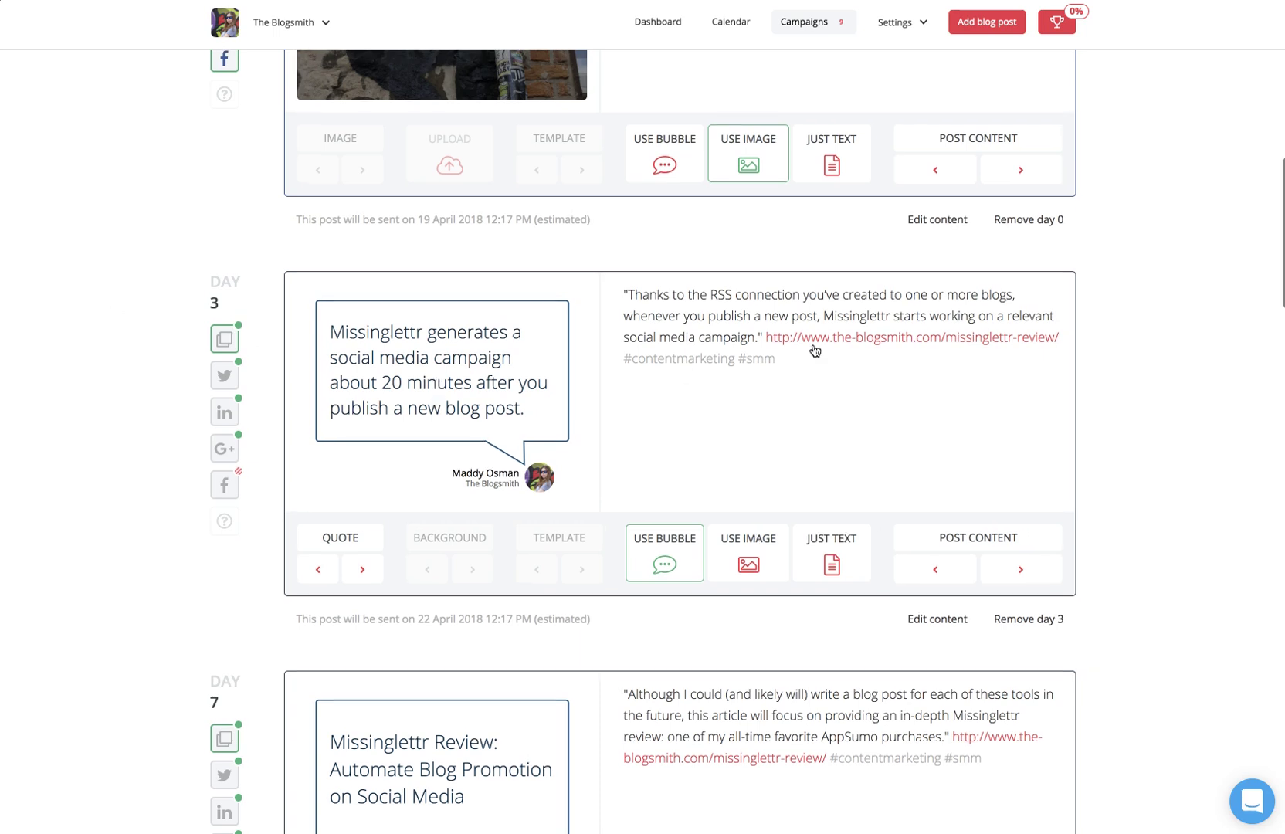
pyautogui.scroll(-1, 815, 351)
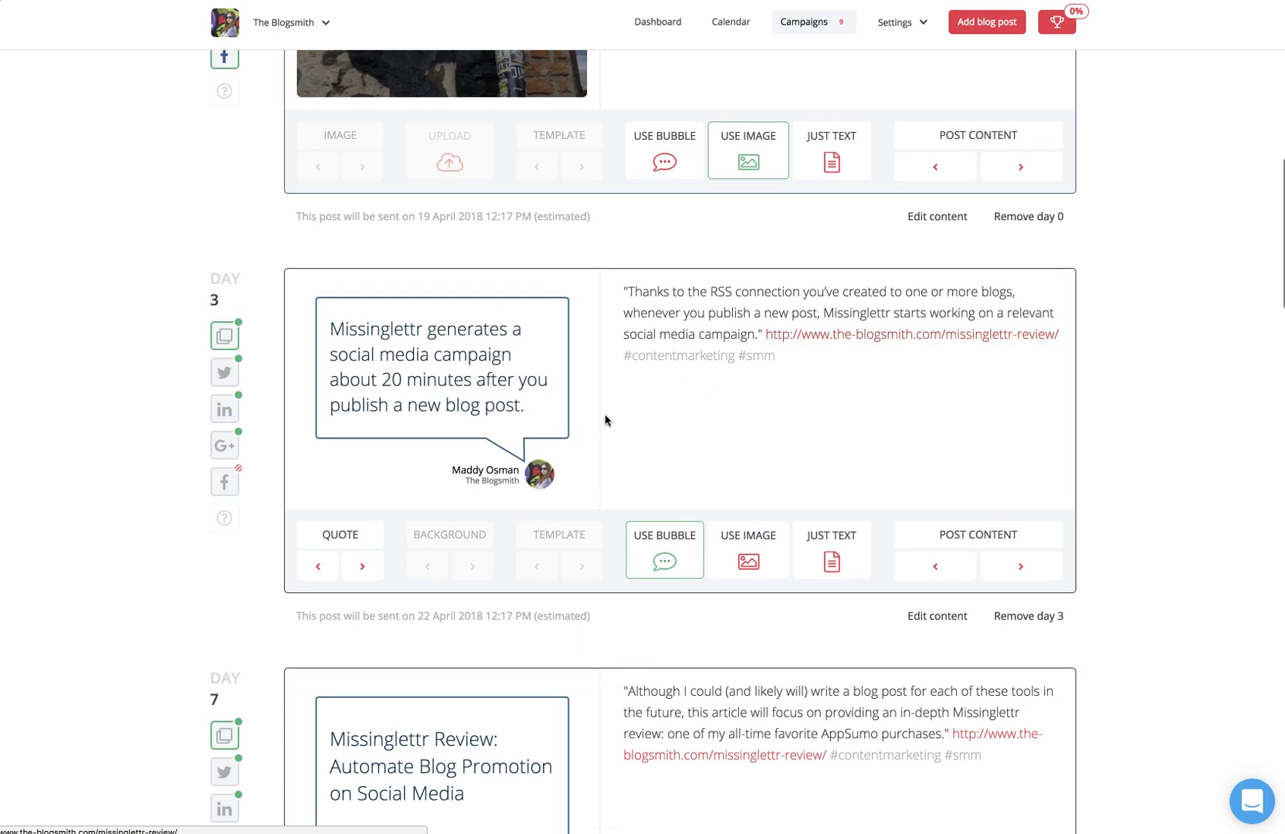
# - Fill the day 3 Facebook post with a copy of its suggested content and save it
pyautogui.click(222, 484)
pyautogui.click(1036, 398)
pyautogui.click(875, 324)
pyautogui.hotkey('ctrl', 'v')
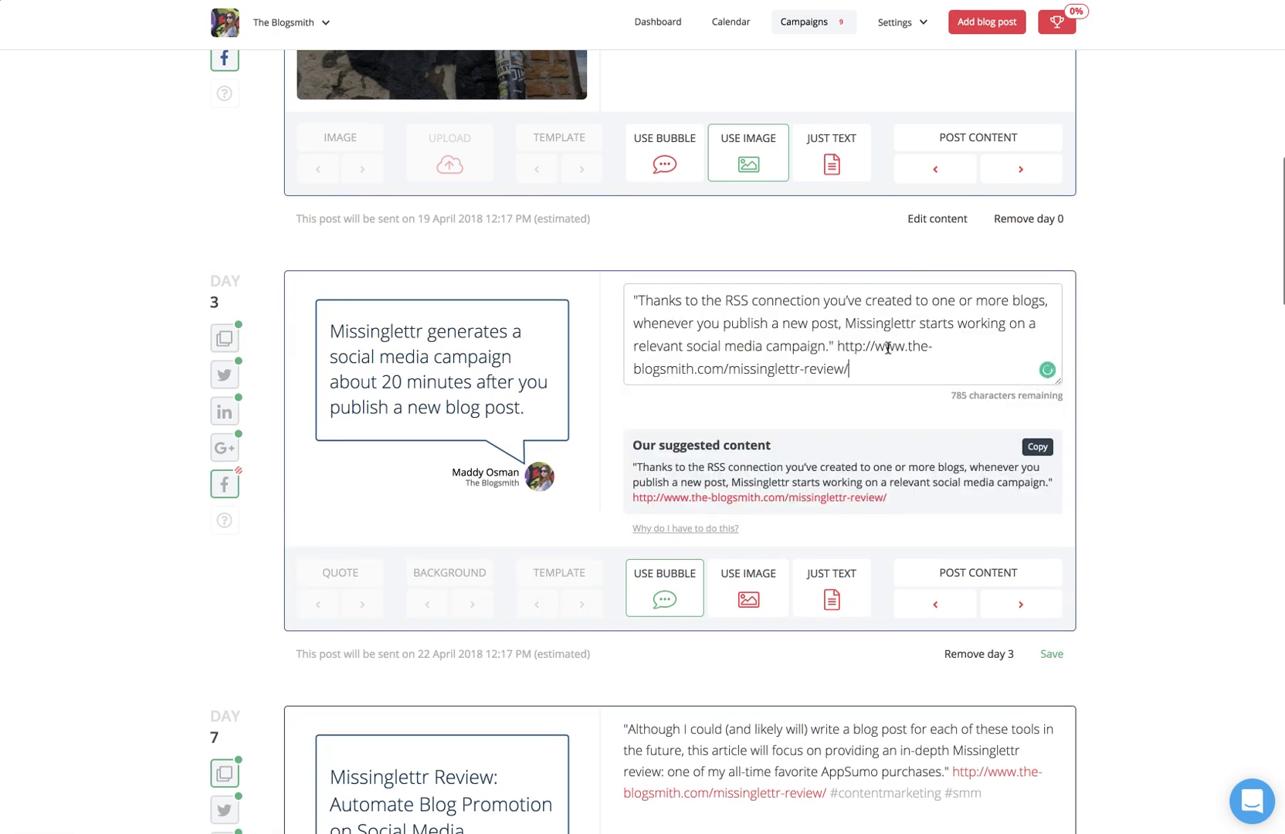
pyautogui.click(1050, 654)
# - Cycle the day 7 post's content to the quote beginning "To me, this means letting someone else (something, technically) take over"
pyautogui.scroll(-6, 534, 548)
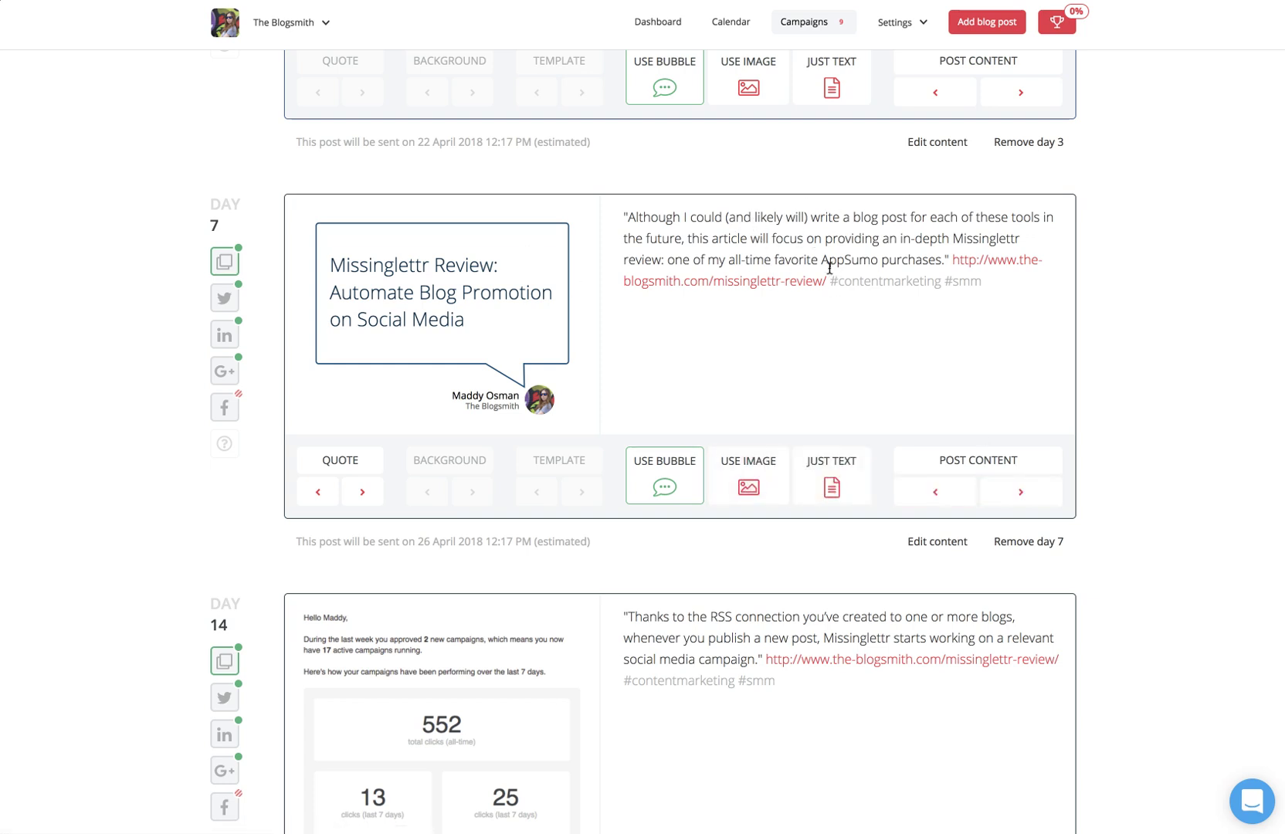
pyautogui.click(1019, 494)
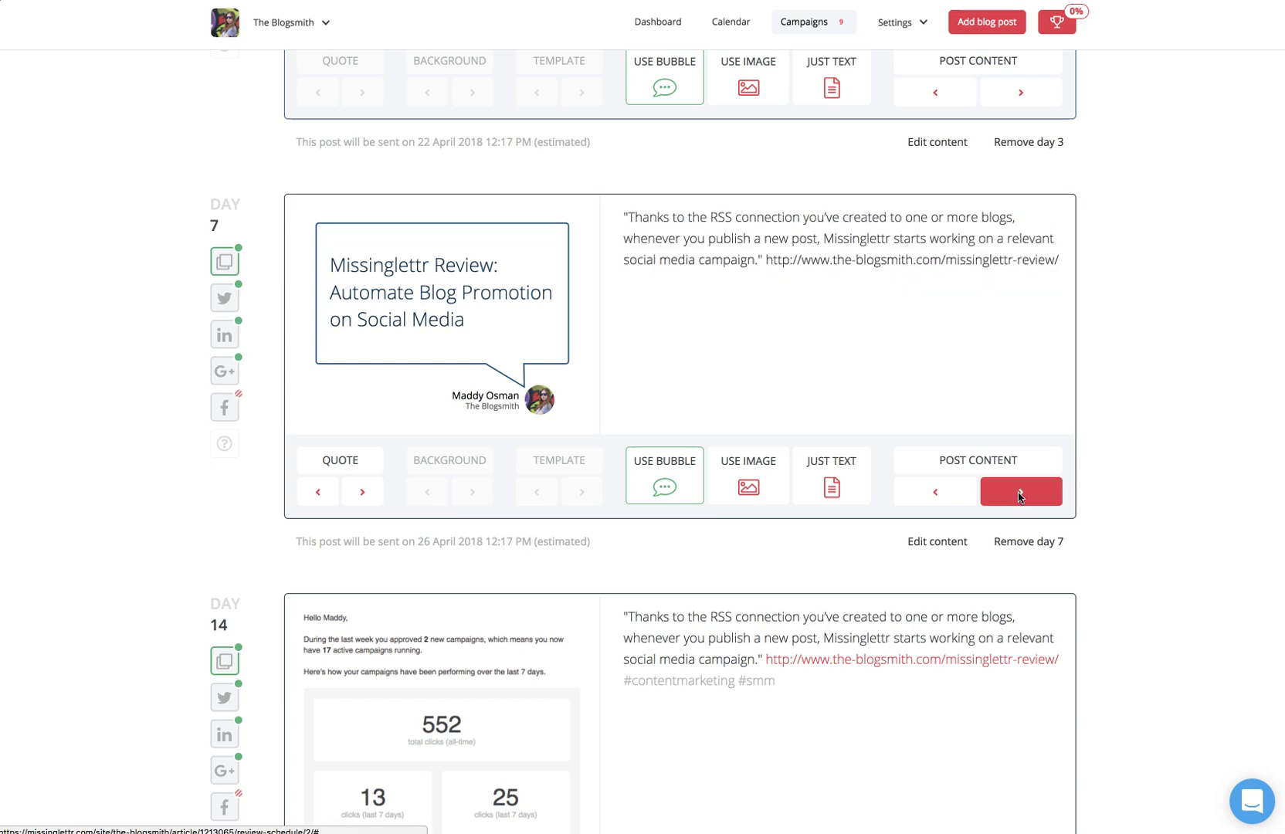
pyautogui.click(1019, 494)
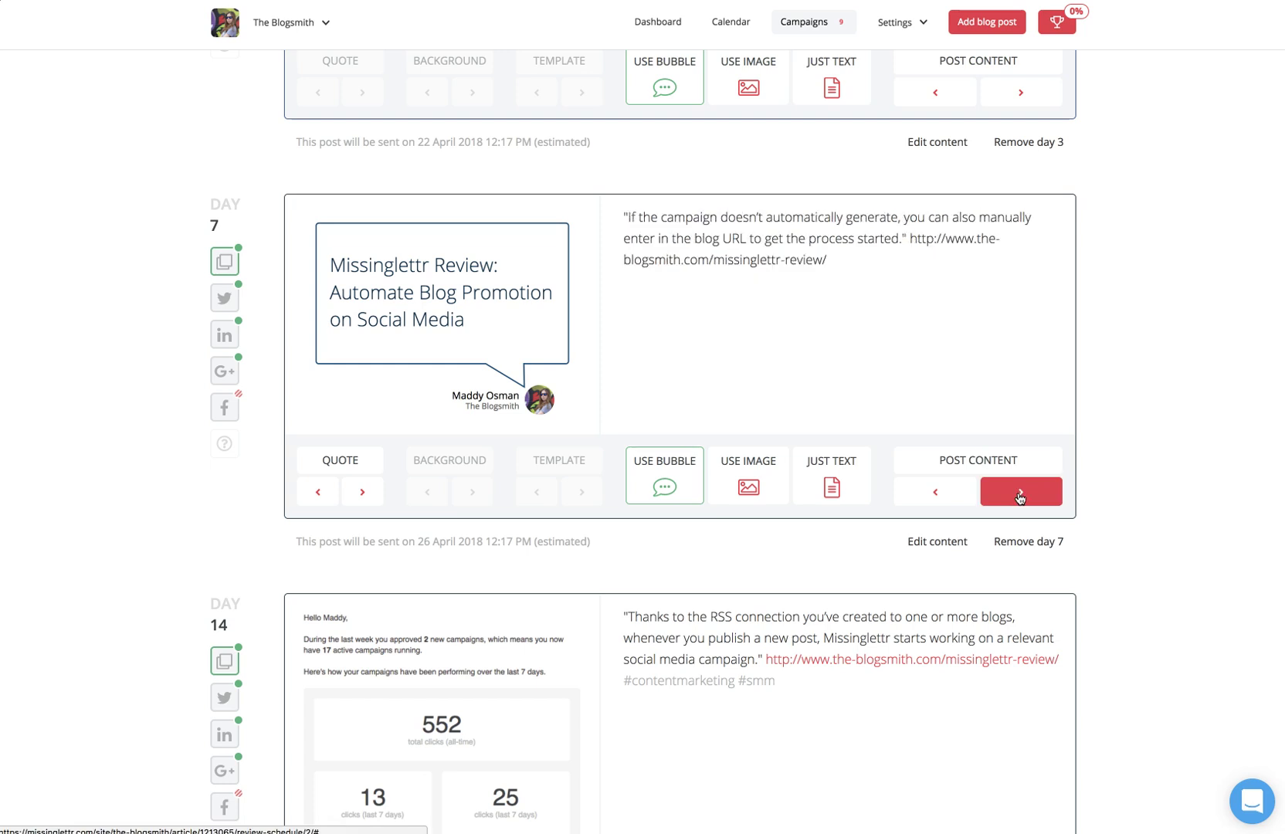
pyautogui.click(1019, 496)
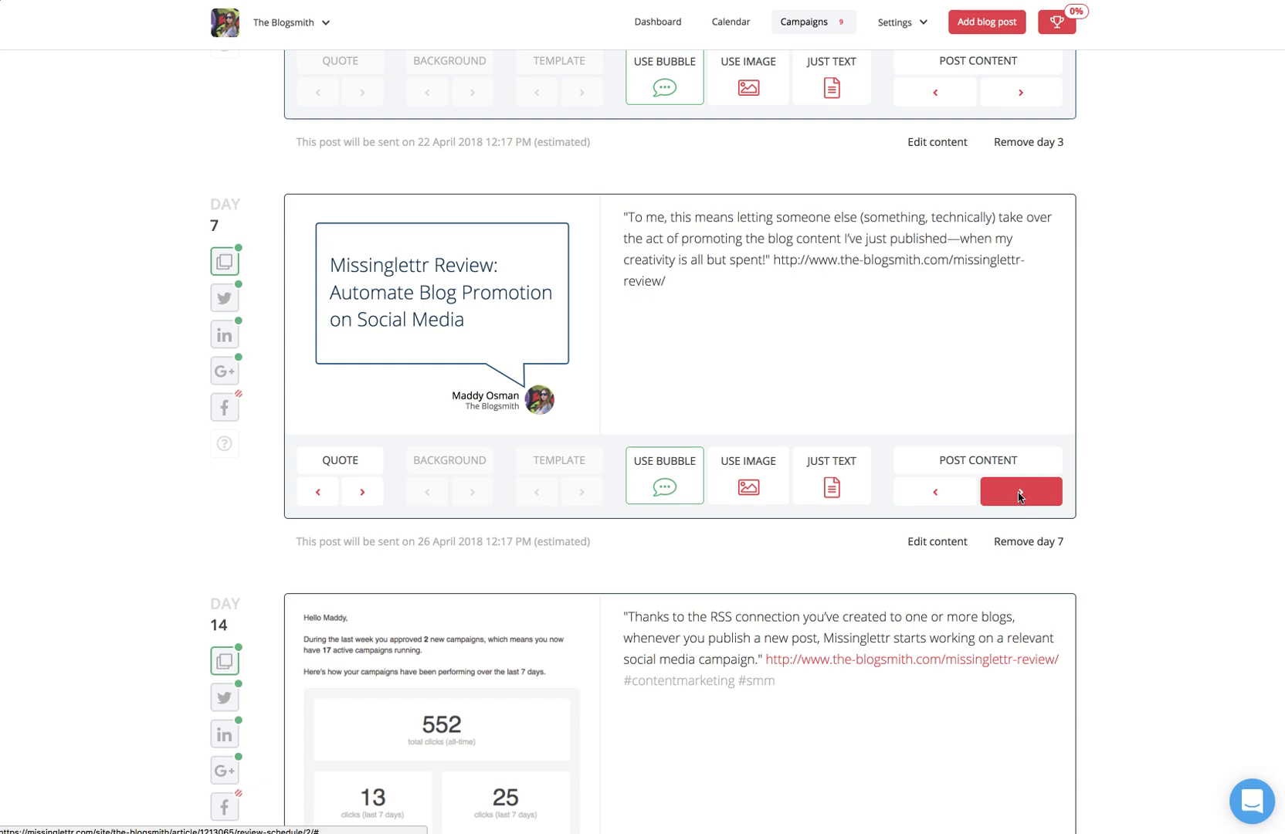
pyautogui.click(934, 493)
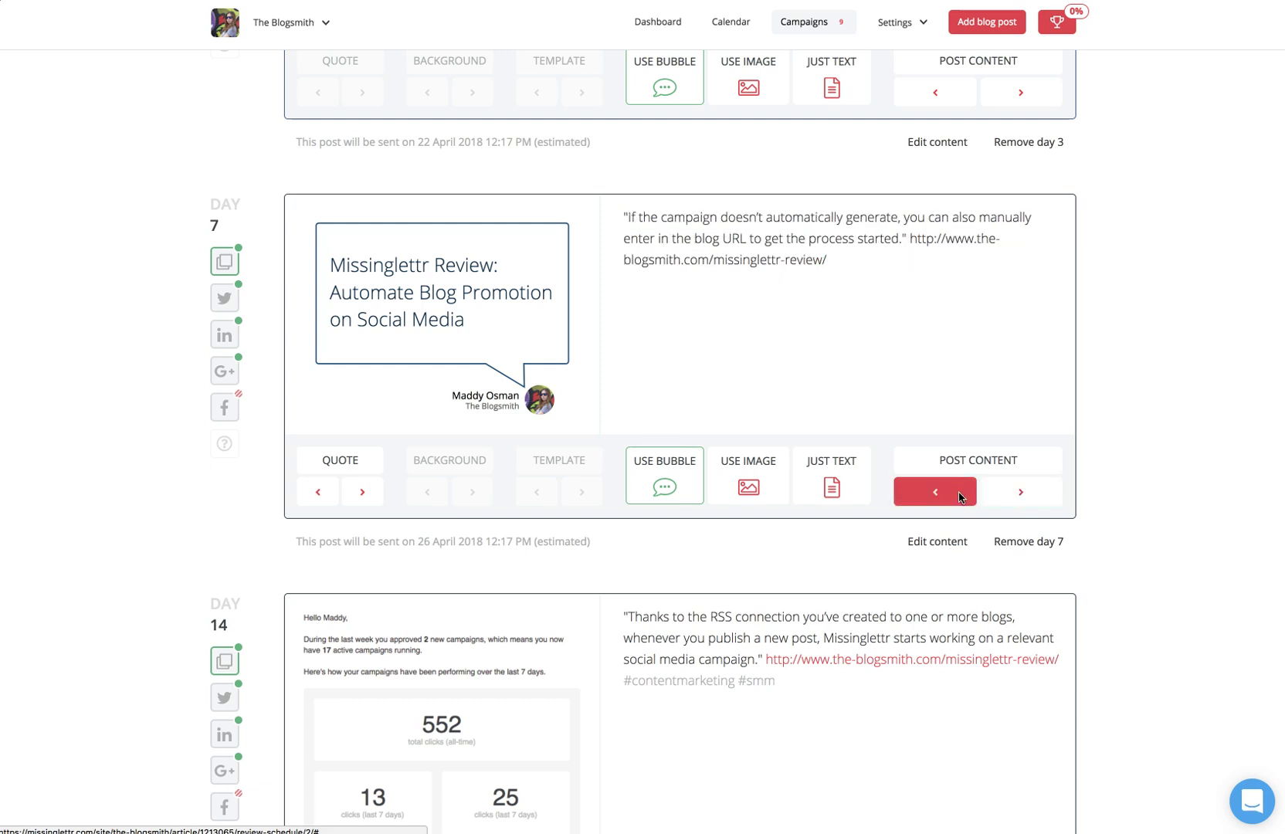
pyautogui.click(1021, 495)
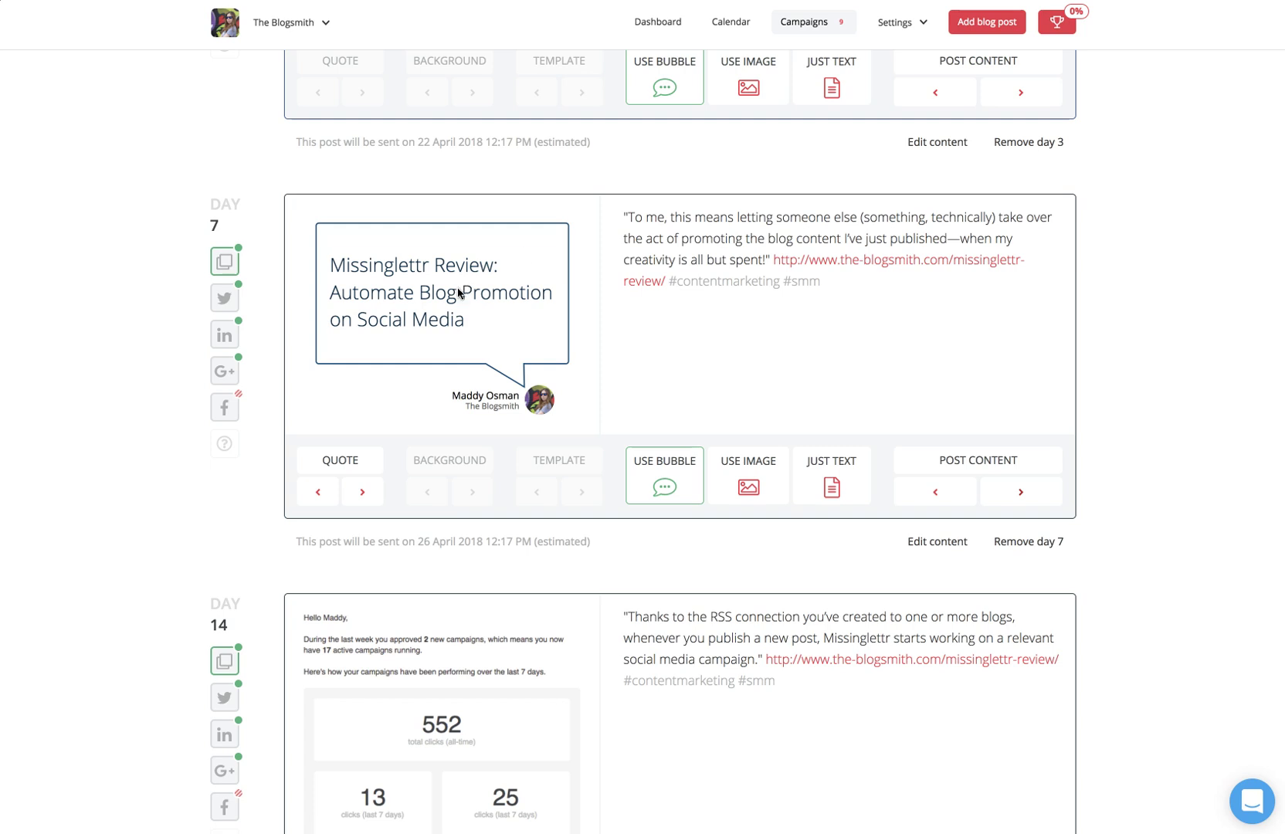
# - Copy the suggested content into the day 7 Facebook post and save it
pyautogui.click(231, 405)
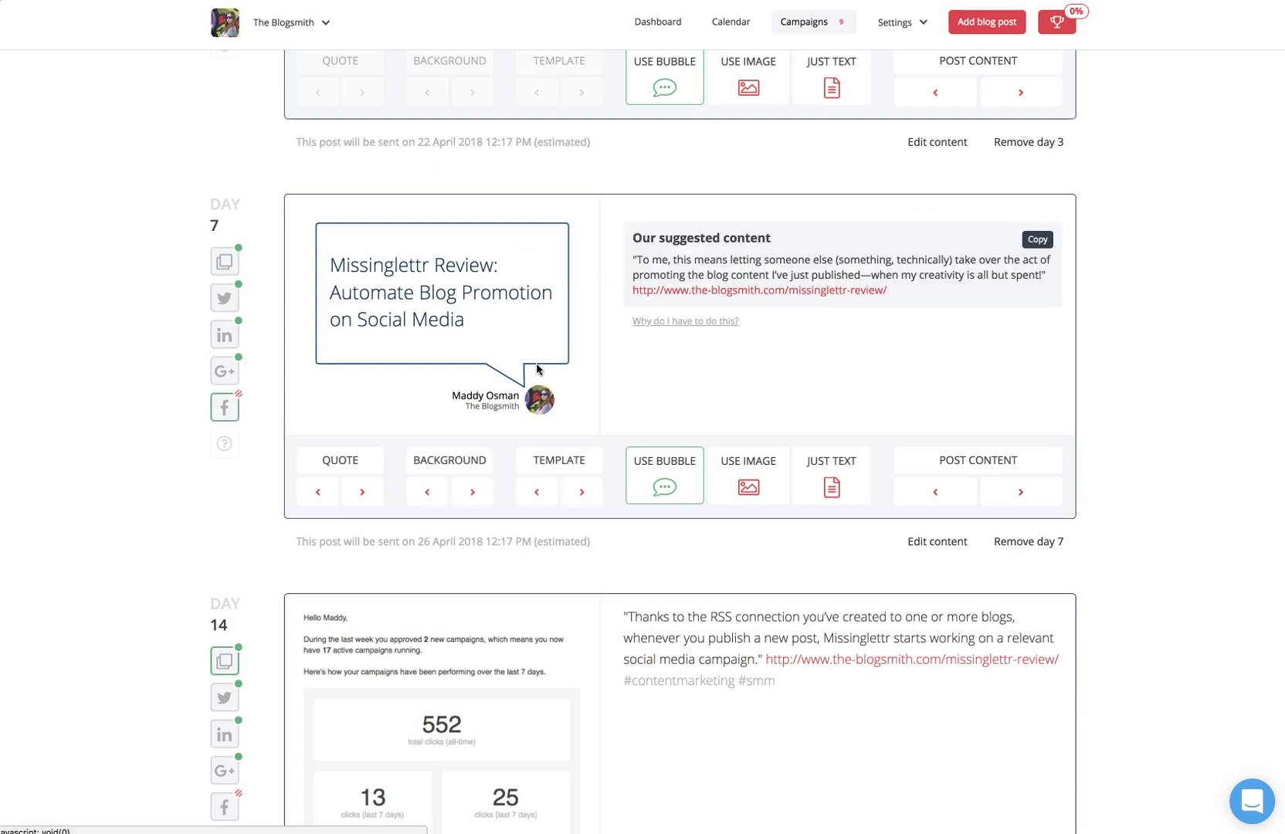
pyautogui.click(1037, 325)
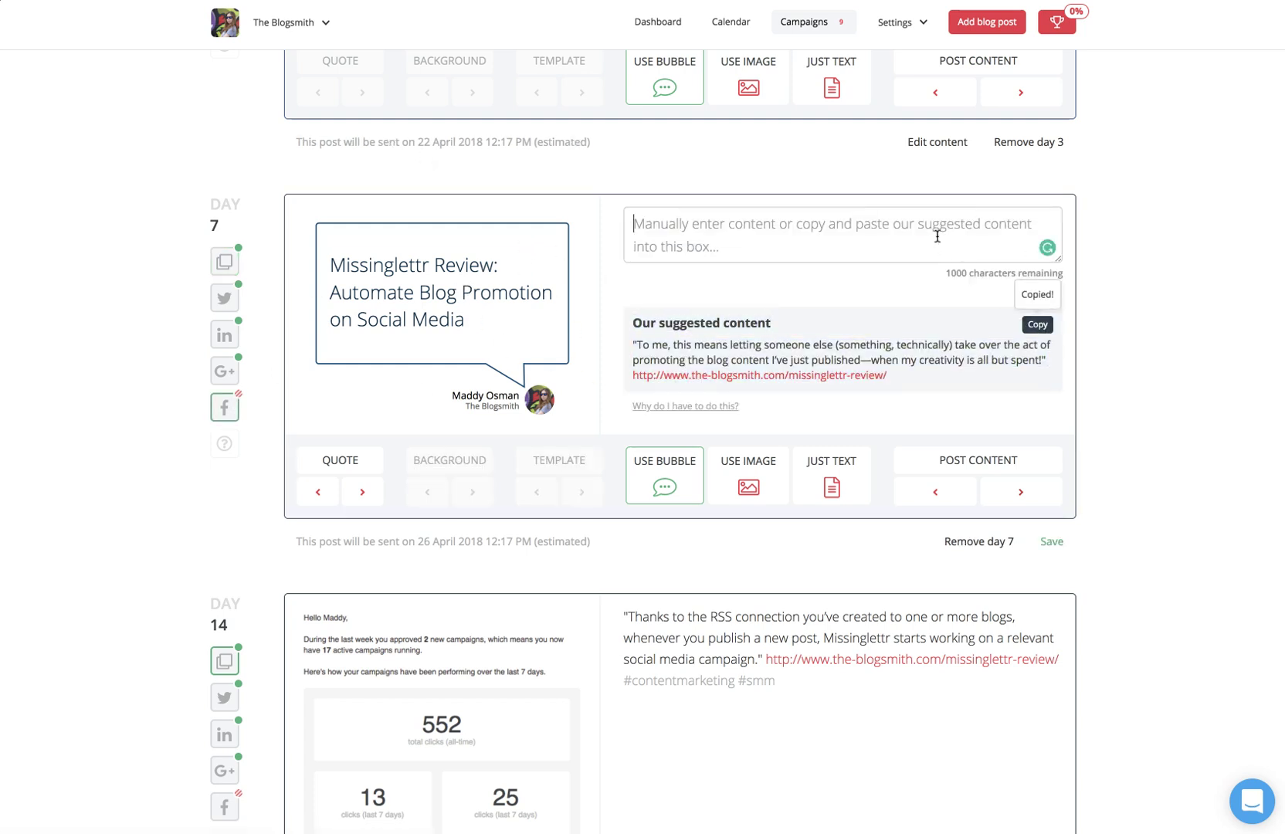
pyautogui.hotkey('ctrl', 'v')
pyautogui.click(1051, 576)
# - Cycle through the day 14 post's images and choose the "Missinglettr Review: Automate Blog Promotion on Social Media" cover image
pyautogui.scroll(-2, 754, 330)
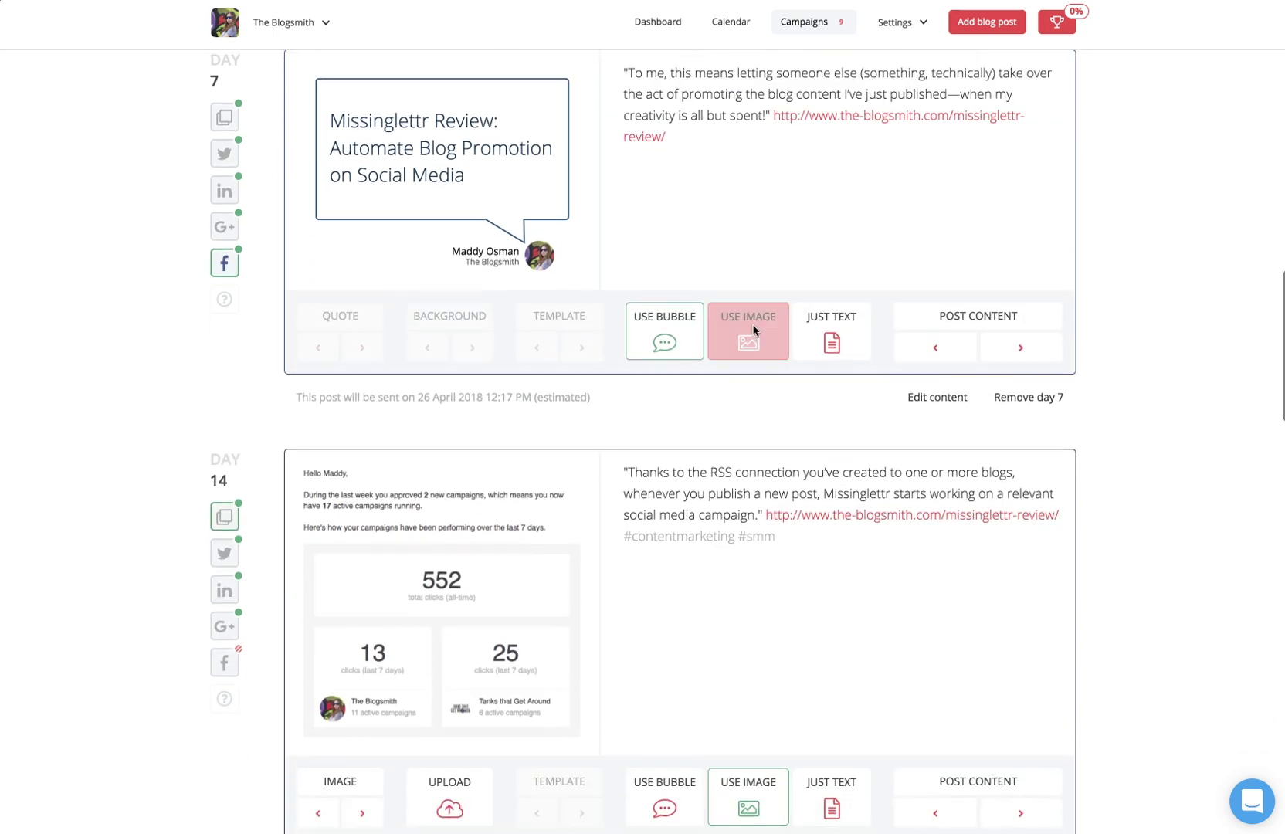
pyautogui.scroll(-3, 755, 330)
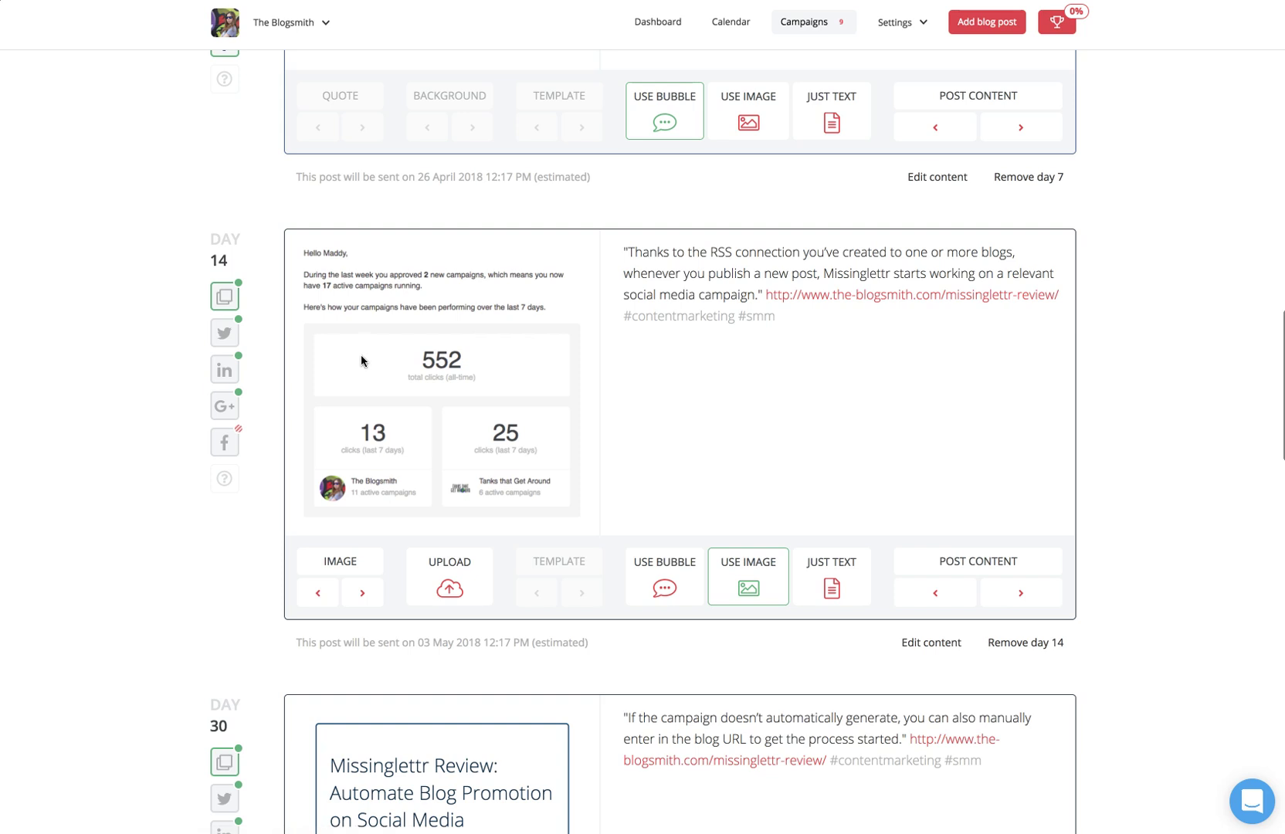
pyautogui.click(362, 593)
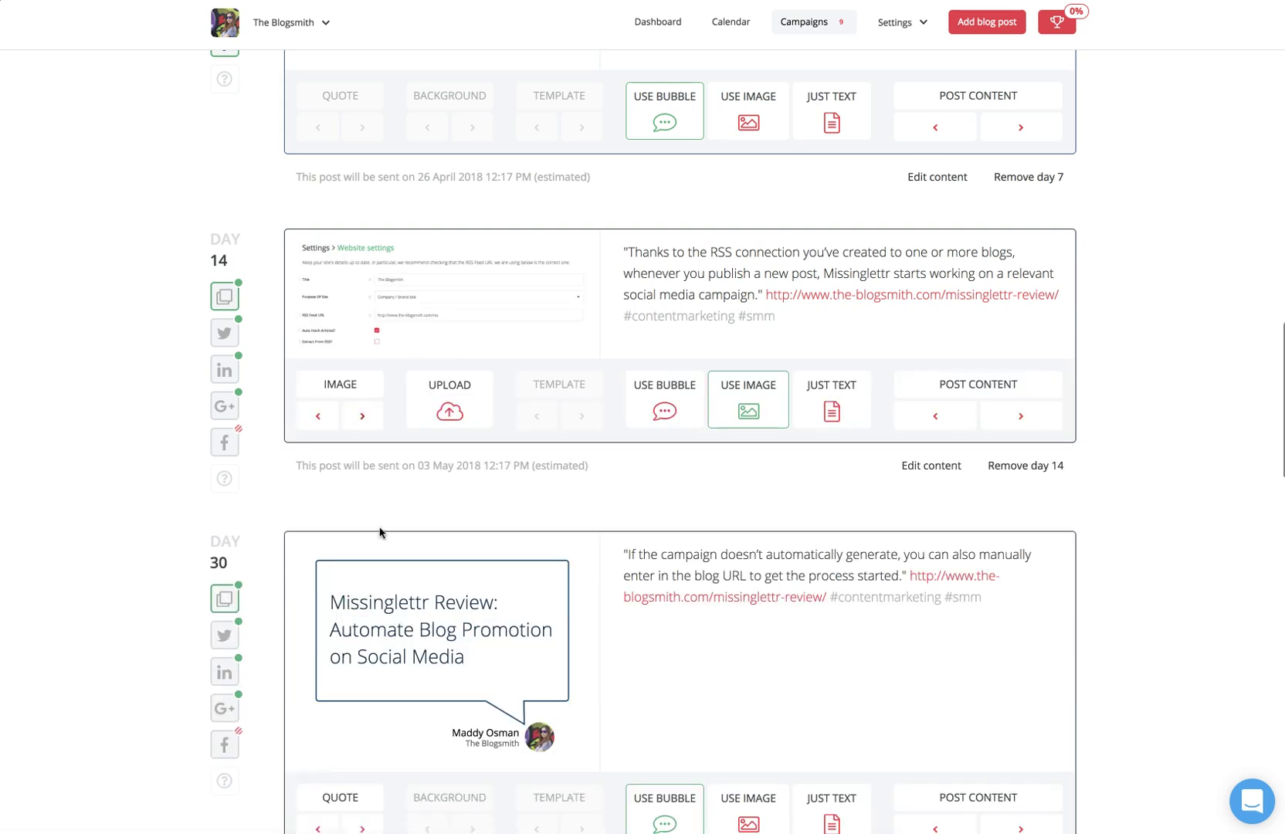
pyautogui.click(363, 417)
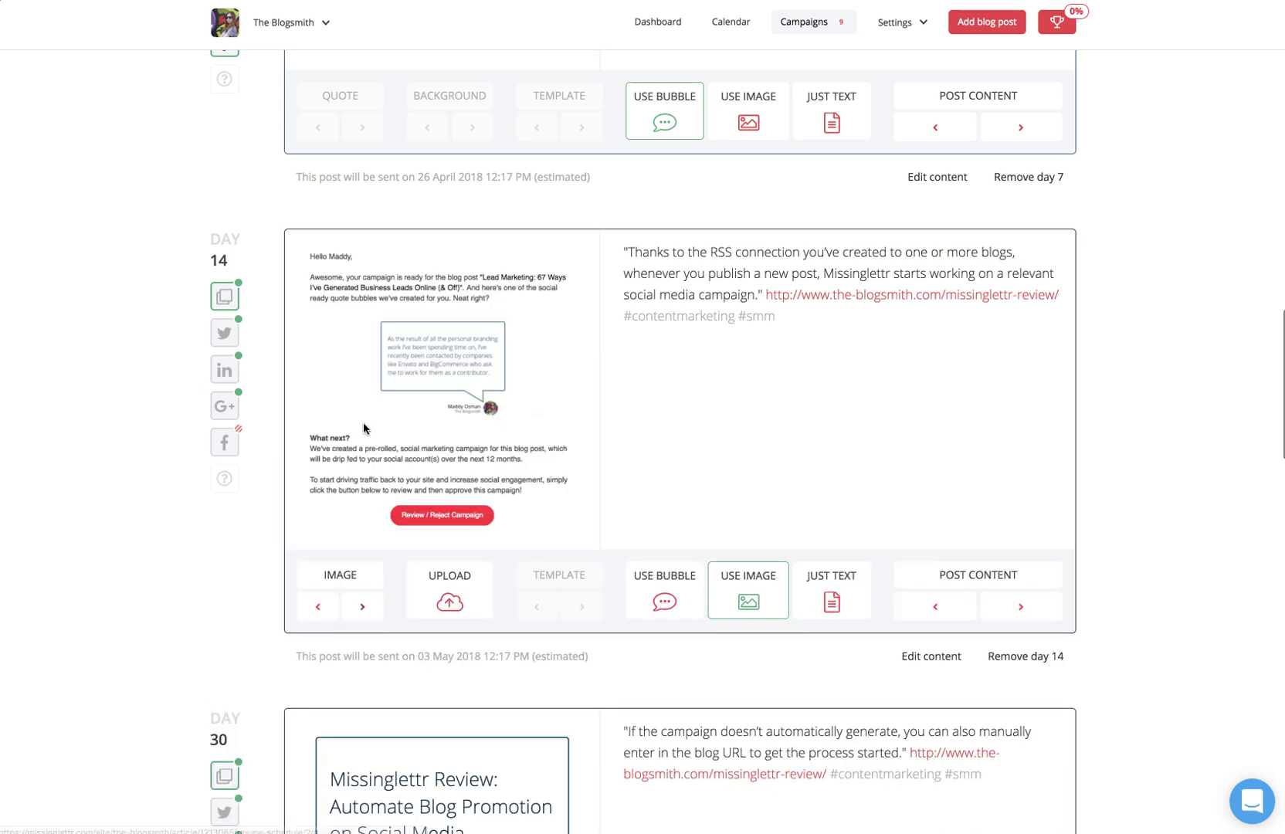
pyautogui.click(369, 611)
pyautogui.click(364, 473)
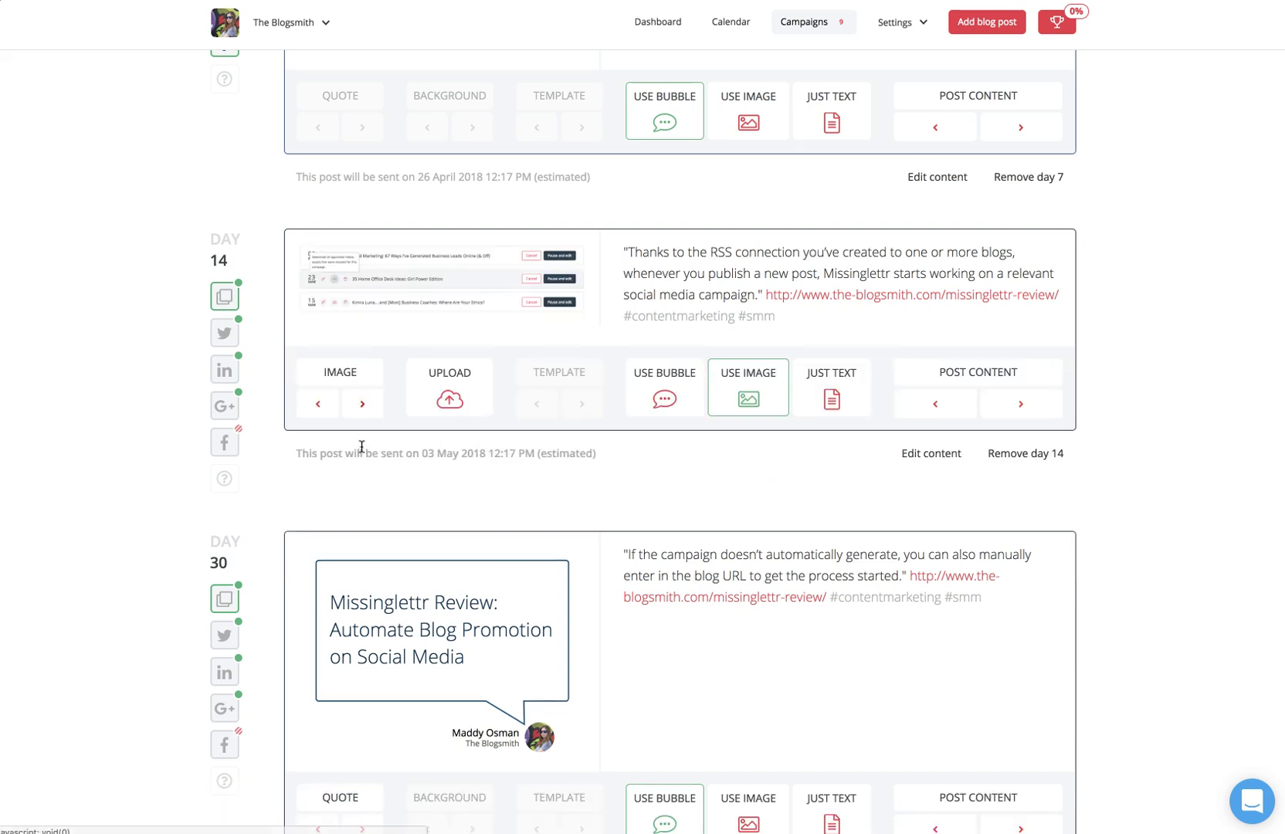
pyautogui.click(362, 419)
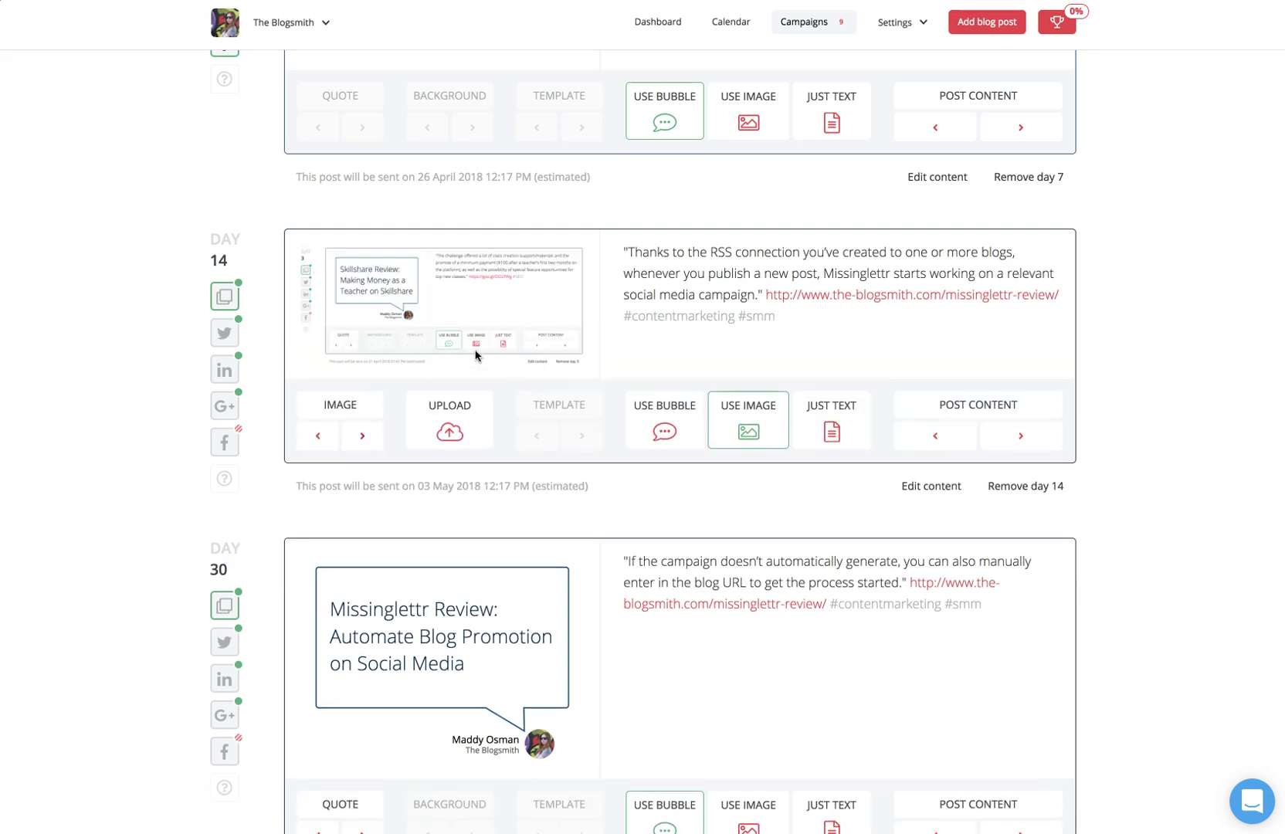
pyautogui.click(362, 435)
pyautogui.click(363, 435)
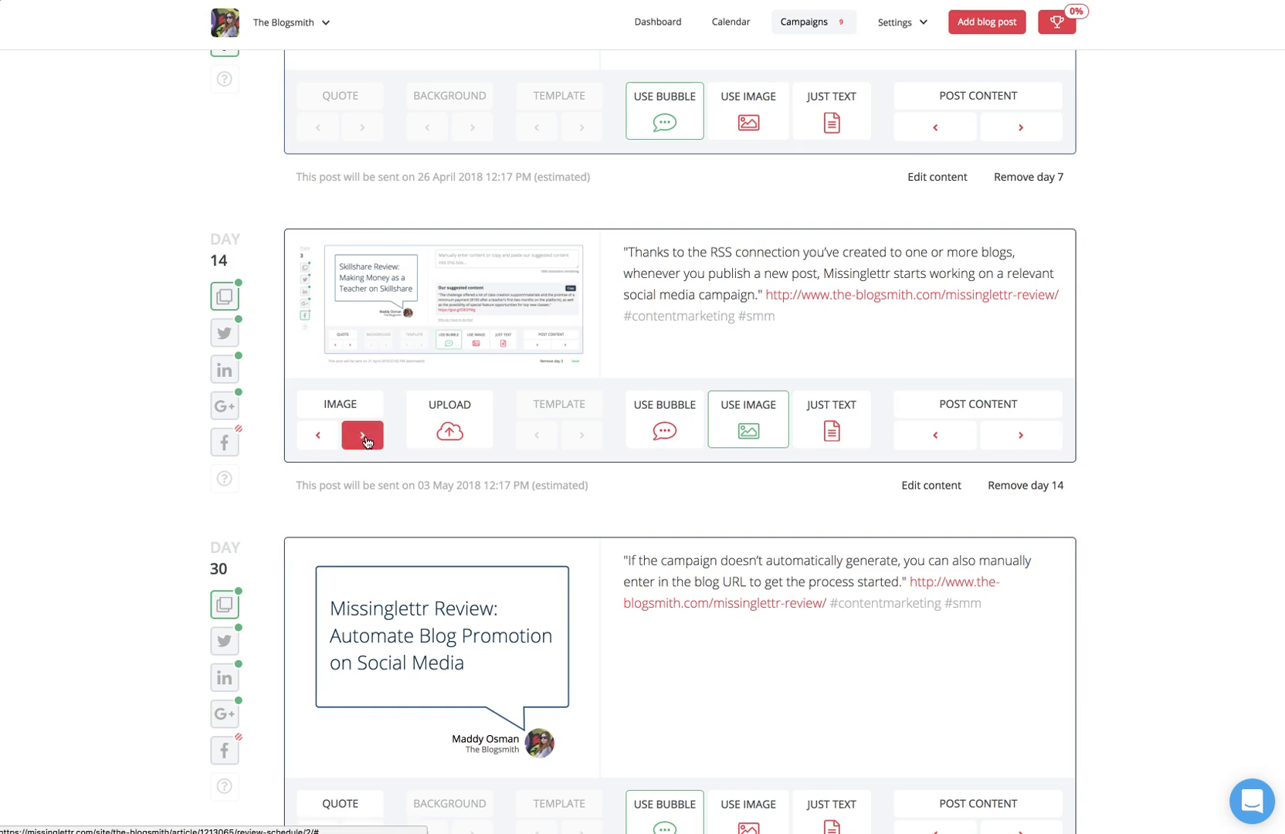
pyautogui.click(362, 487)
pyautogui.click(362, 554)
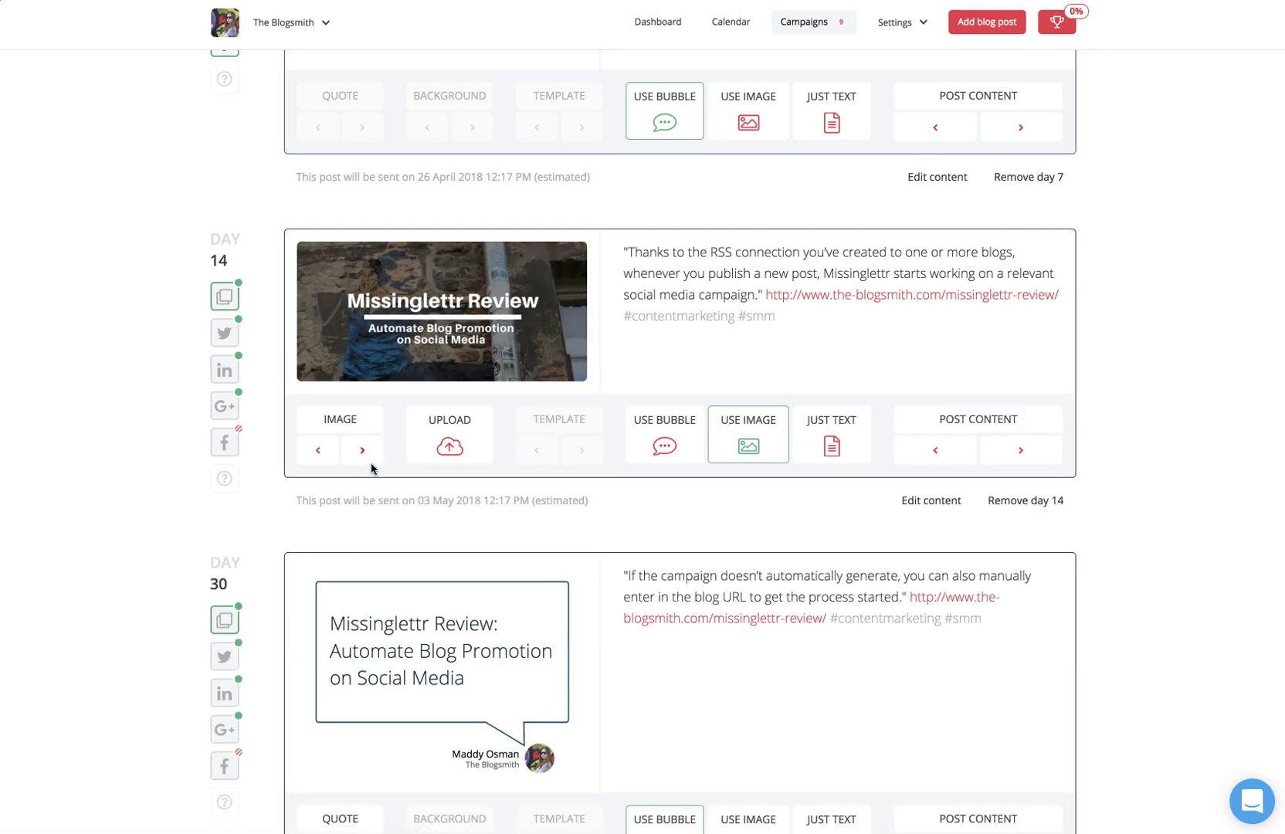
pyautogui.click(335, 454)
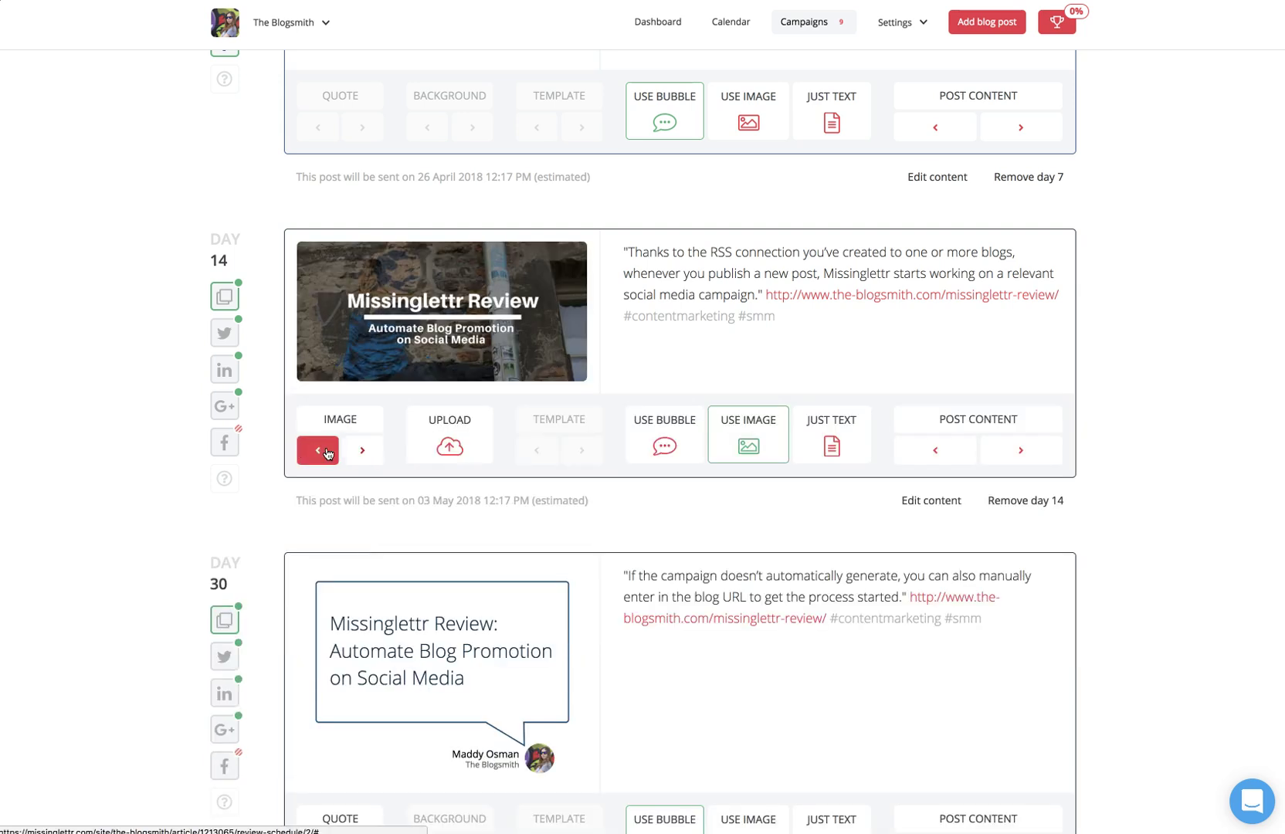
pyautogui.click(328, 454)
pyautogui.click(362, 591)
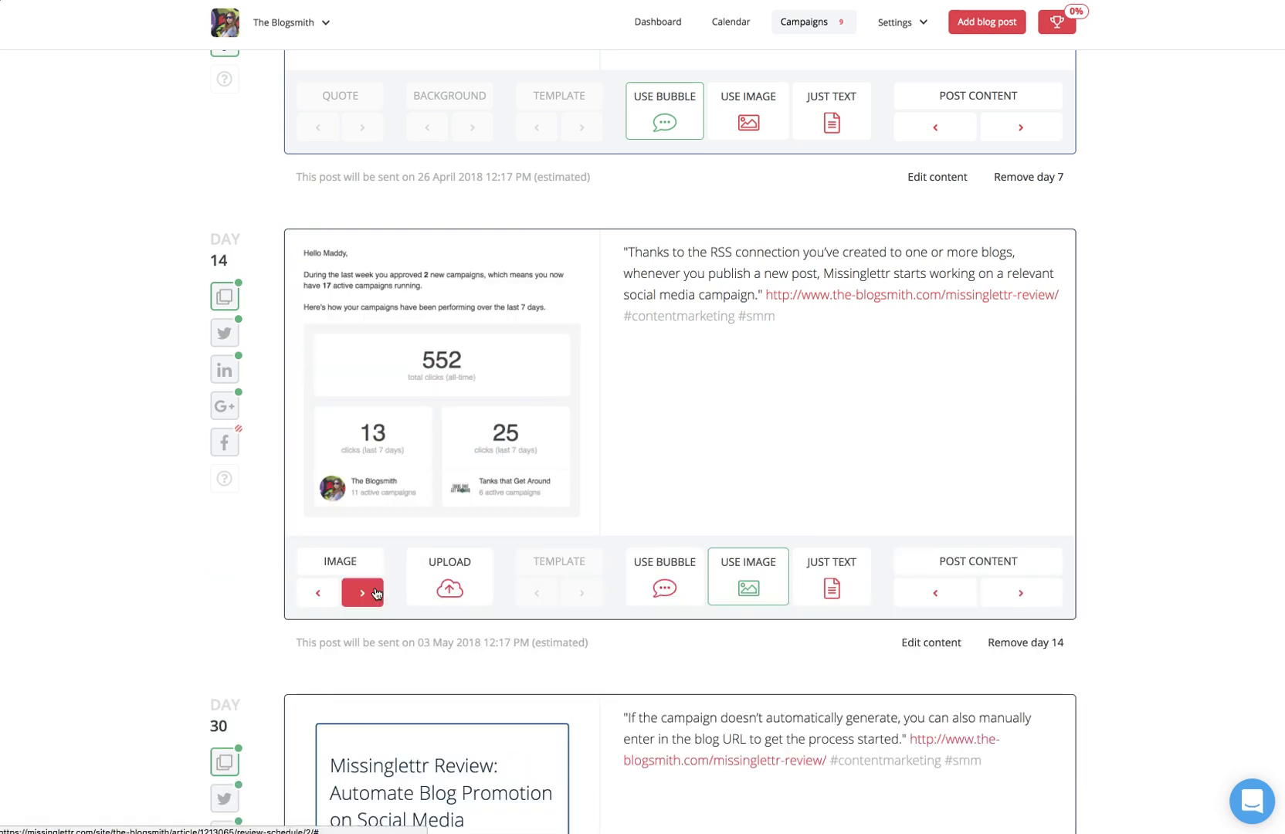
pyautogui.click(363, 415)
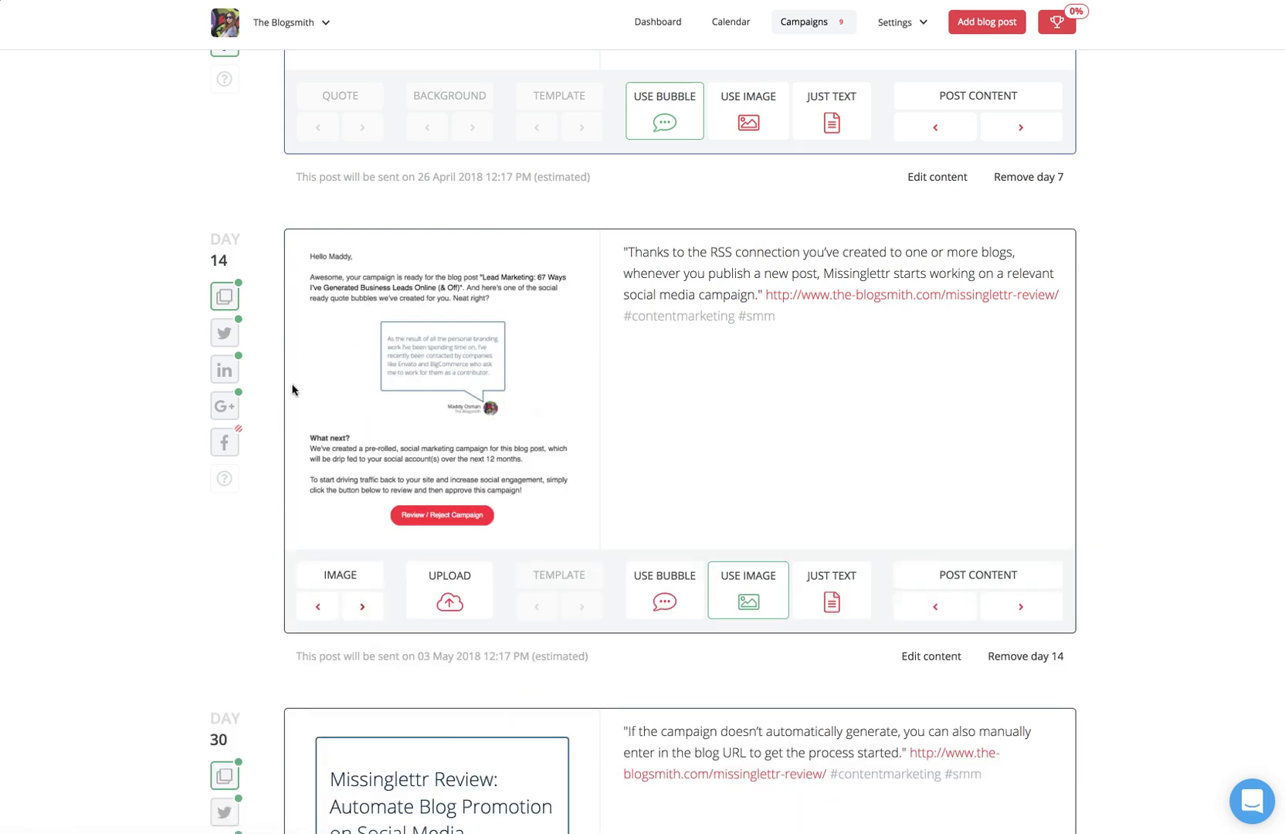
pyautogui.click(362, 606)
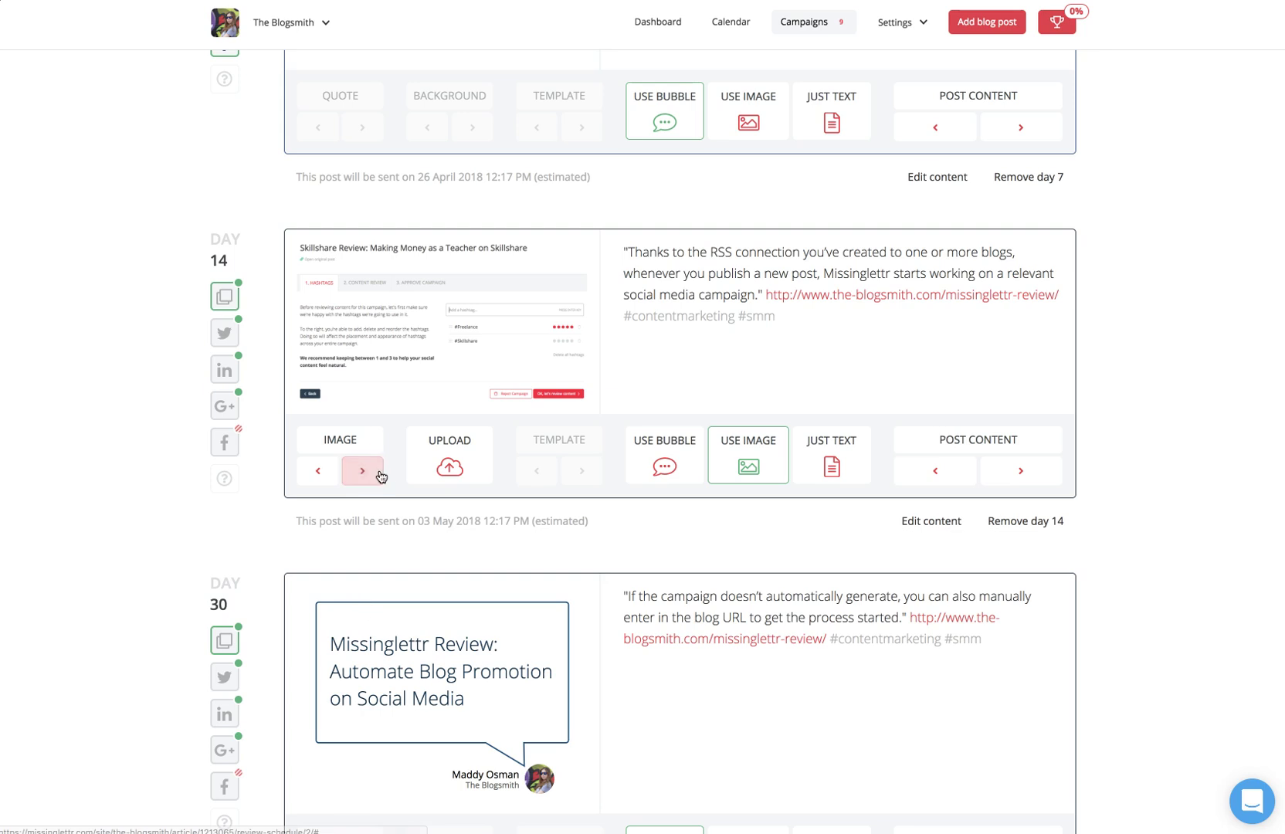
# - Switch the day 14 post's visual to a quote bubble reading "How Missinglettr Helps my Social Media Marketing"
pyautogui.click(663, 463)
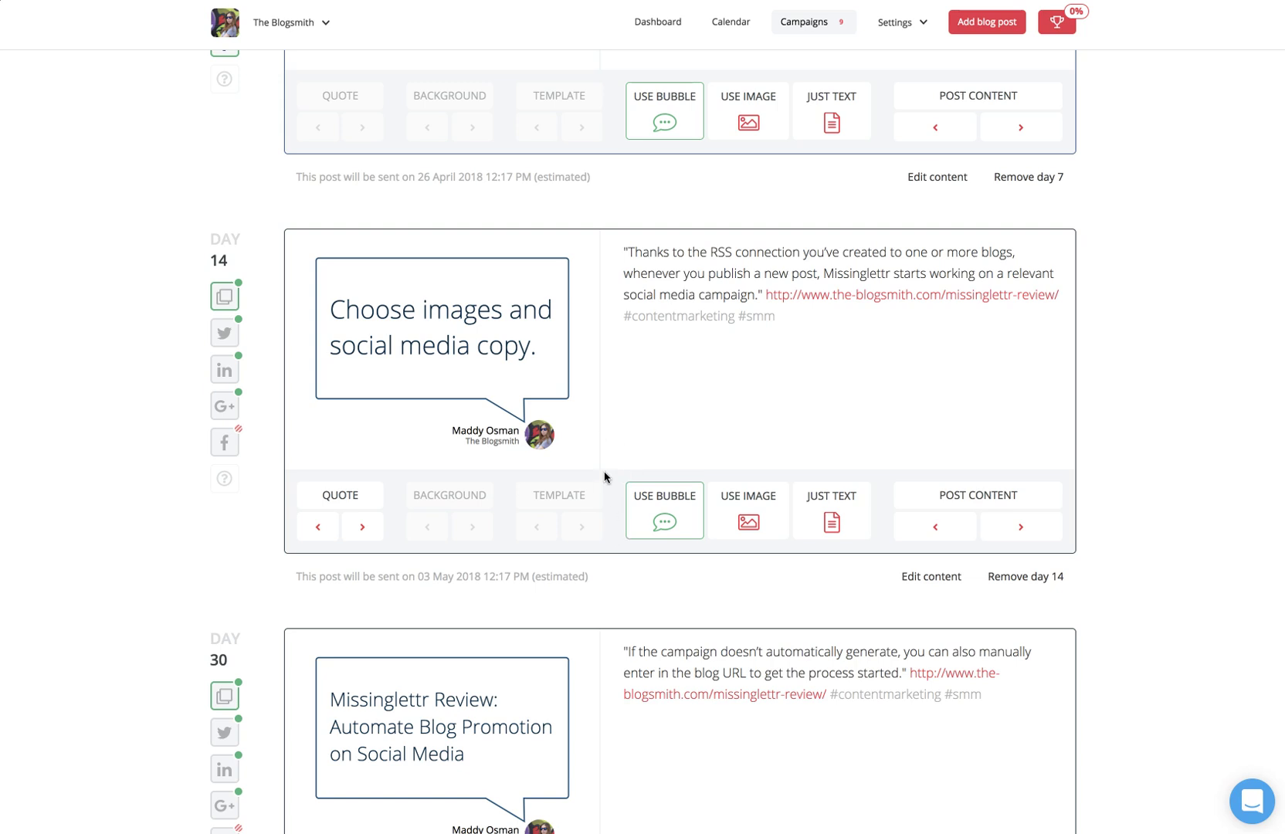
pyautogui.click(363, 526)
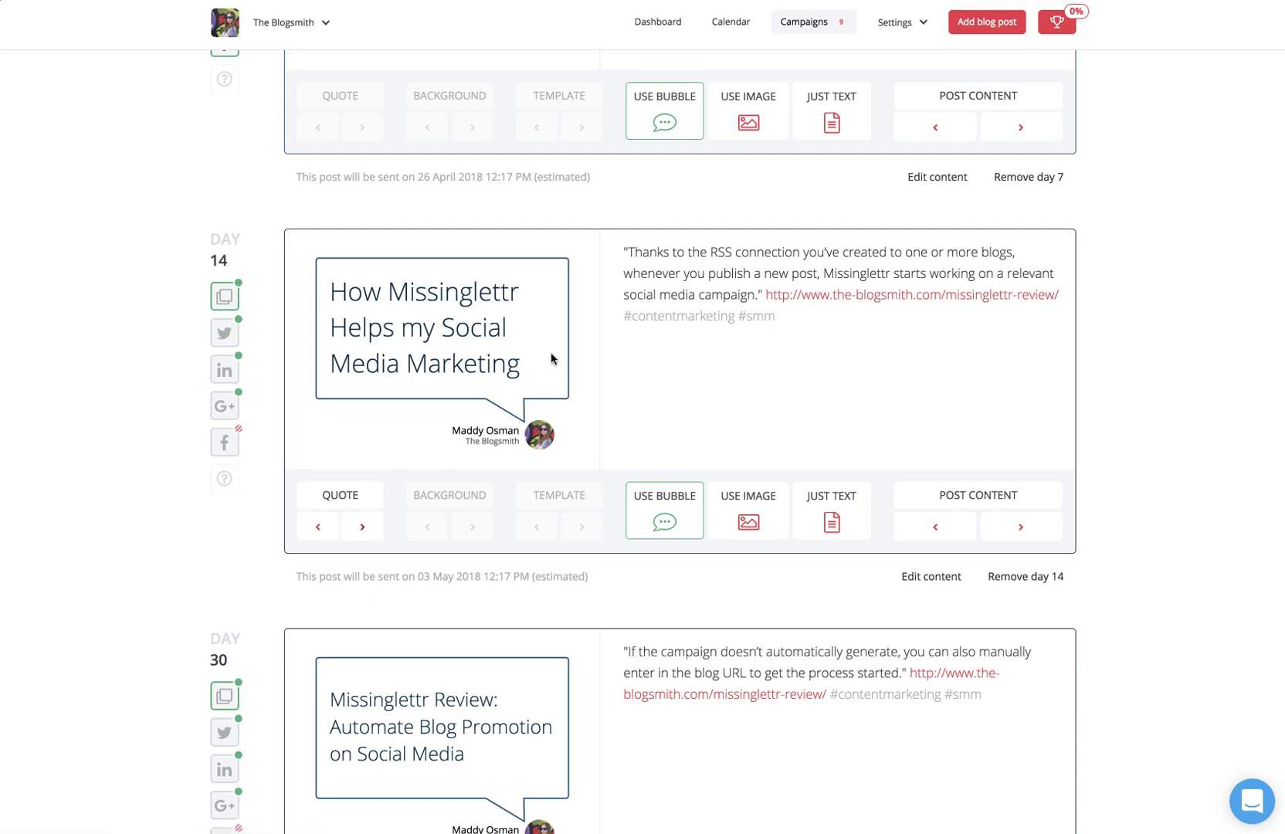
# - Cycle the day 14 post's content to the text beginning "A little something we wrote recently: Missinglettr Review"
pyautogui.click(1061, 536)
pyautogui.click(1034, 531)
pyautogui.click(1033, 529)
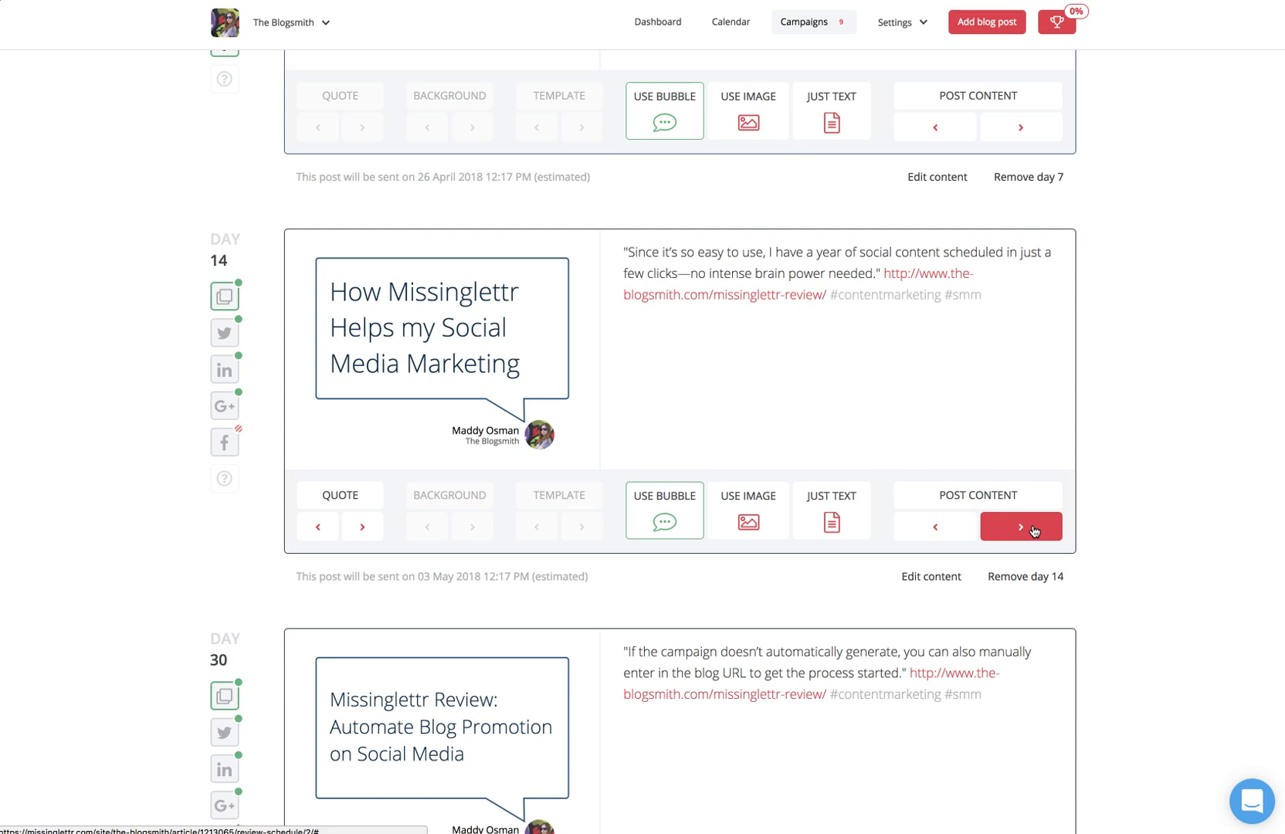
pyautogui.click(1033, 530)
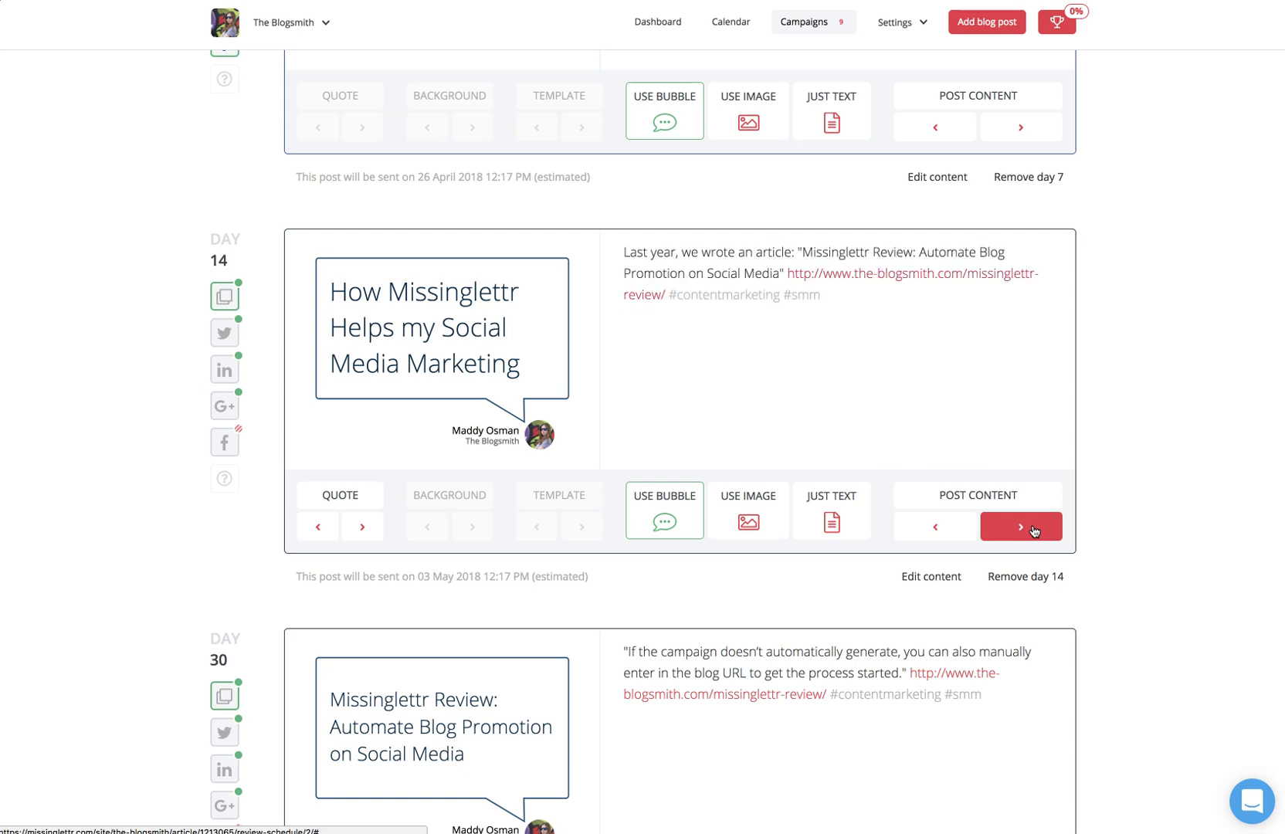
pyautogui.click(1033, 529)
pyautogui.click(954, 530)
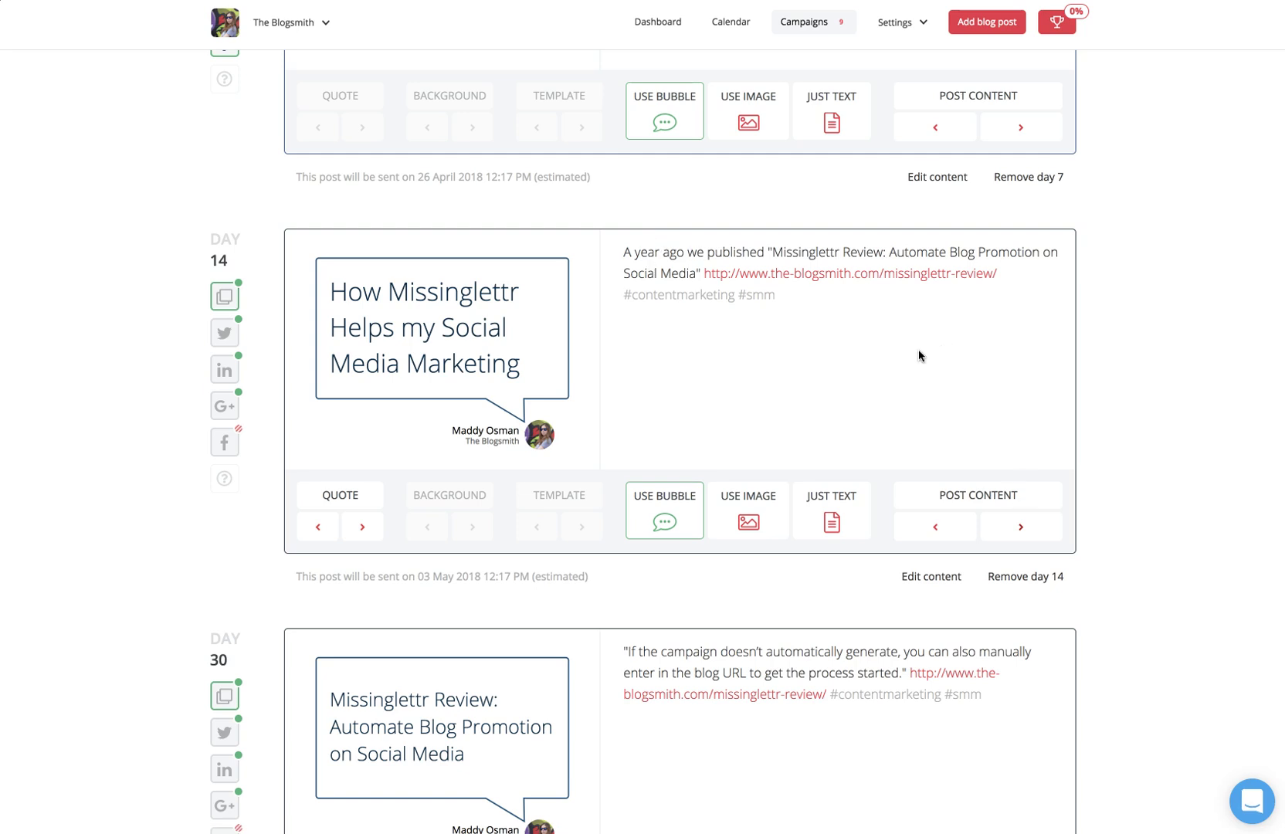
pyautogui.click(1025, 531)
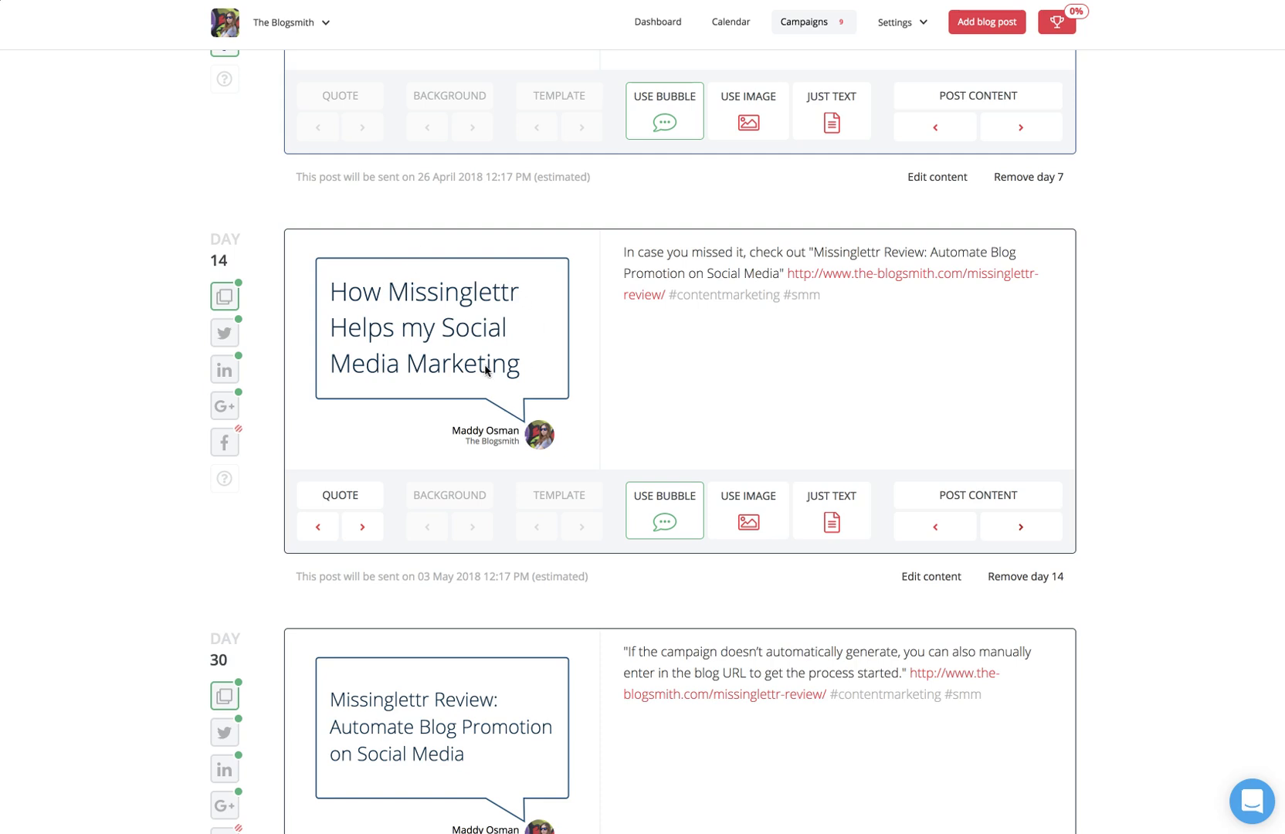
pyautogui.click(1021, 528)
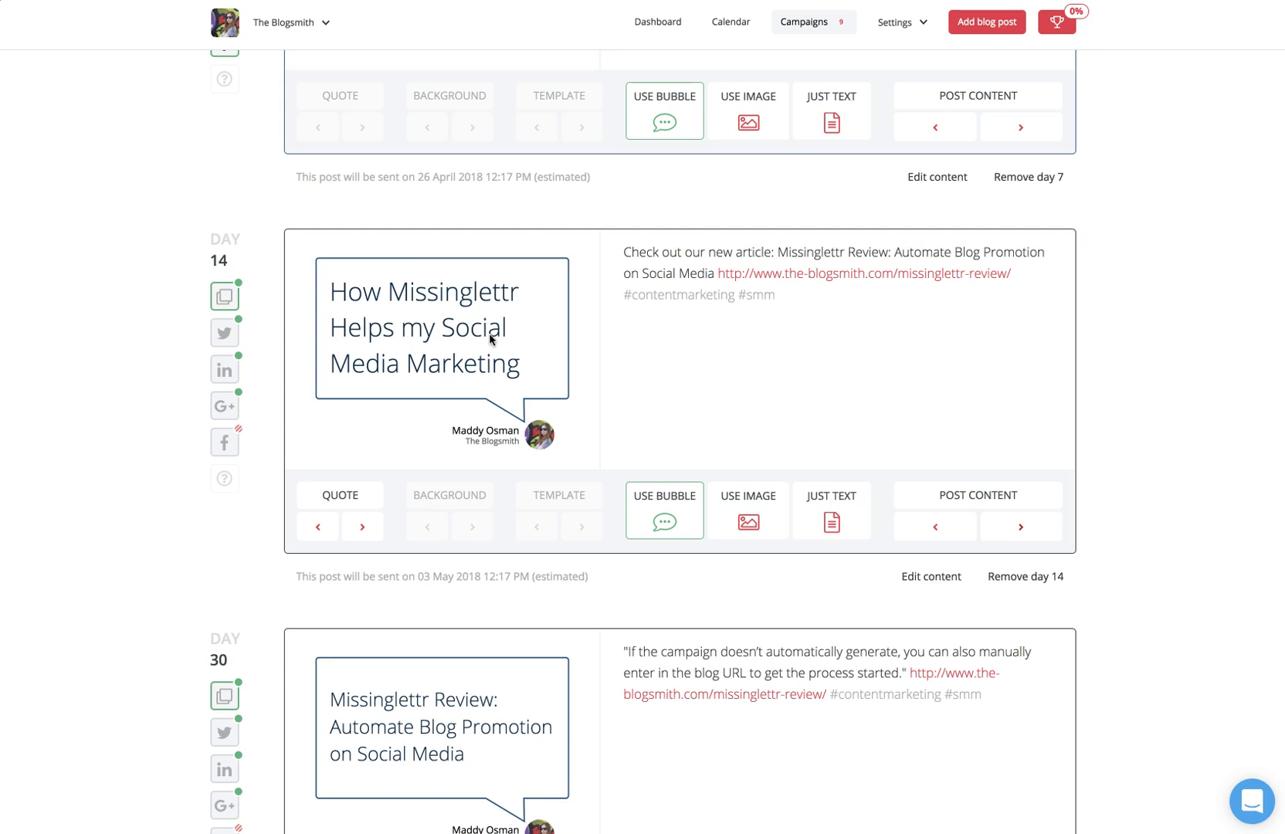
pyautogui.click(1002, 528)
pyautogui.click(1002, 528)
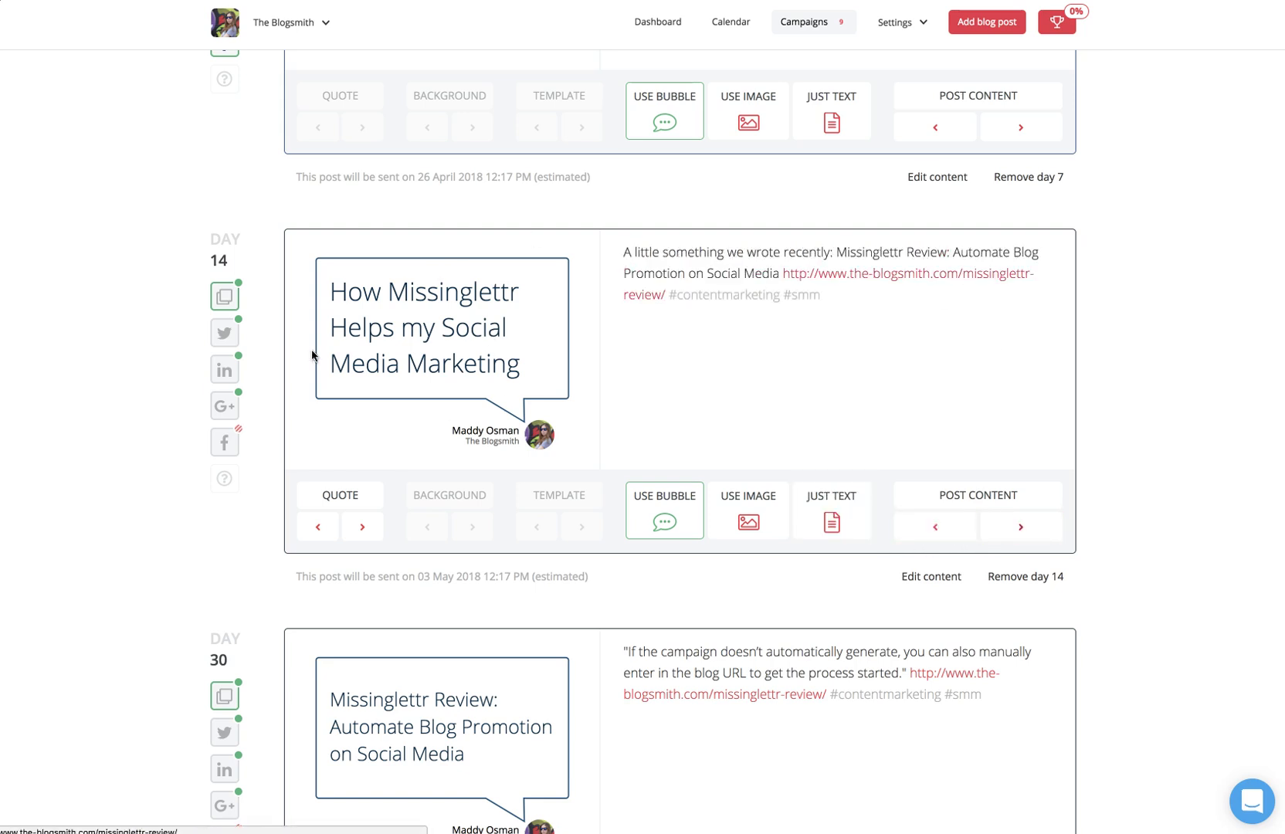
# - Copy the suggested content into the day 14 Facebook post and save it
pyautogui.click(224, 442)
pyautogui.click(1037, 359)
pyautogui.click(890, 292)
pyautogui.hotkey('ctrl', 'v')
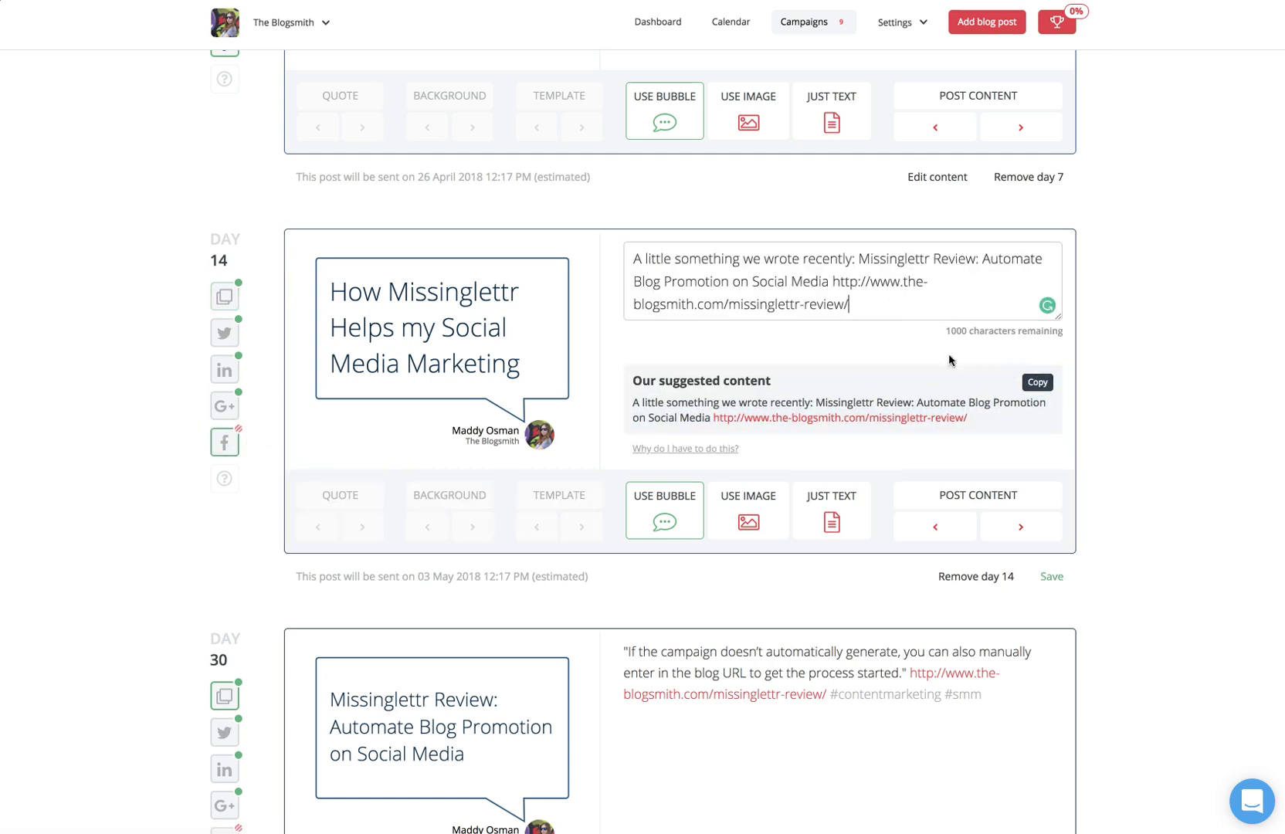
# - Cycle the day 30 post's content to the quote beginning "But here's the gist of this Missinglettr review"
pyautogui.scroll(-3, 620, 347)
pyautogui.scroll(-4, 620, 347)
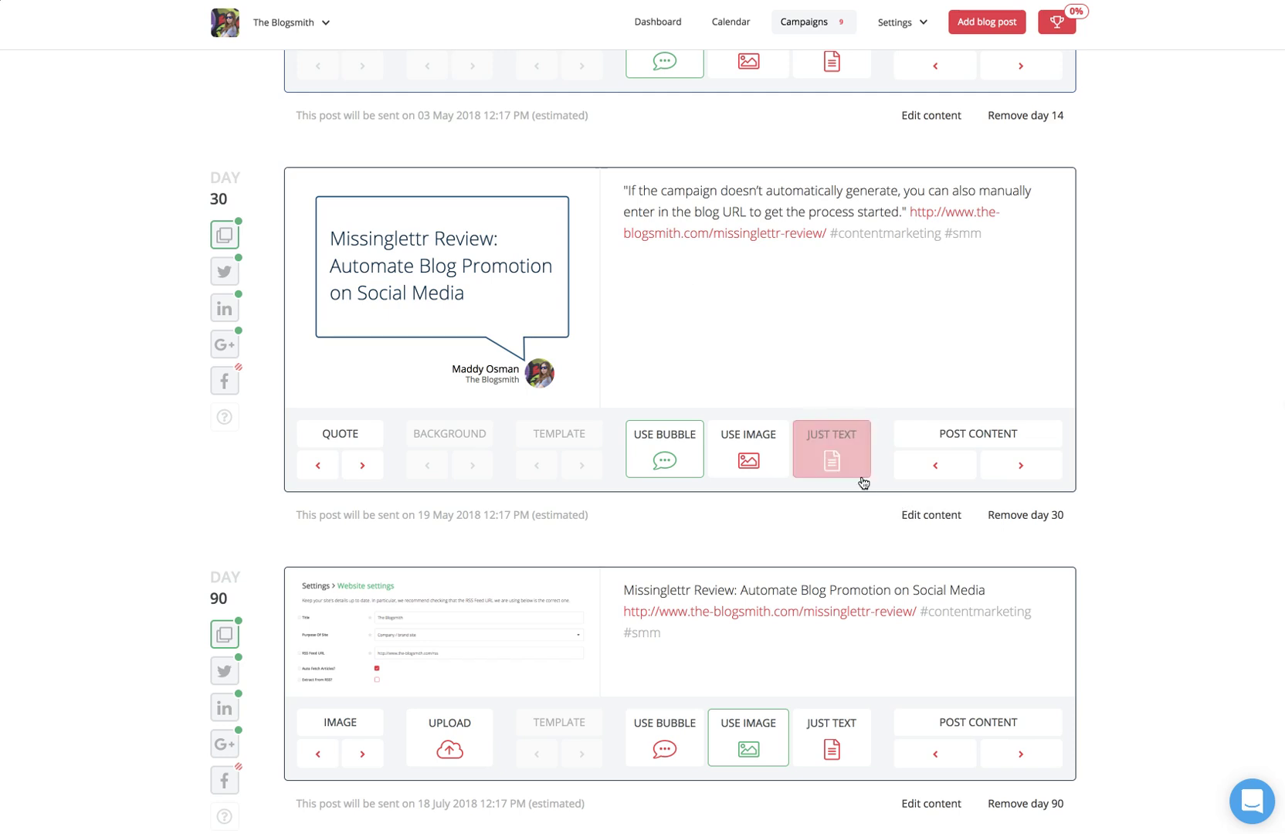
pyautogui.click(1006, 467)
pyautogui.click(1006, 467)
pyautogui.click(1006, 468)
pyautogui.click(1006, 468)
pyautogui.click(1006, 468)
pyautogui.click(1006, 468)
pyautogui.click(1006, 467)
pyautogui.click(1006, 468)
pyautogui.click(1006, 467)
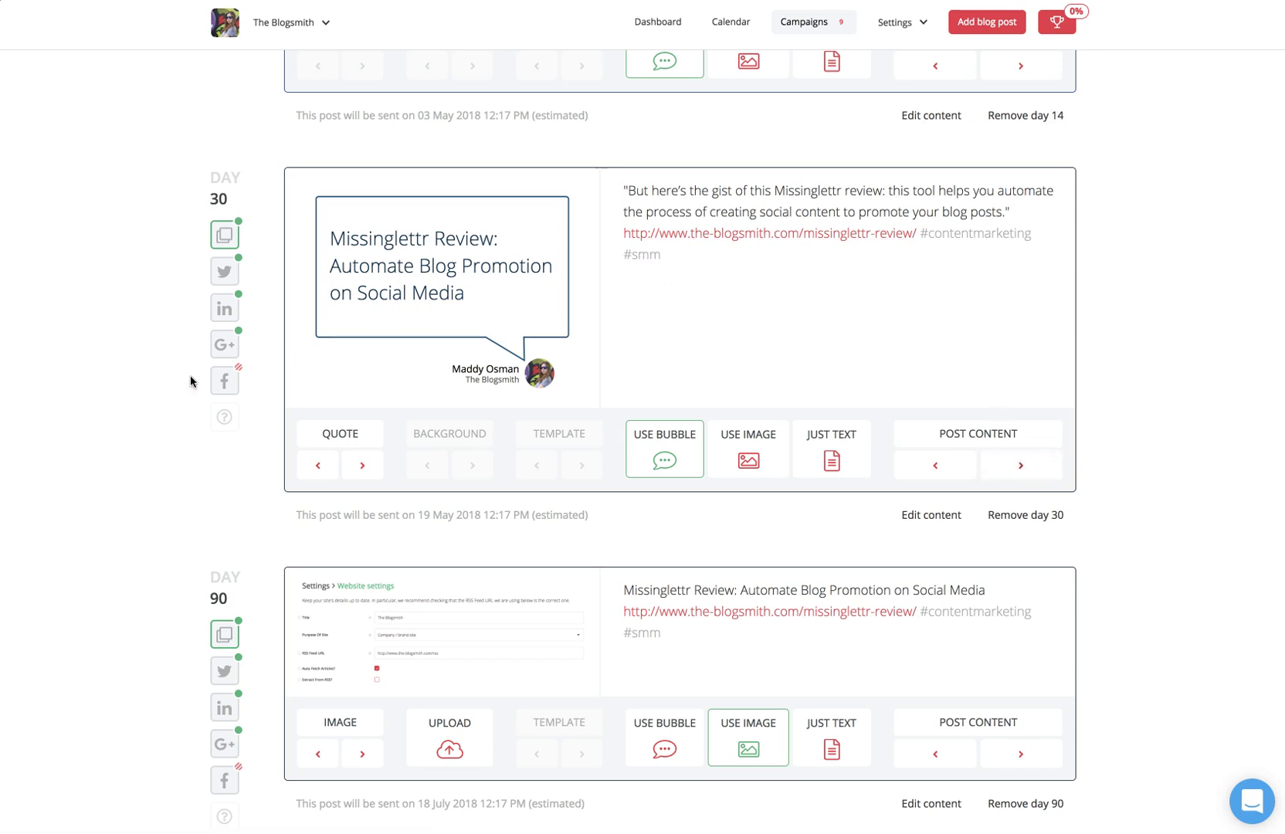
# - Fill the day 30 Facebook post with a copy of its suggested content and save it
pyautogui.click(226, 381)
pyautogui.click(1037, 297)
pyautogui.click(951, 218)
pyautogui.hotkey('ctrl', 'v')
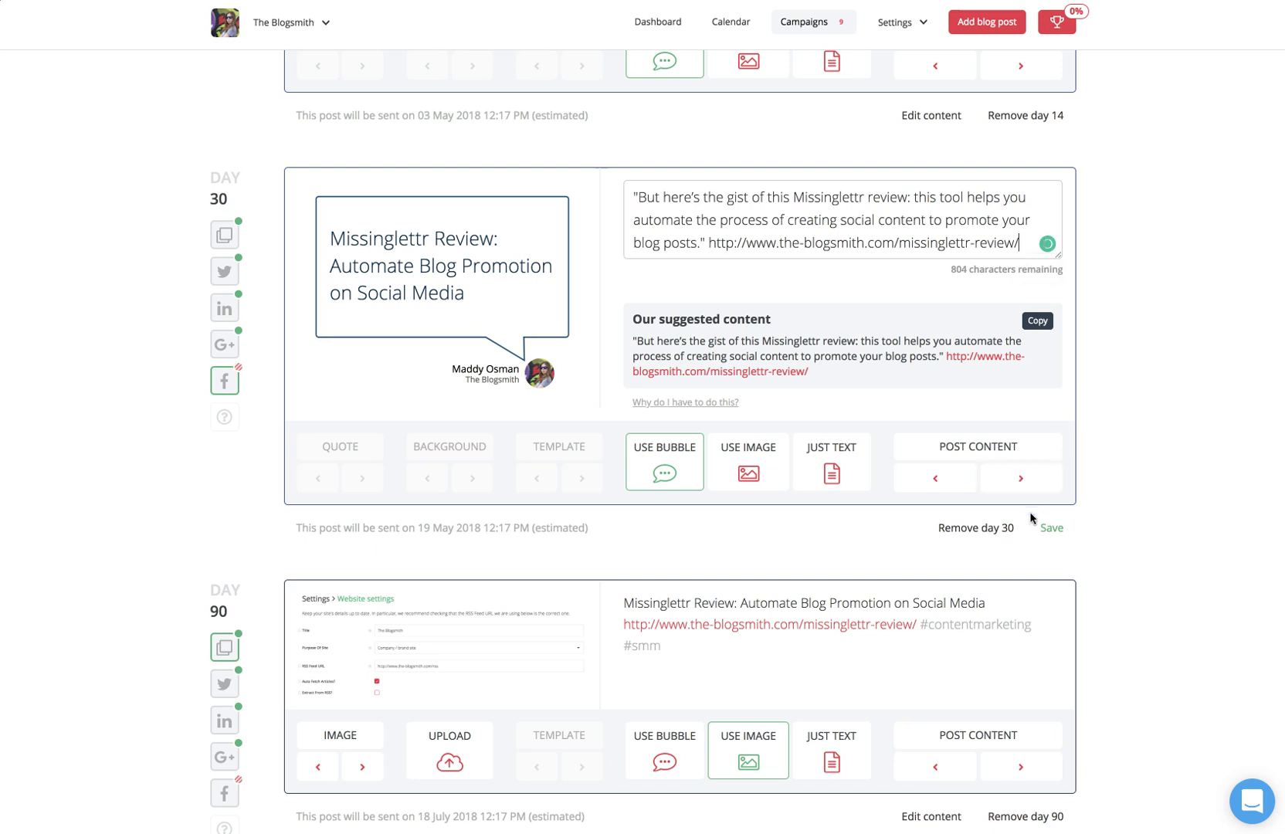
pyautogui.click(1050, 527)
# - Switch the day 90 post's visual from an image to the quote bubble beginning "By scraping blog post content"
pyautogui.scroll(-2, 1081, 479)
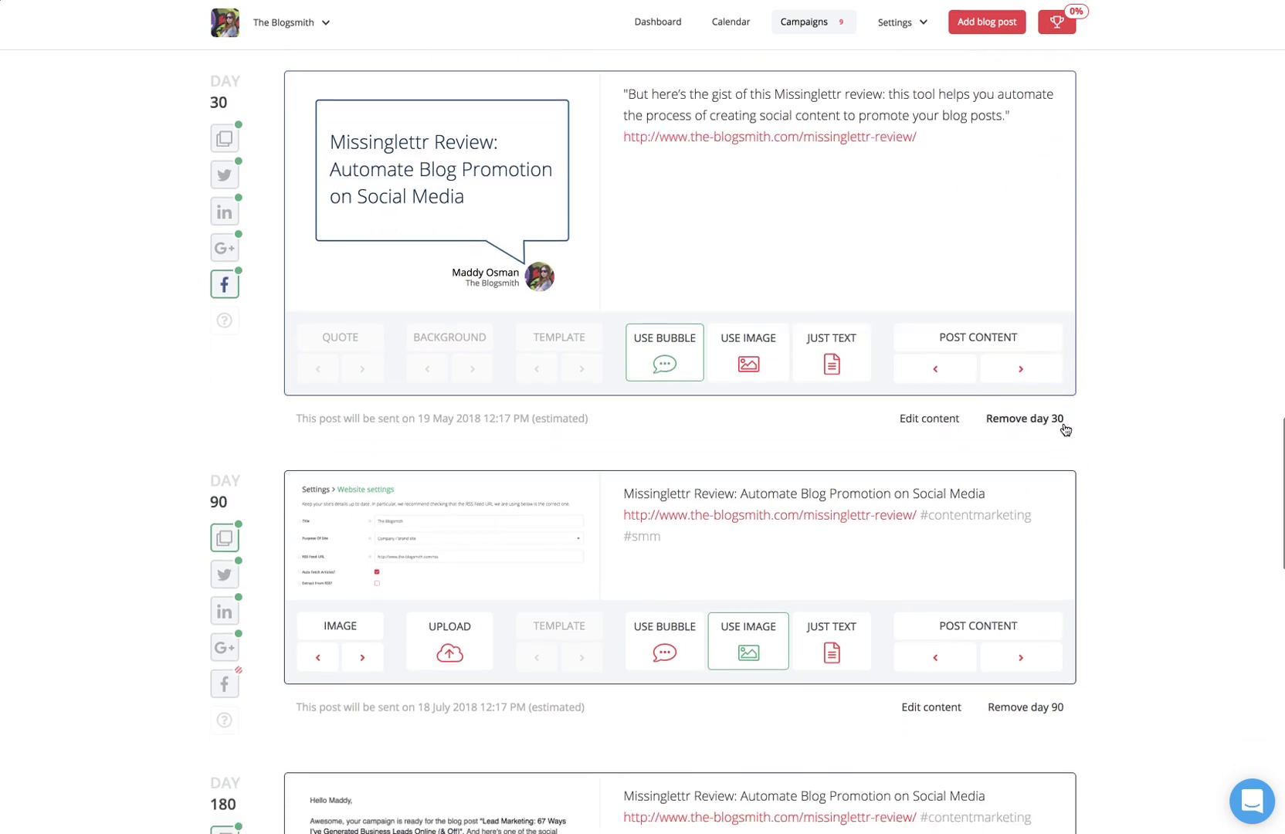
pyautogui.scroll(-2, 576, 476)
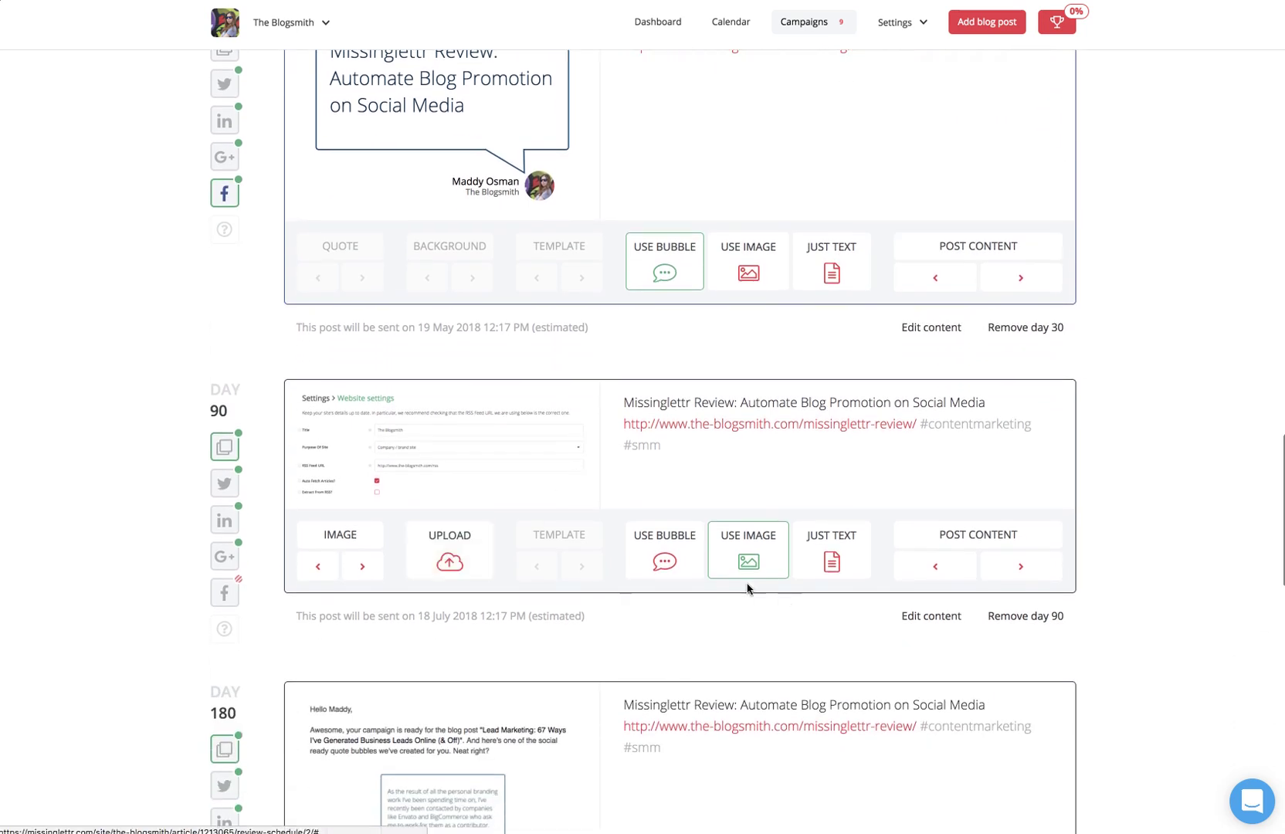
pyautogui.click(664, 552)
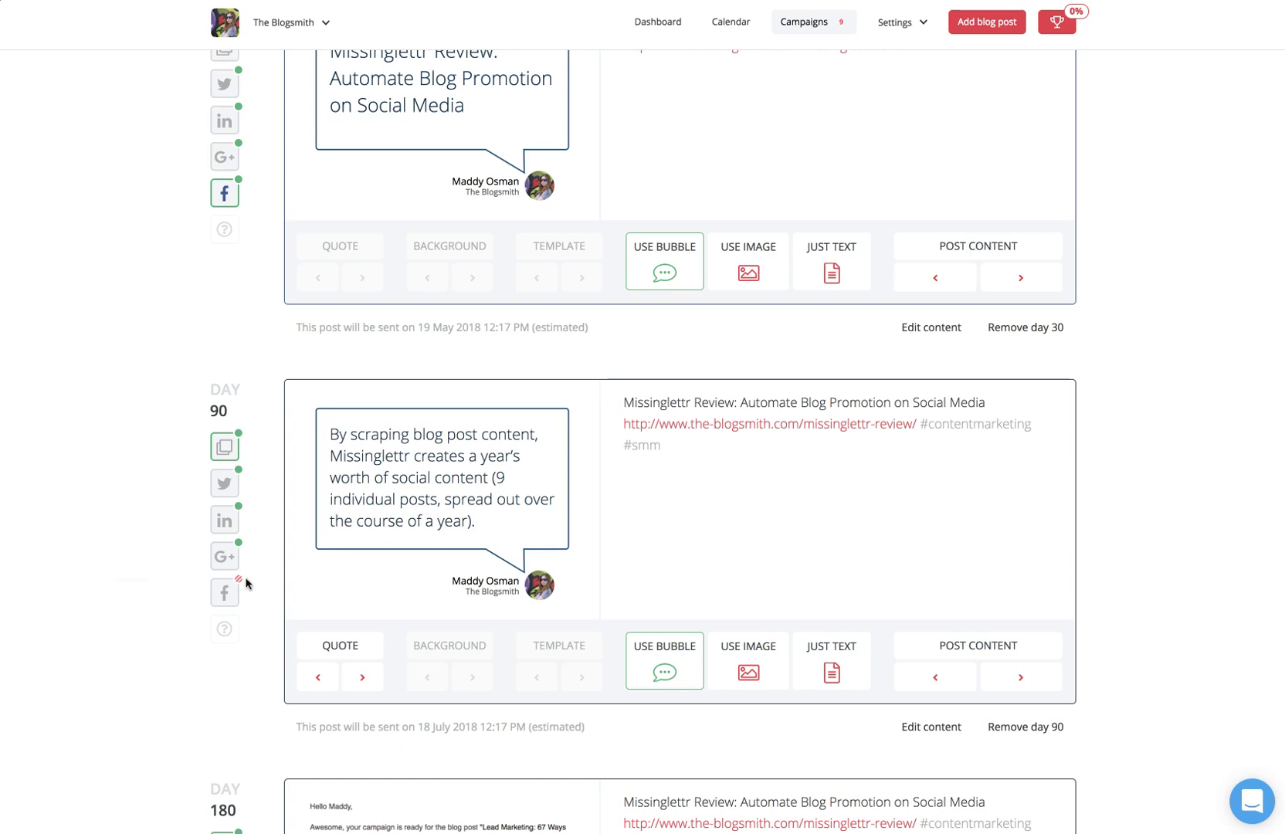
# - Copy the suggested content into the day 90 Facebook post and save it
pyautogui.click(224, 592)
pyautogui.click(1037, 510)
pyautogui.click(938, 417)
pyautogui.hotkey('ctrl', 'v')
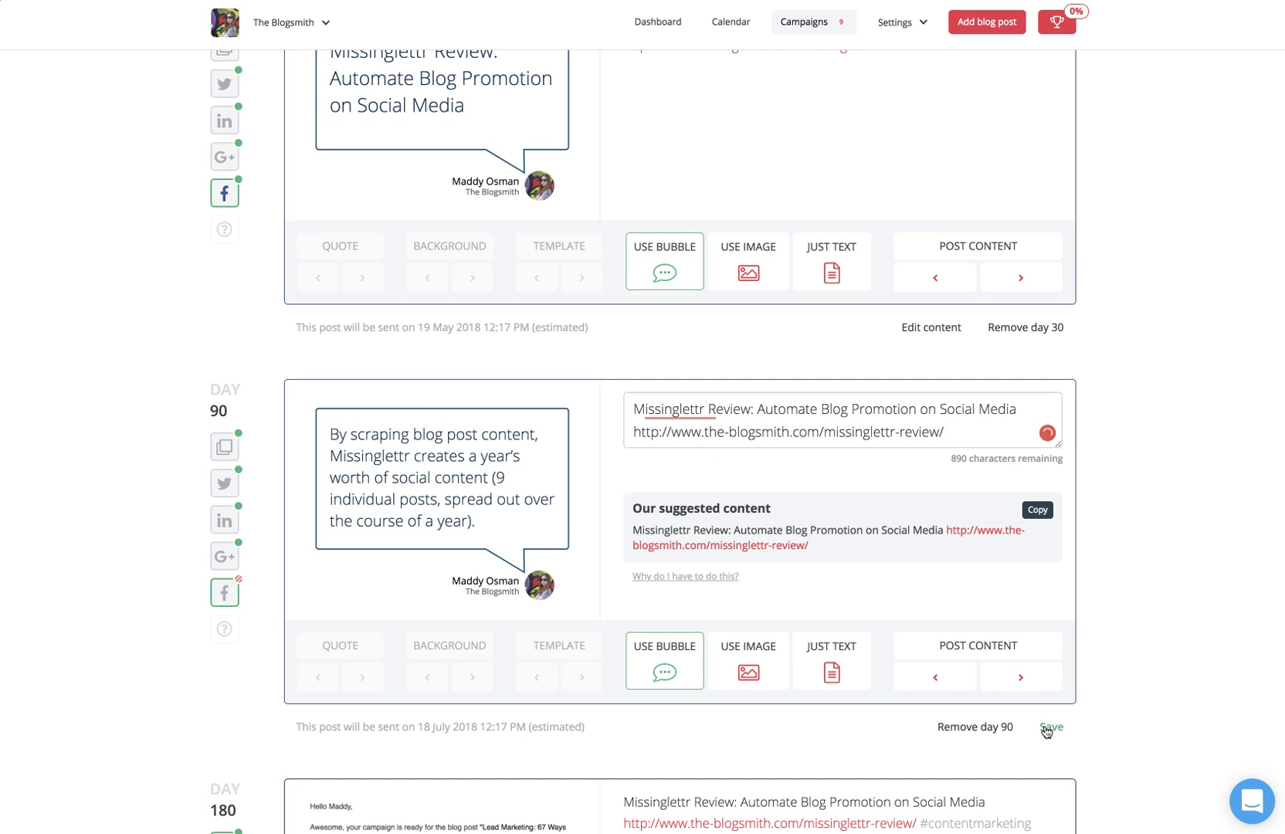
pyautogui.click(584, 485)
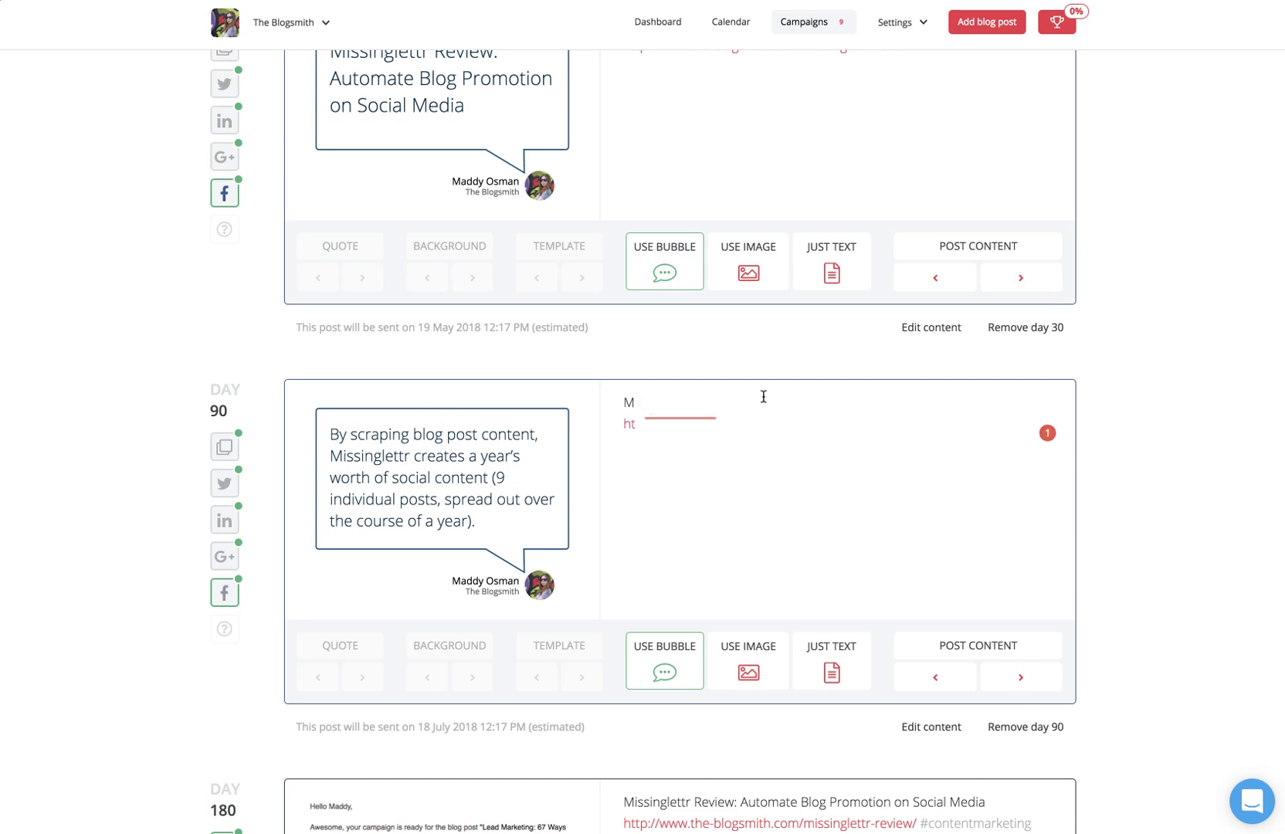
# - Cycle through the day 180 post's images and choose the tall "Missinglettr Review: Automate Blog Promotion on Social Media" cover image
pyautogui.scroll(-5, 892, 525)
pyautogui.scroll(-3, 891, 525)
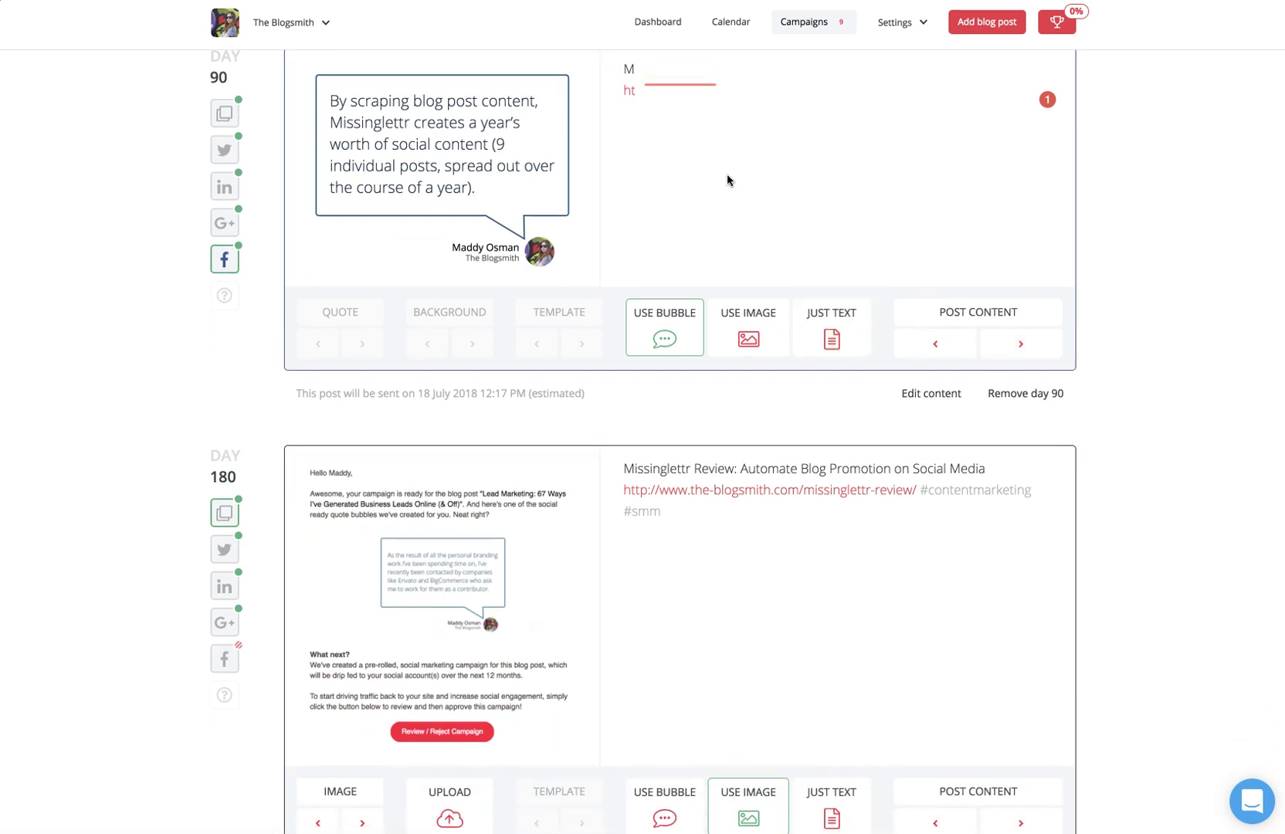
pyautogui.scroll(-3, 945, 385)
pyautogui.scroll(-3, 367, 242)
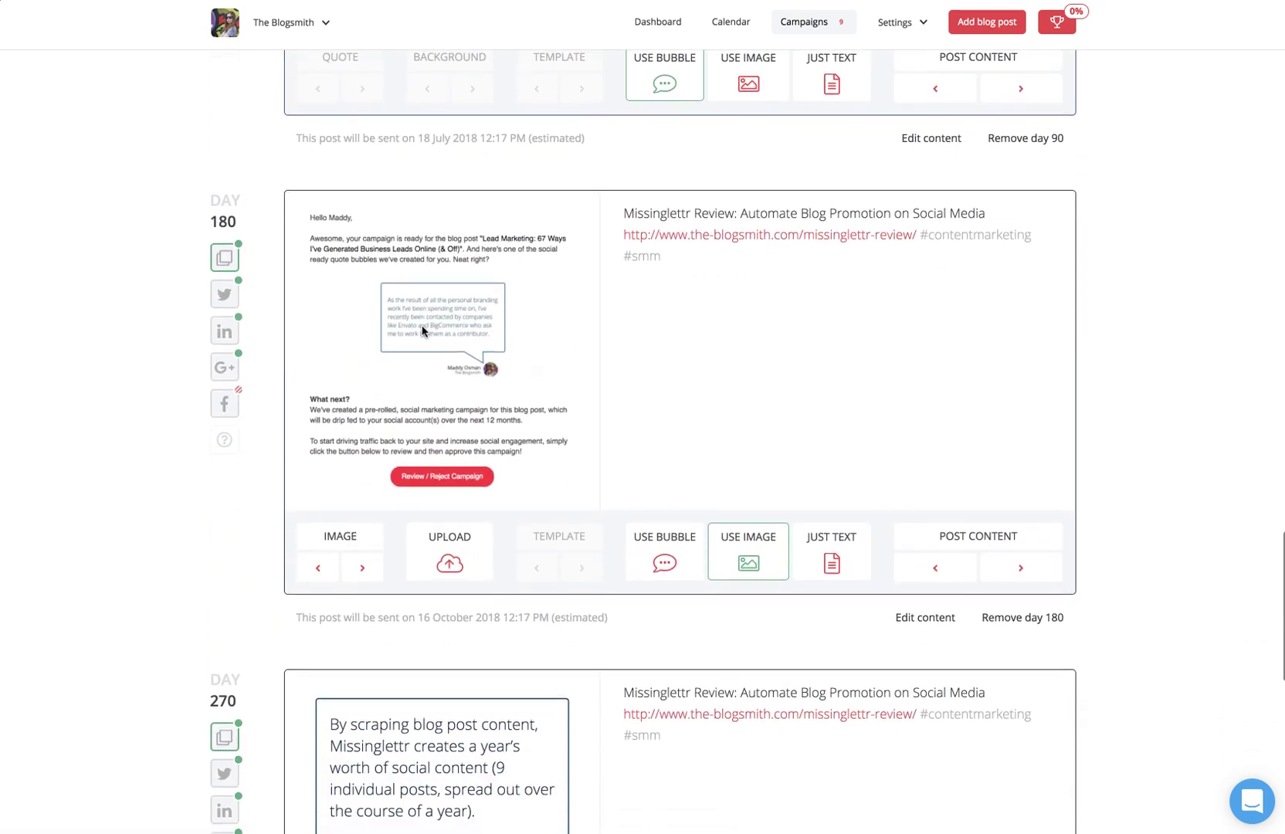
pyautogui.click(363, 485)
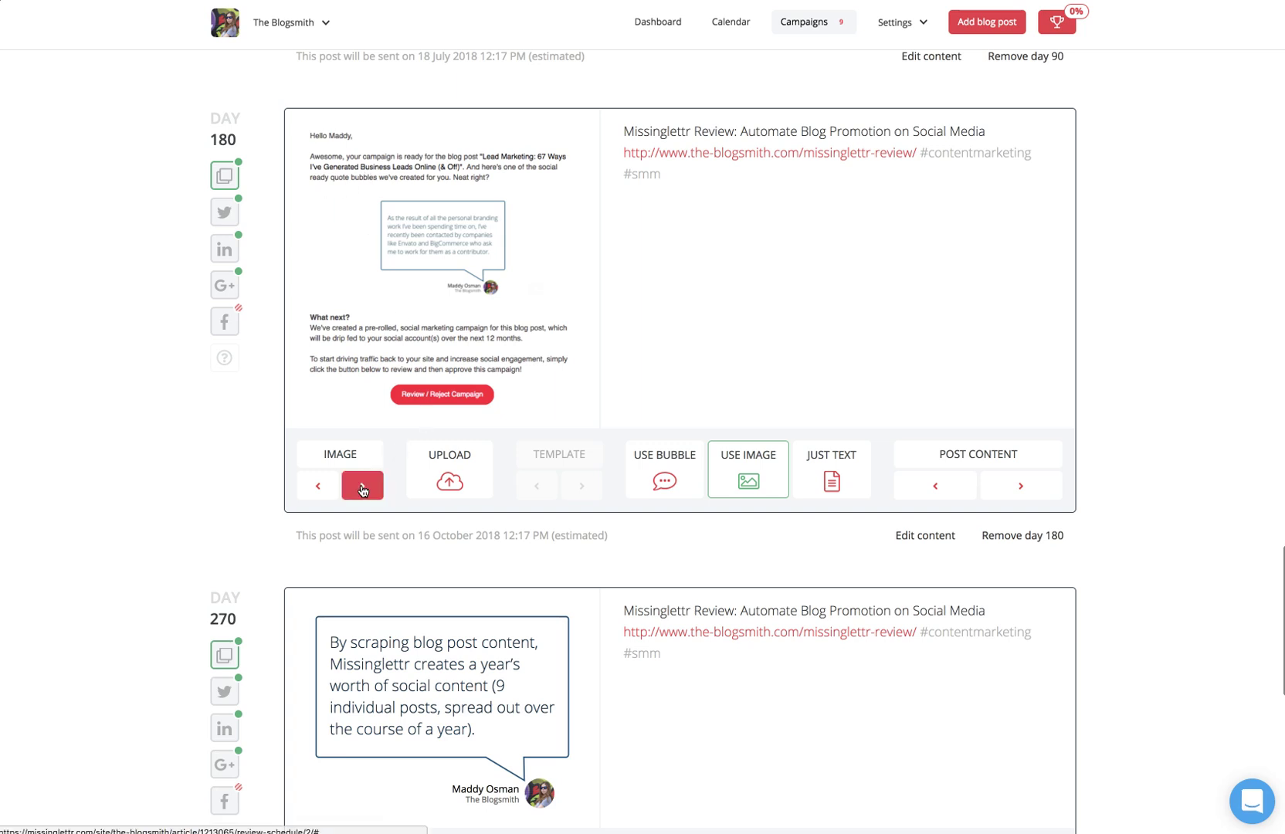
pyautogui.click(366, 355)
pyautogui.click(362, 262)
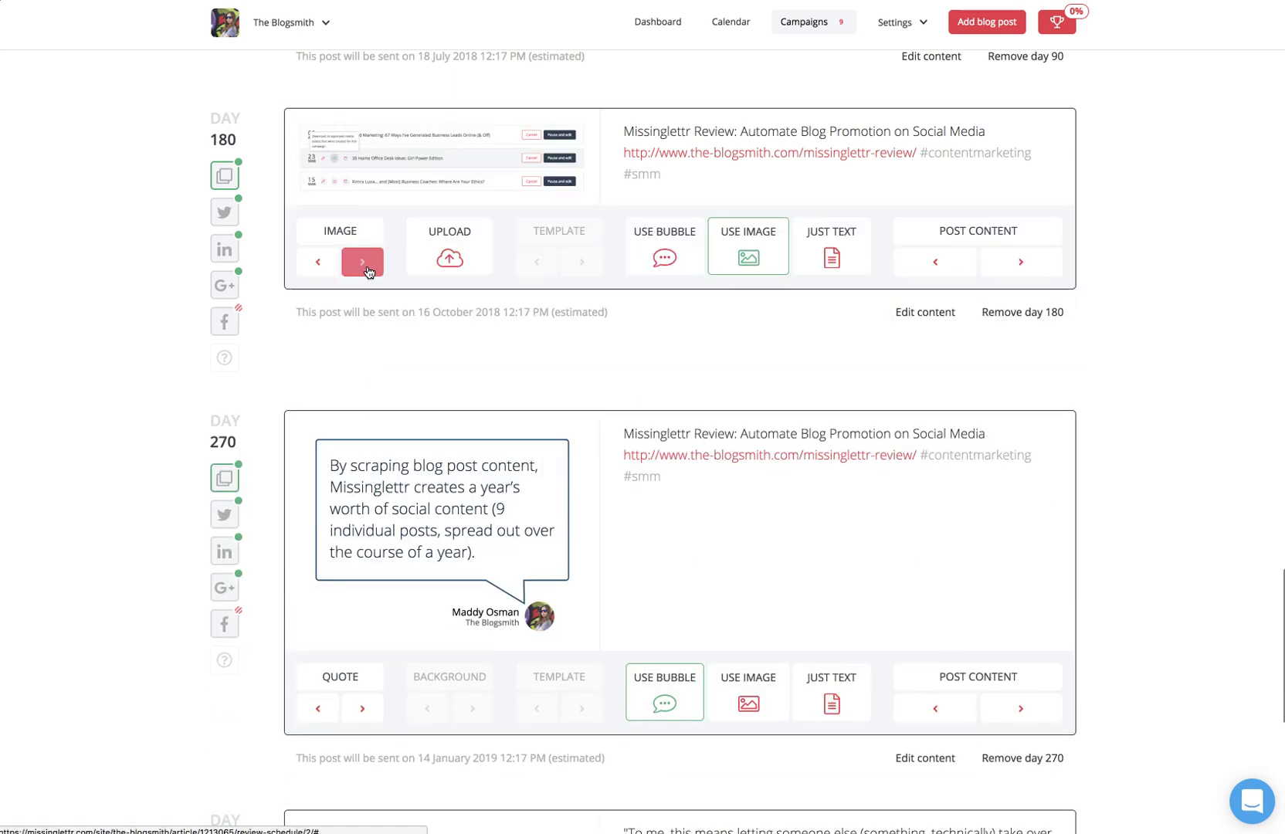
pyautogui.click(366, 317)
pyautogui.click(362, 363)
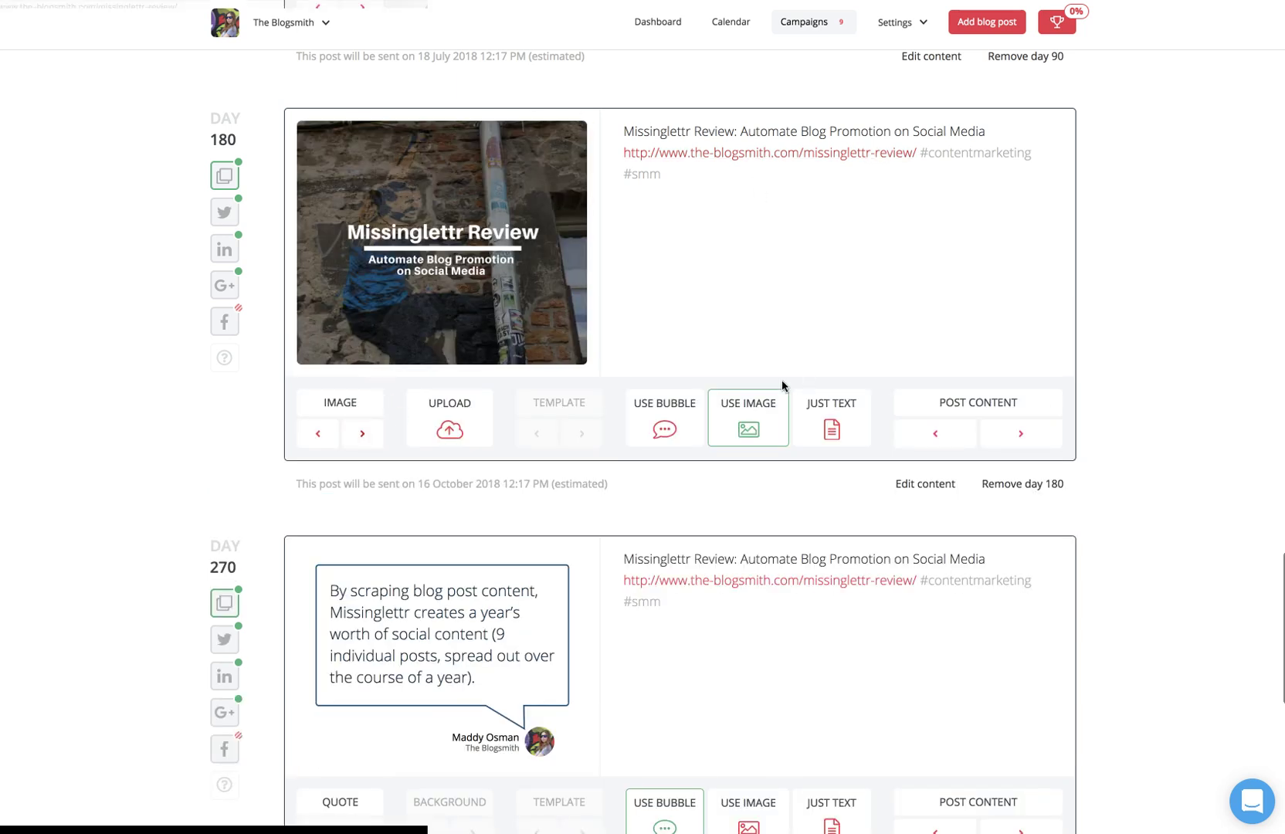
# - Cycle the day 180 post's content to the quote beginning "Missinglettr generates 9 pieces of social content"
pyautogui.click(935, 433)
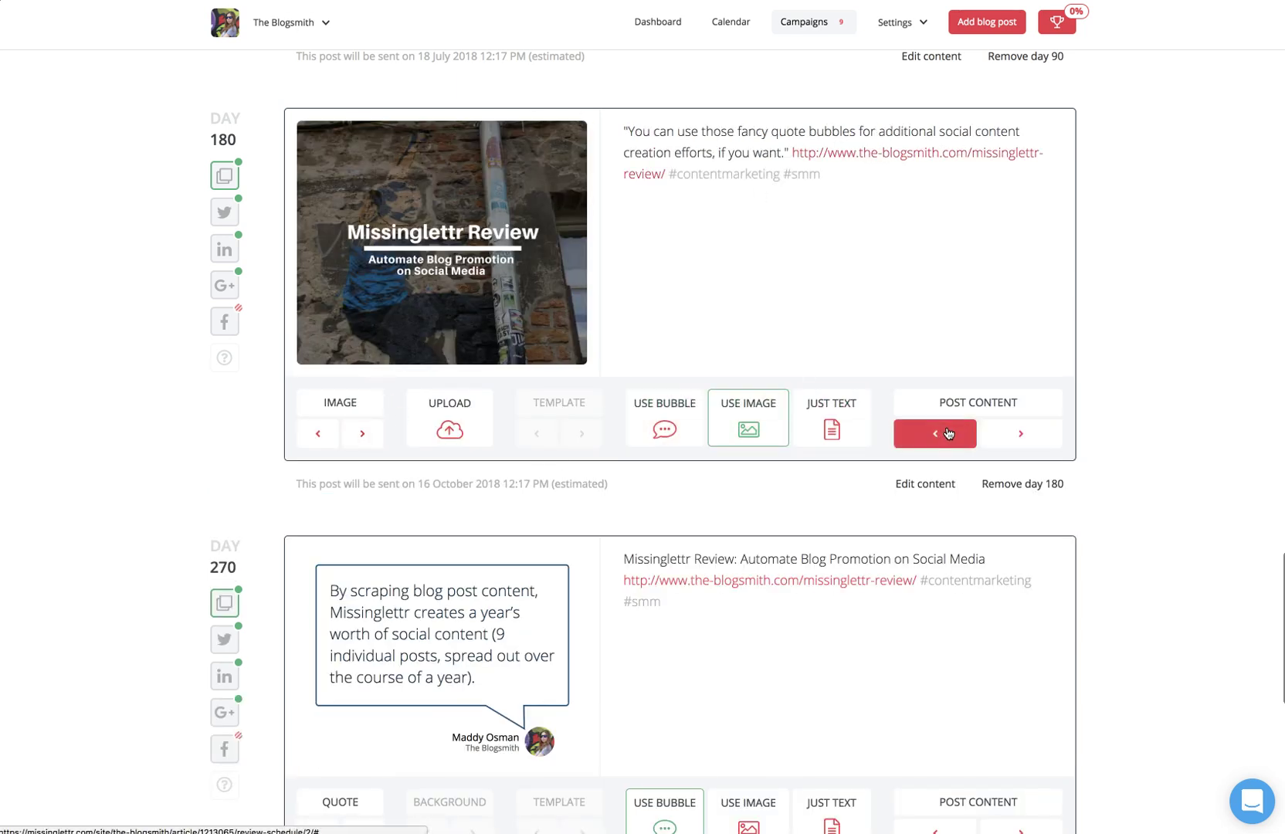
pyautogui.click(948, 433)
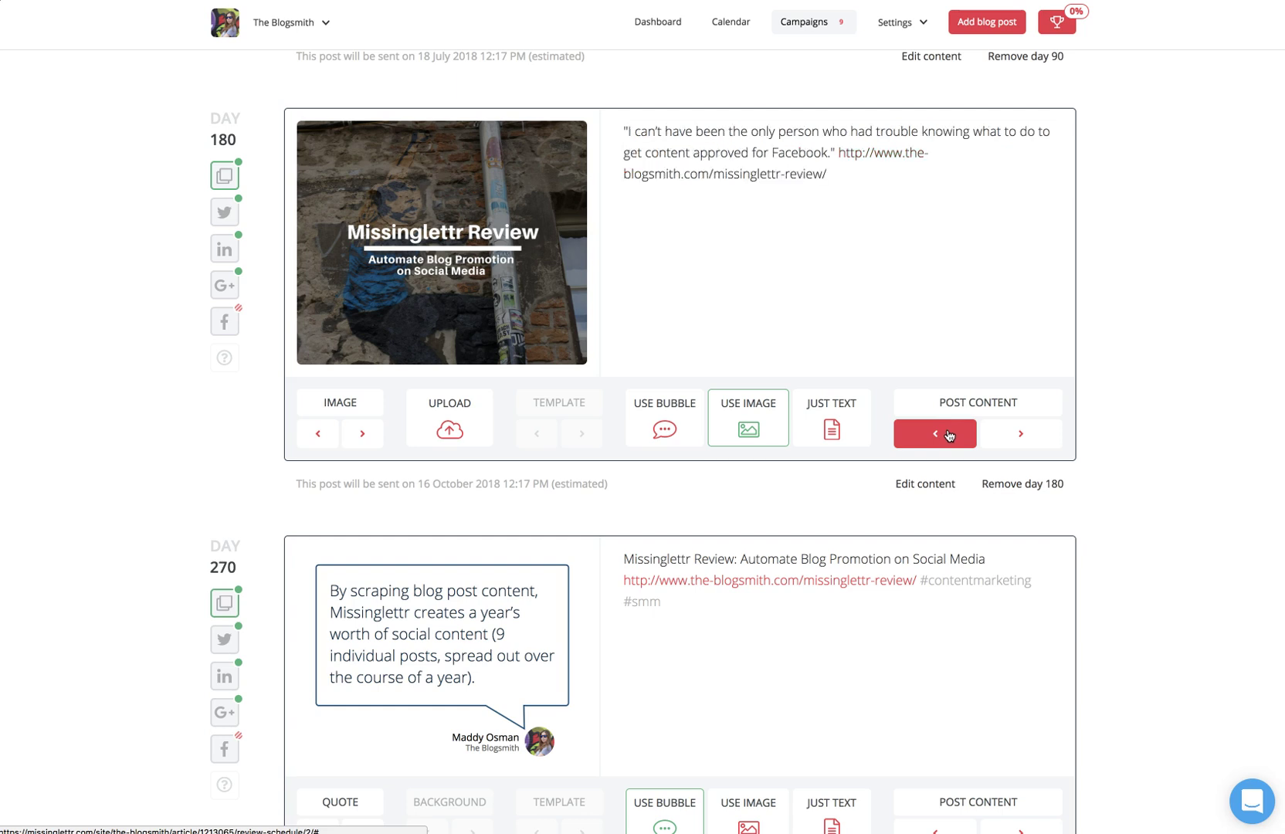
pyautogui.click(948, 433)
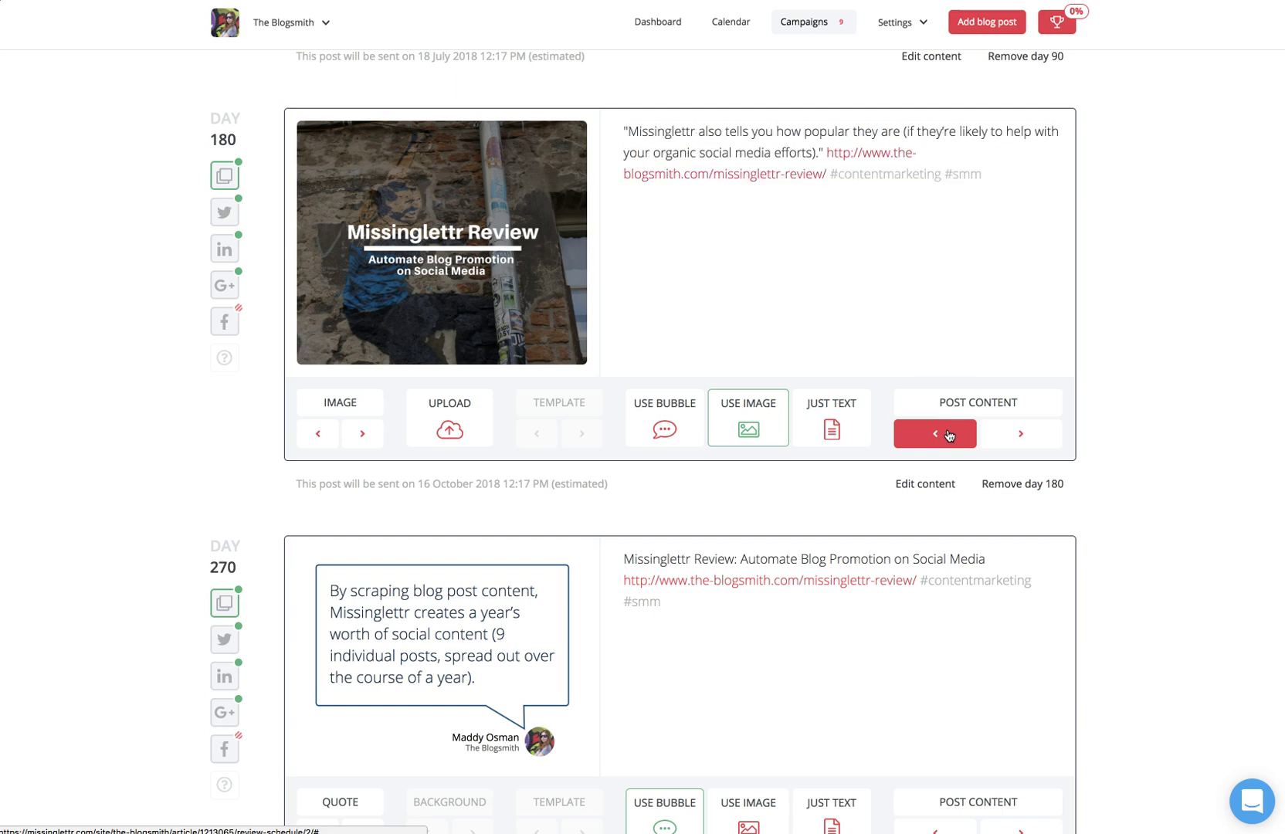
pyautogui.click(948, 434)
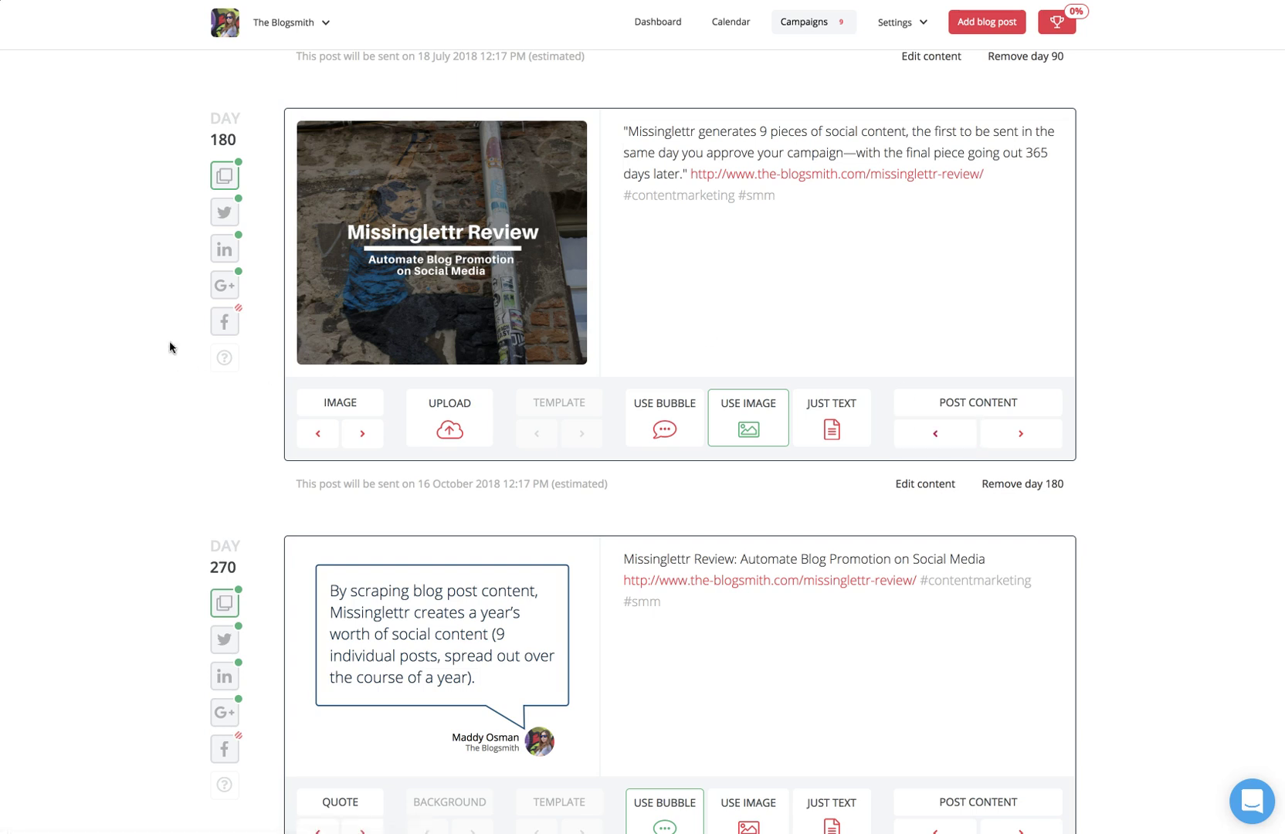
# - Fill the day 180 Facebook post with a copy of its suggested content and save it
pyautogui.click(224, 321)
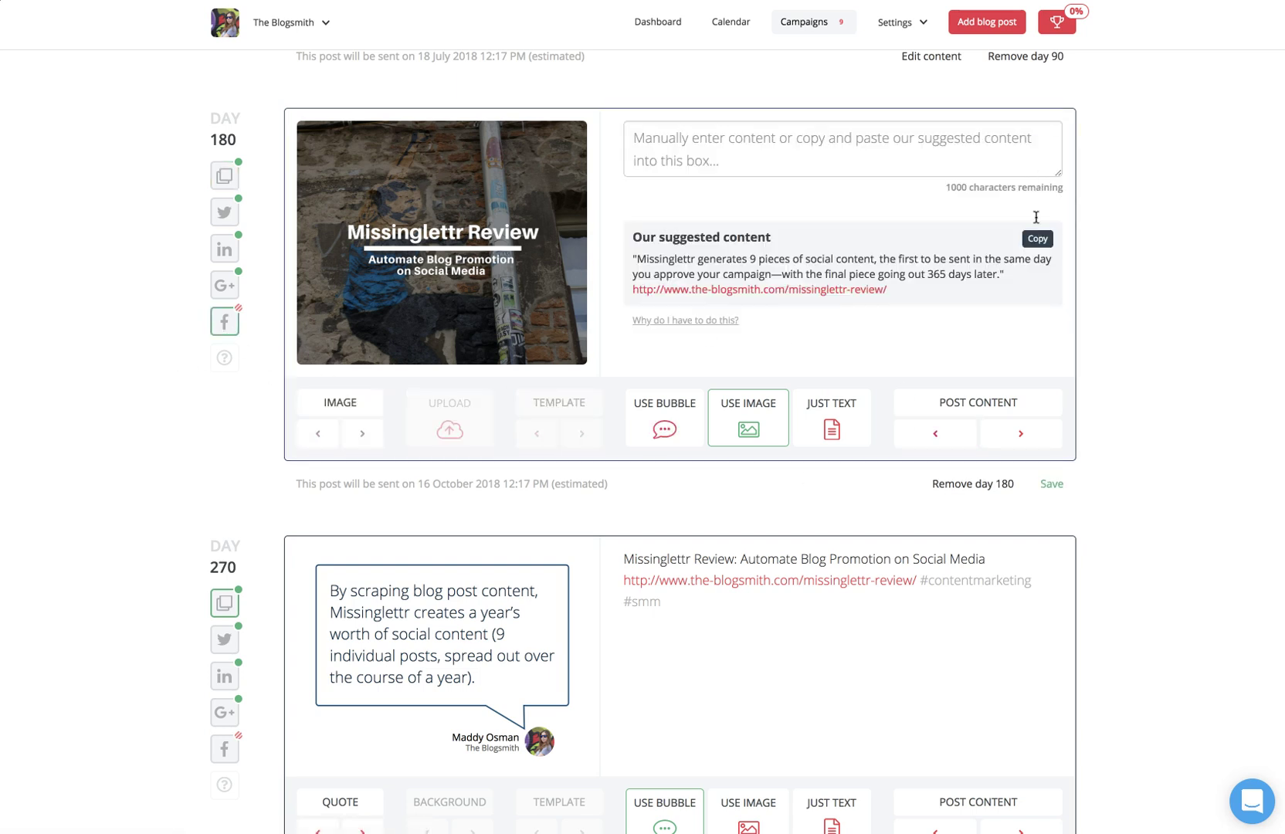
pyautogui.click(1038, 239)
pyautogui.hotkey('ctrl', 'v')
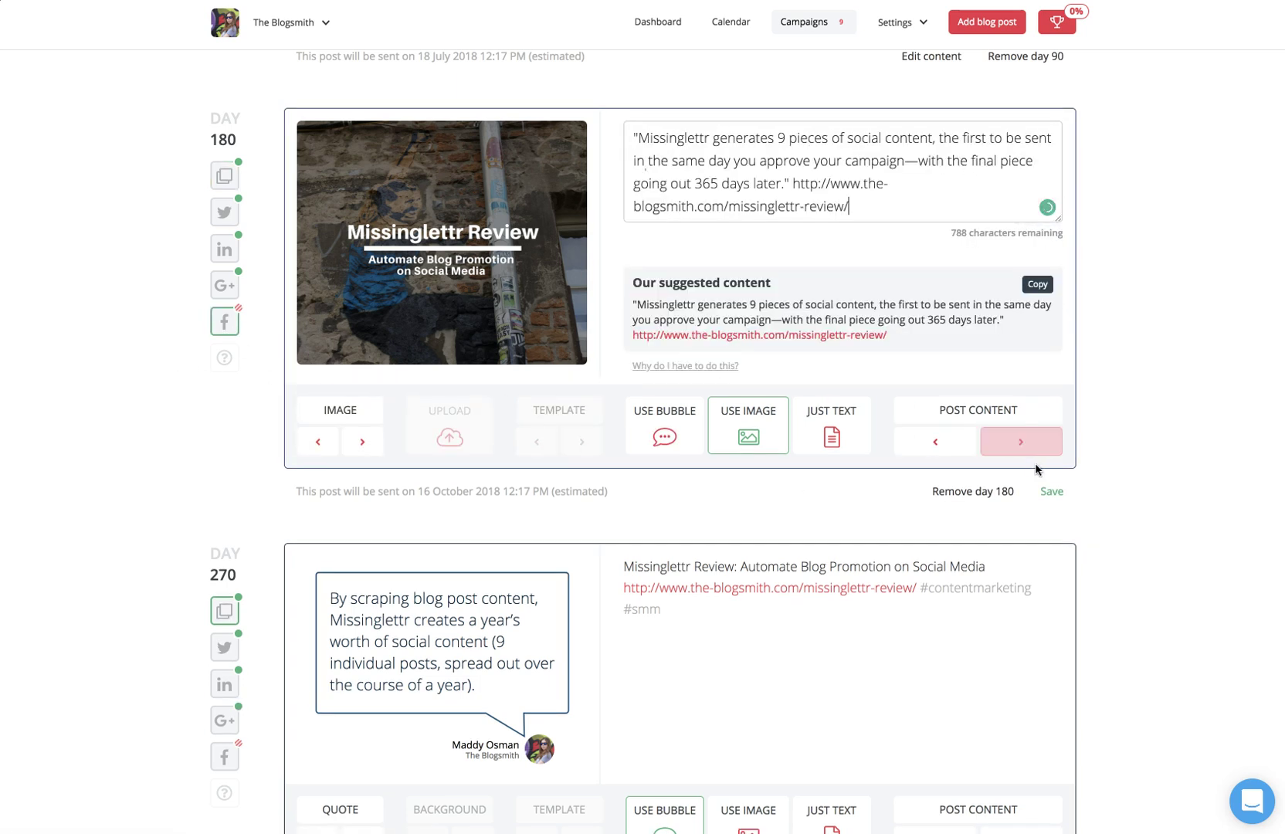
pyautogui.click(1050, 491)
# - Fill the day 270 Facebook post with a copy of its suggested content and save it
pyautogui.scroll(-5, 881, 437)
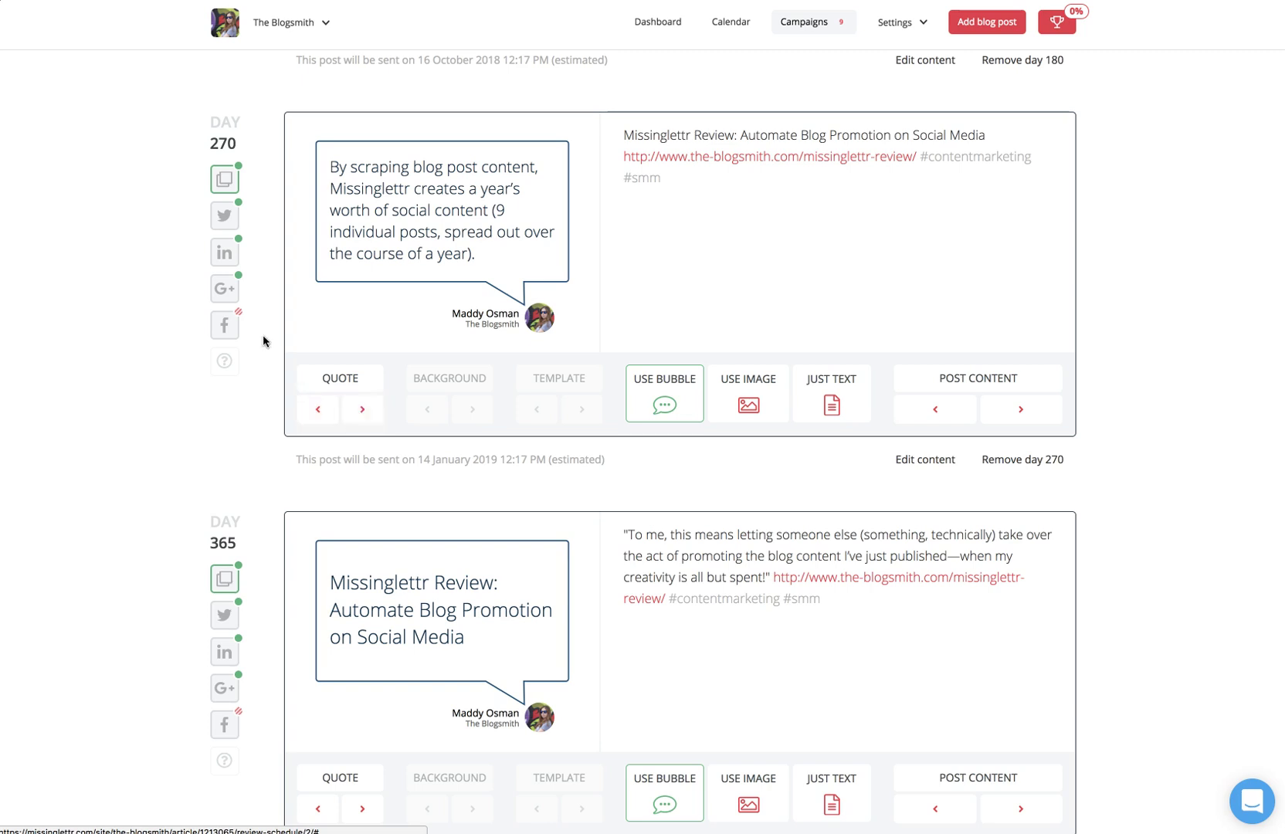
pyautogui.click(224, 325)
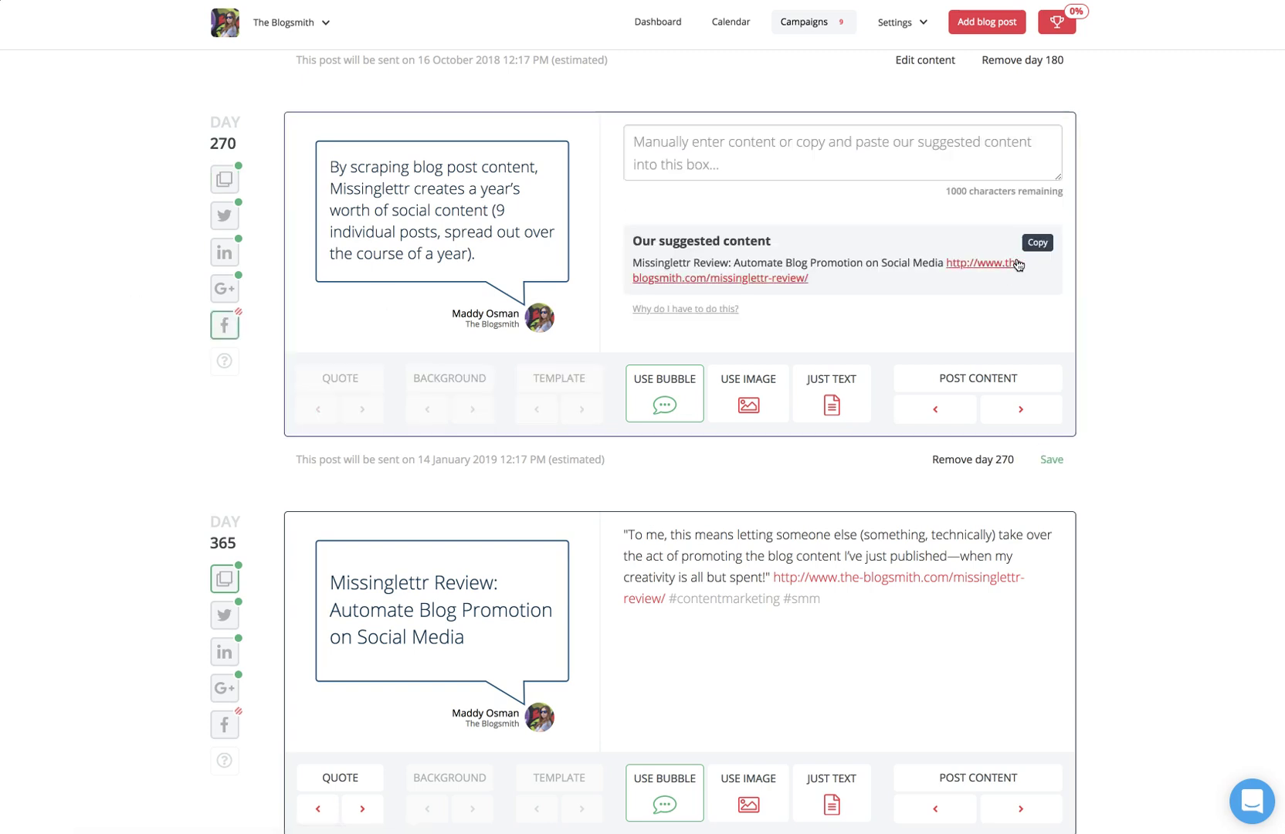
pyautogui.click(1033, 244)
pyautogui.click(847, 144)
pyautogui.hotkey('ctrl', 'v')
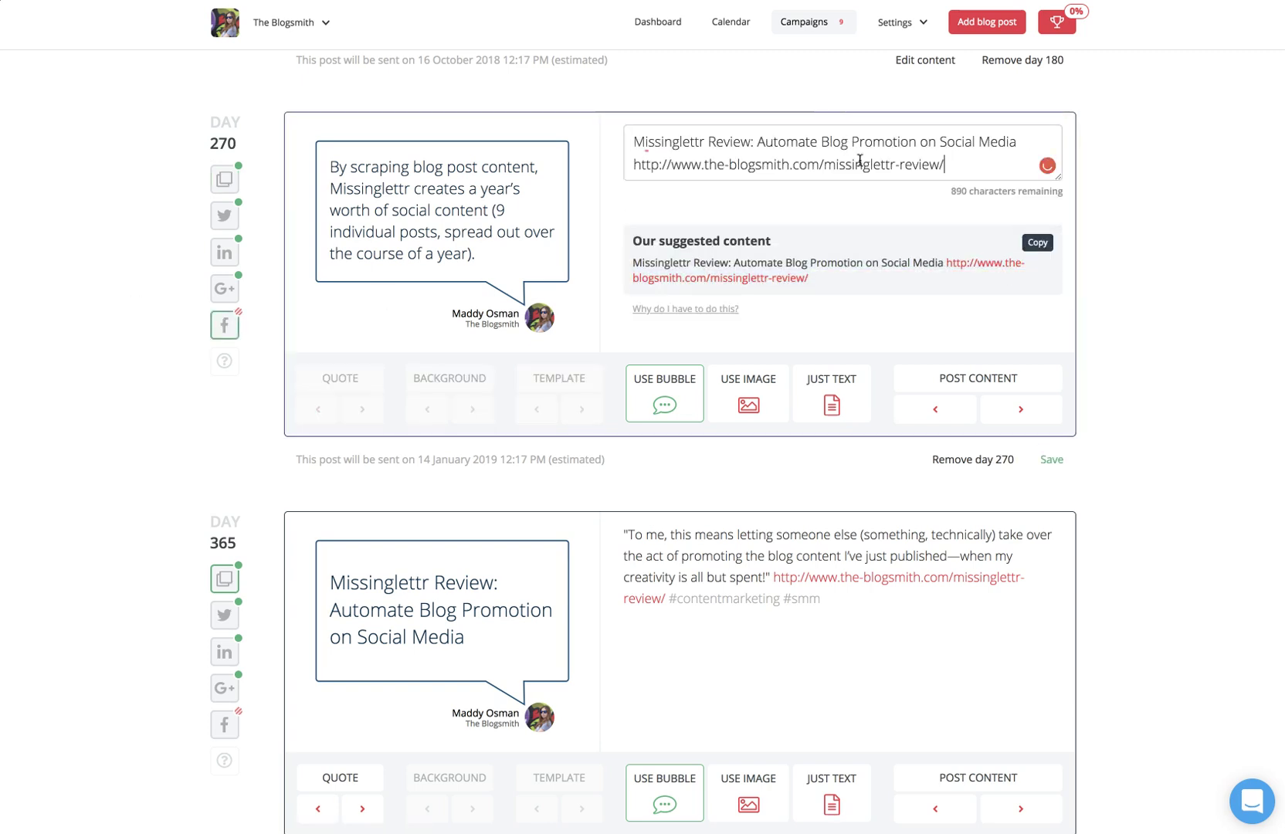
pyautogui.click(735, 541)
# - Paste the suggested content into the day 365 Facebook post and try to continue to the final step without saving it
pyautogui.scroll(-3, 730, 536)
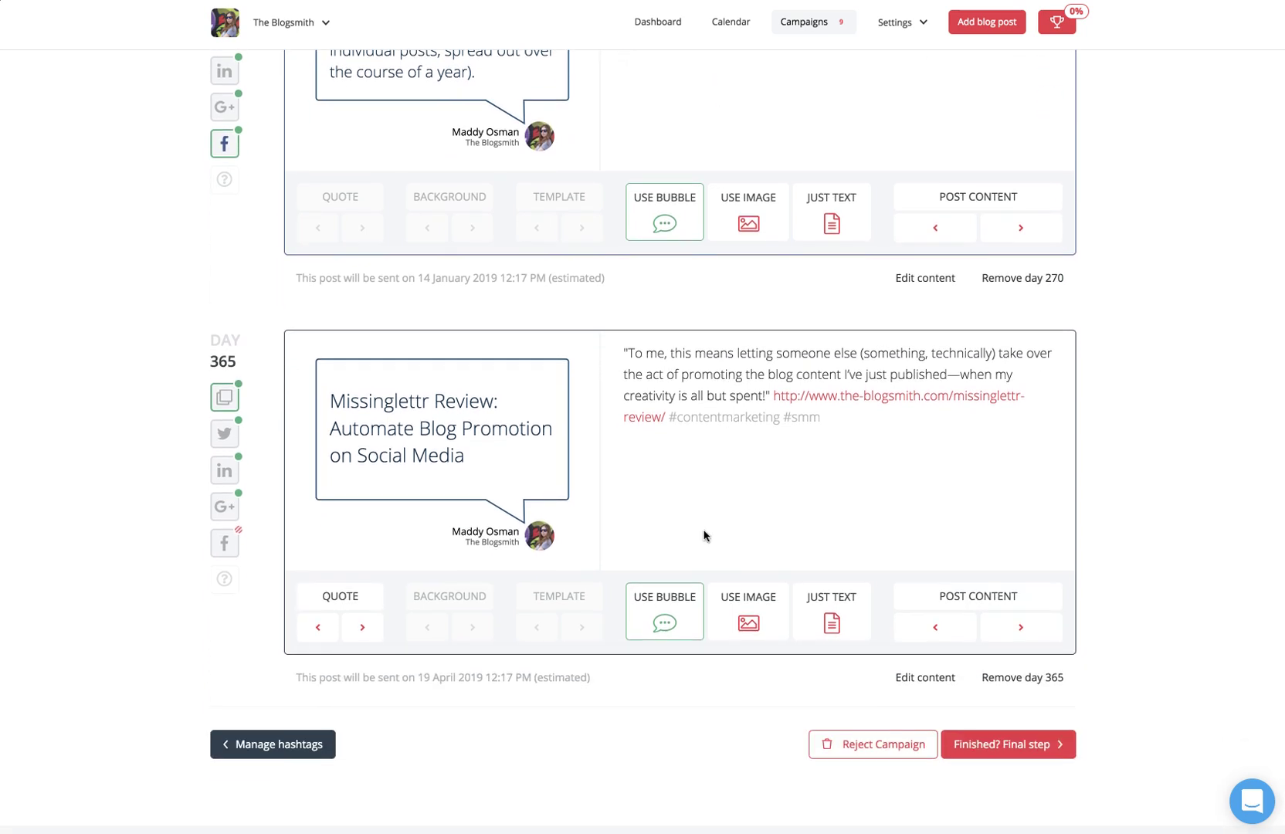
pyautogui.click(225, 543)
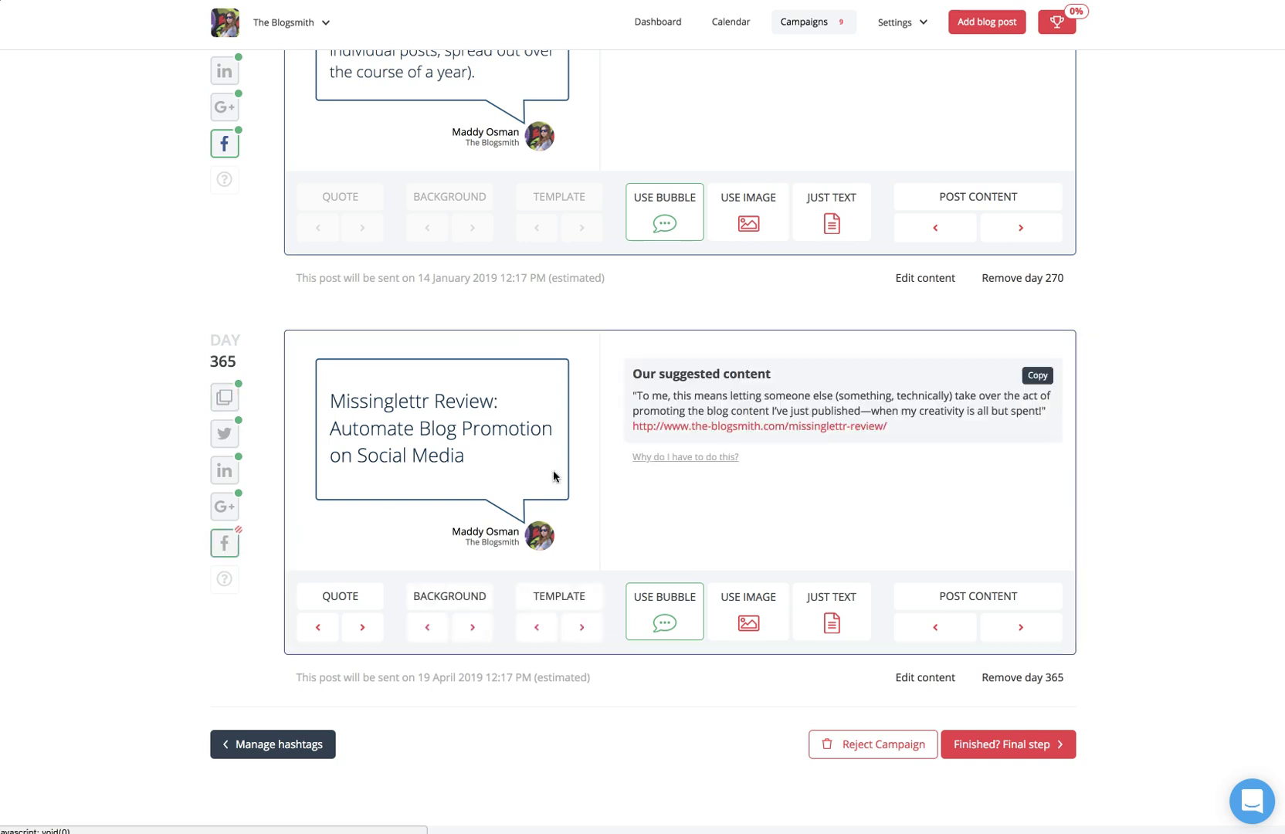
pyautogui.click(1035, 458)
pyautogui.click(958, 373)
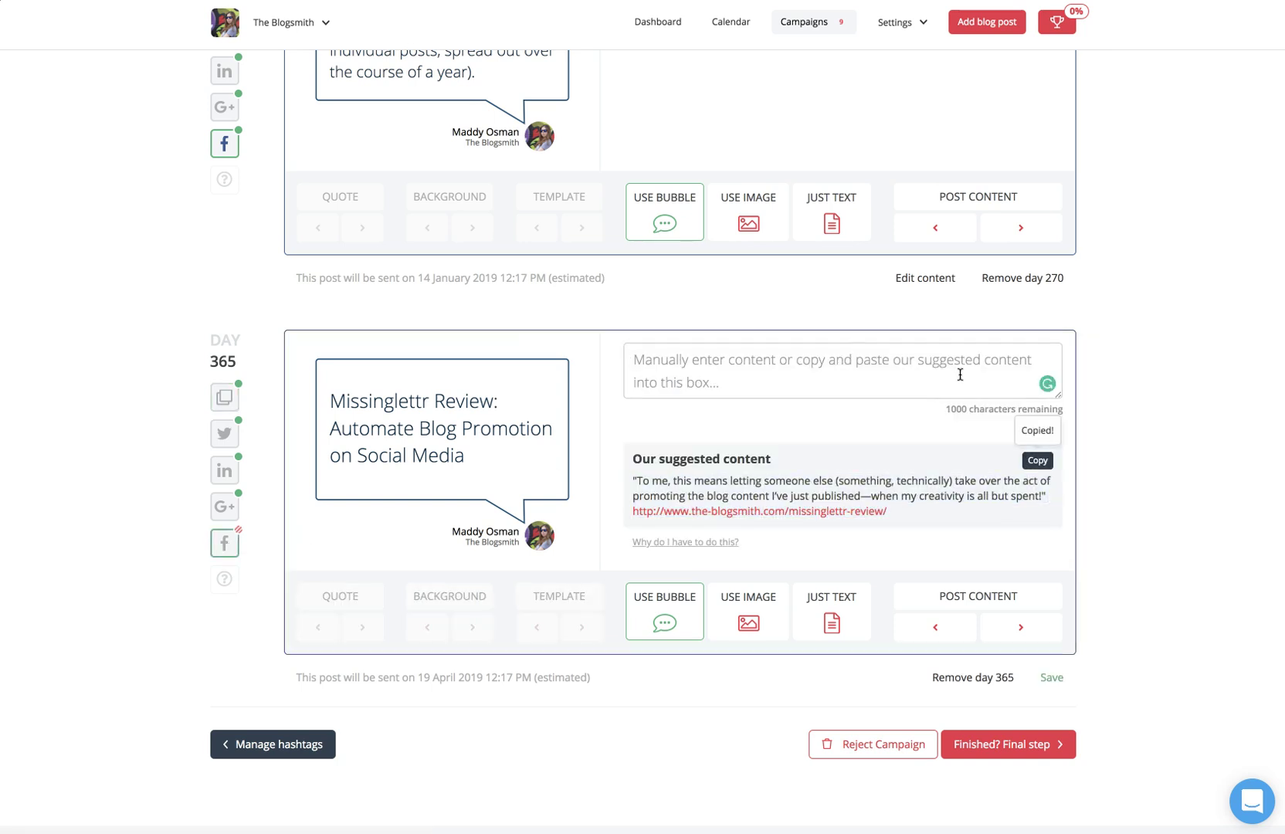
pyautogui.press('super+v')
pyautogui.scroll(-2, 1144, 462)
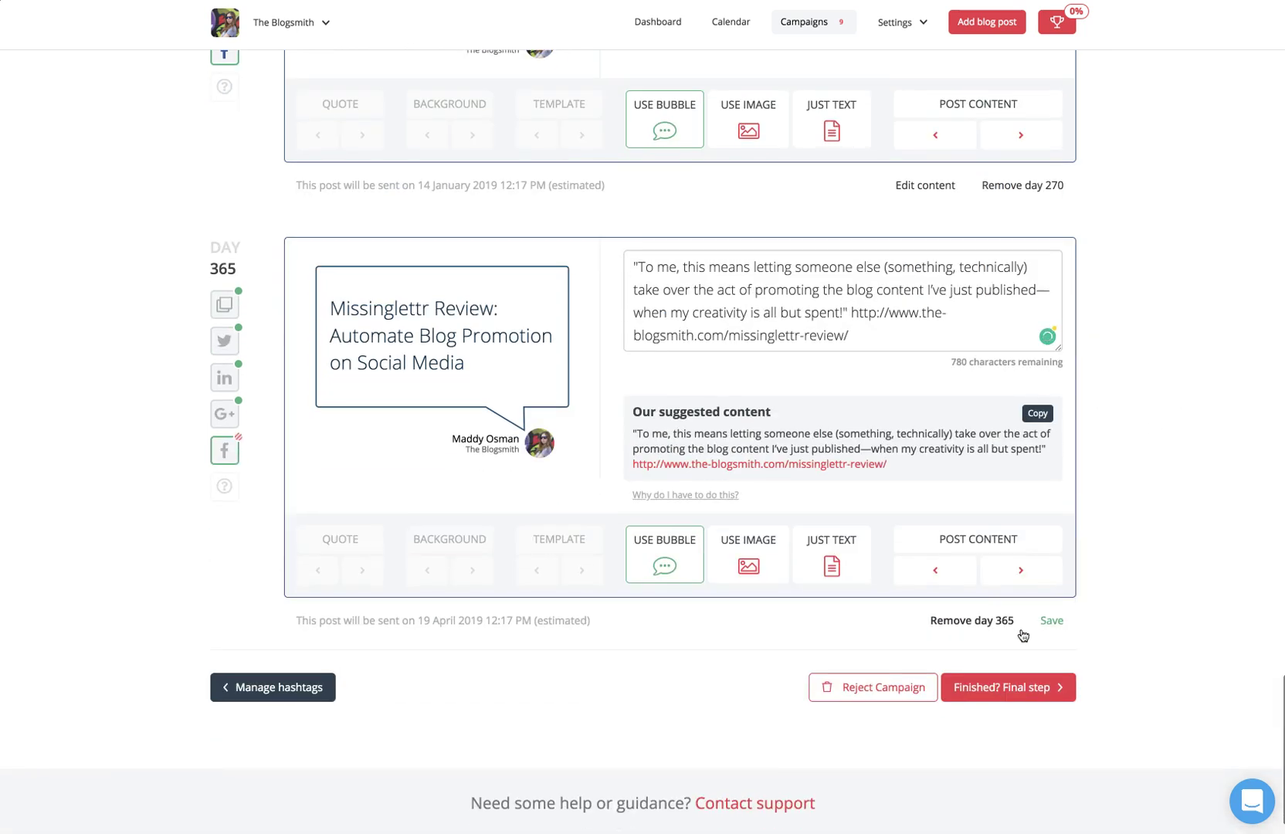
pyautogui.click(1056, 686)
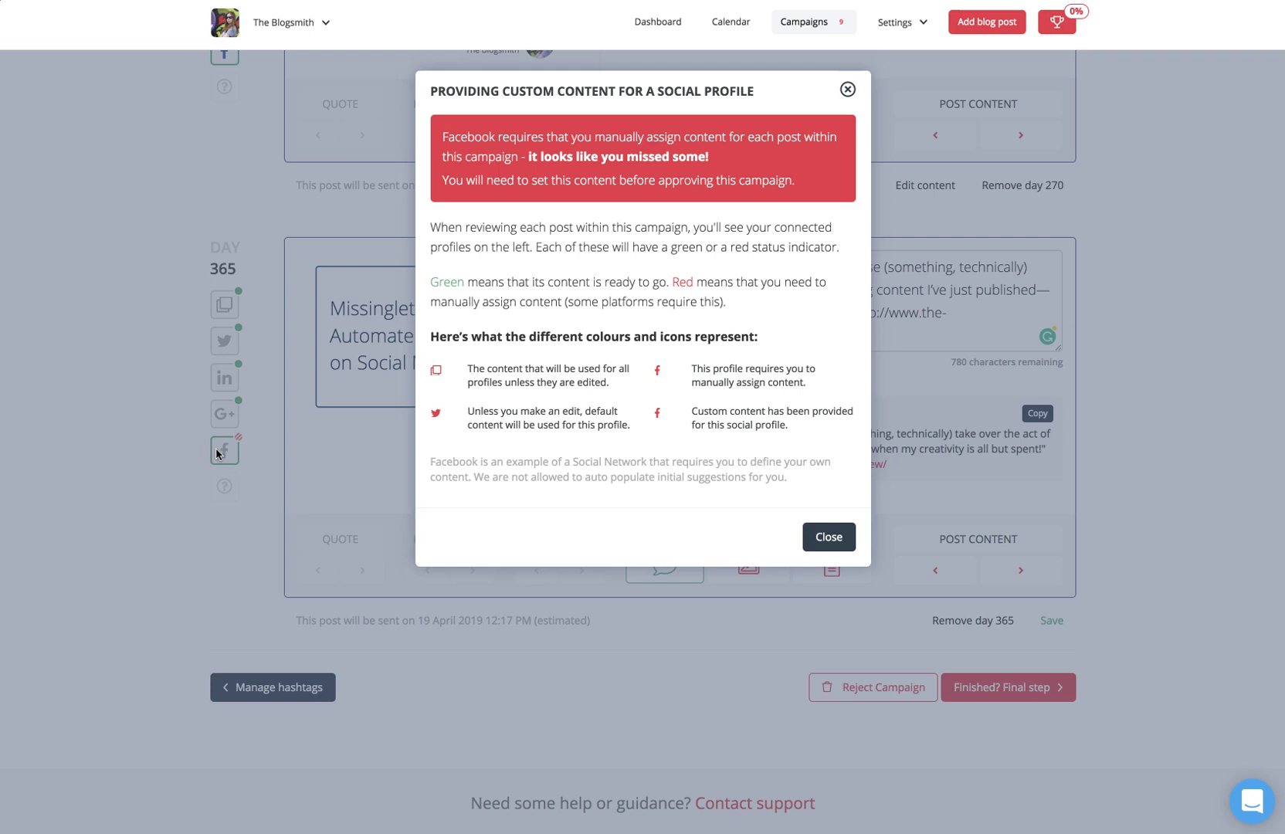
pyautogui.click(848, 90)
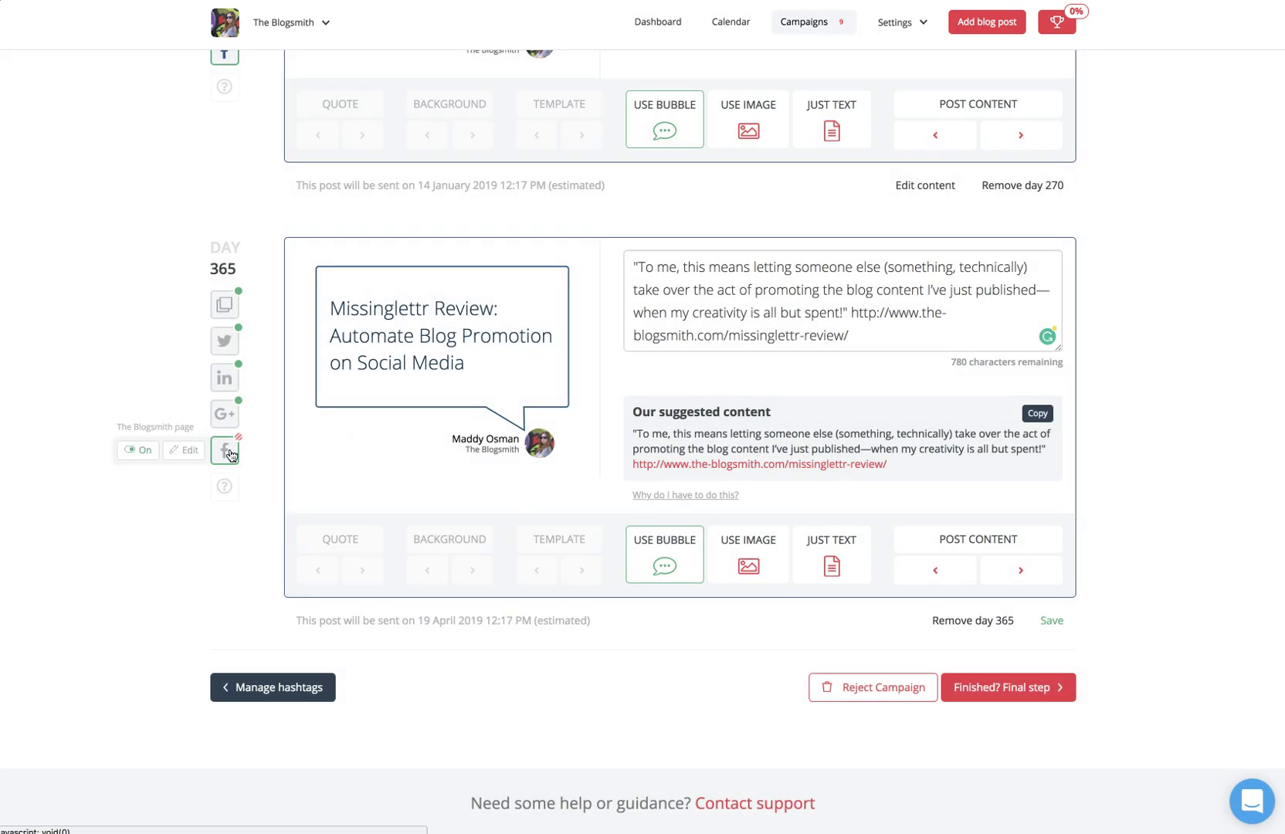
# - Reopen the day 365 Facebook post, fill it with a copy of its suggested content and save it
pyautogui.click(224, 450)
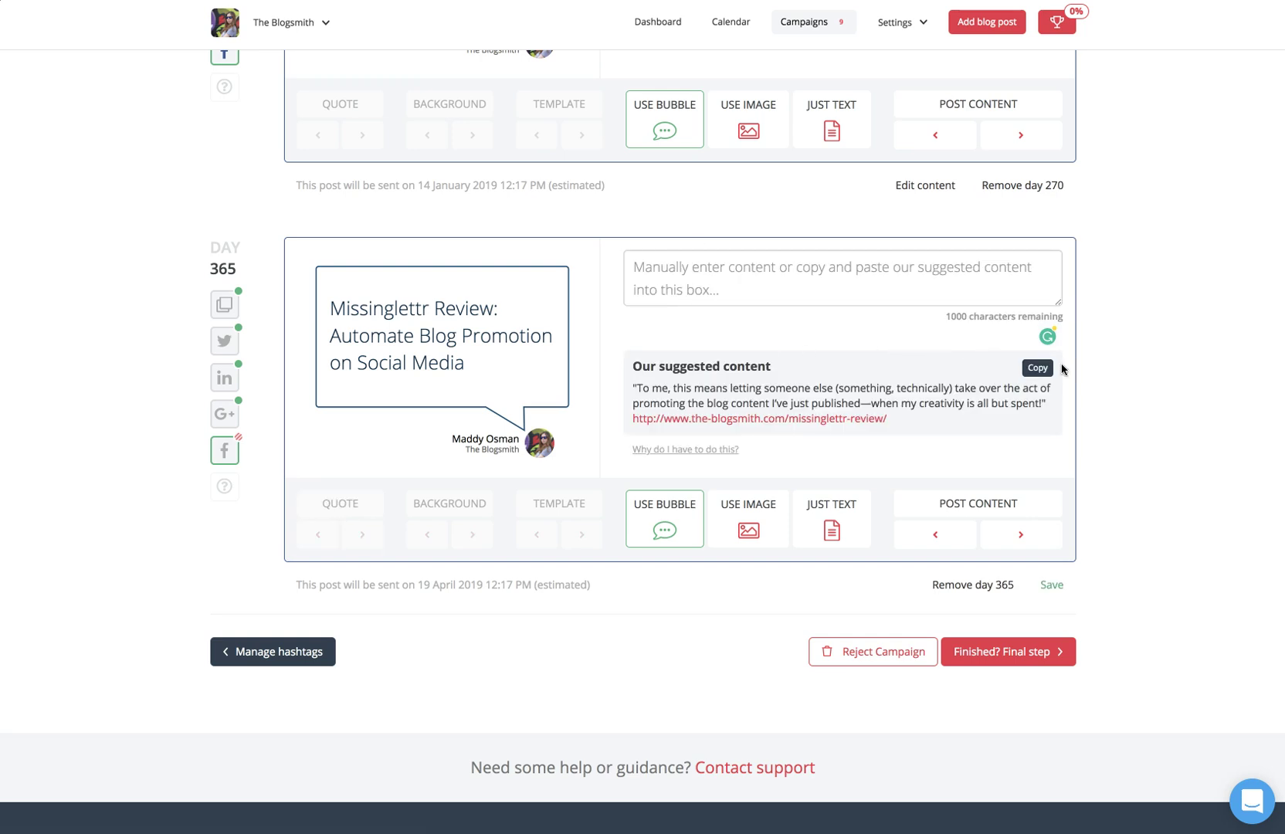
pyautogui.click(1038, 369)
pyautogui.click(912, 284)
pyautogui.hotkey('ctrl', 'v')
pyautogui.click(1060, 617)
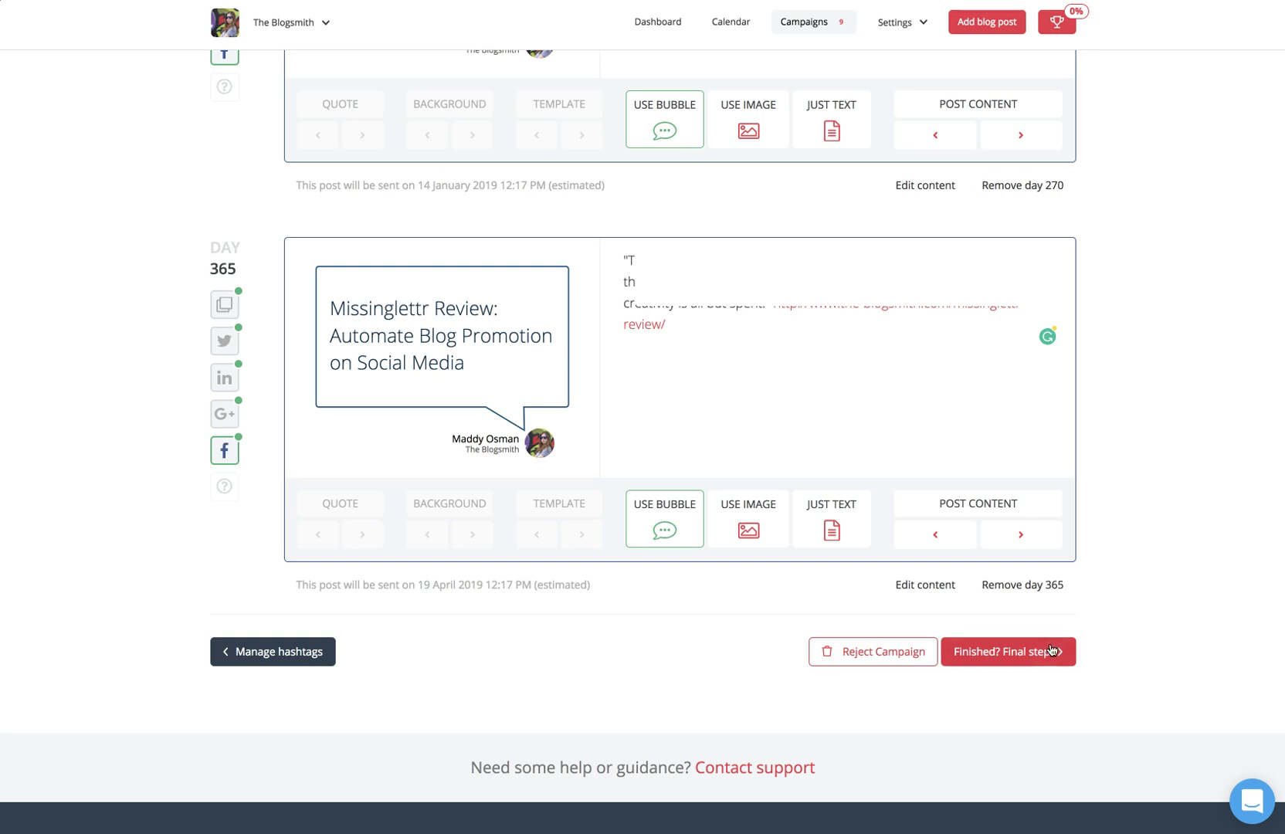
# - Check back over the scheduled posts and their Facebook versions, and proceed to the campaign's final approval step
pyautogui.scroll(15, 1124, 645)
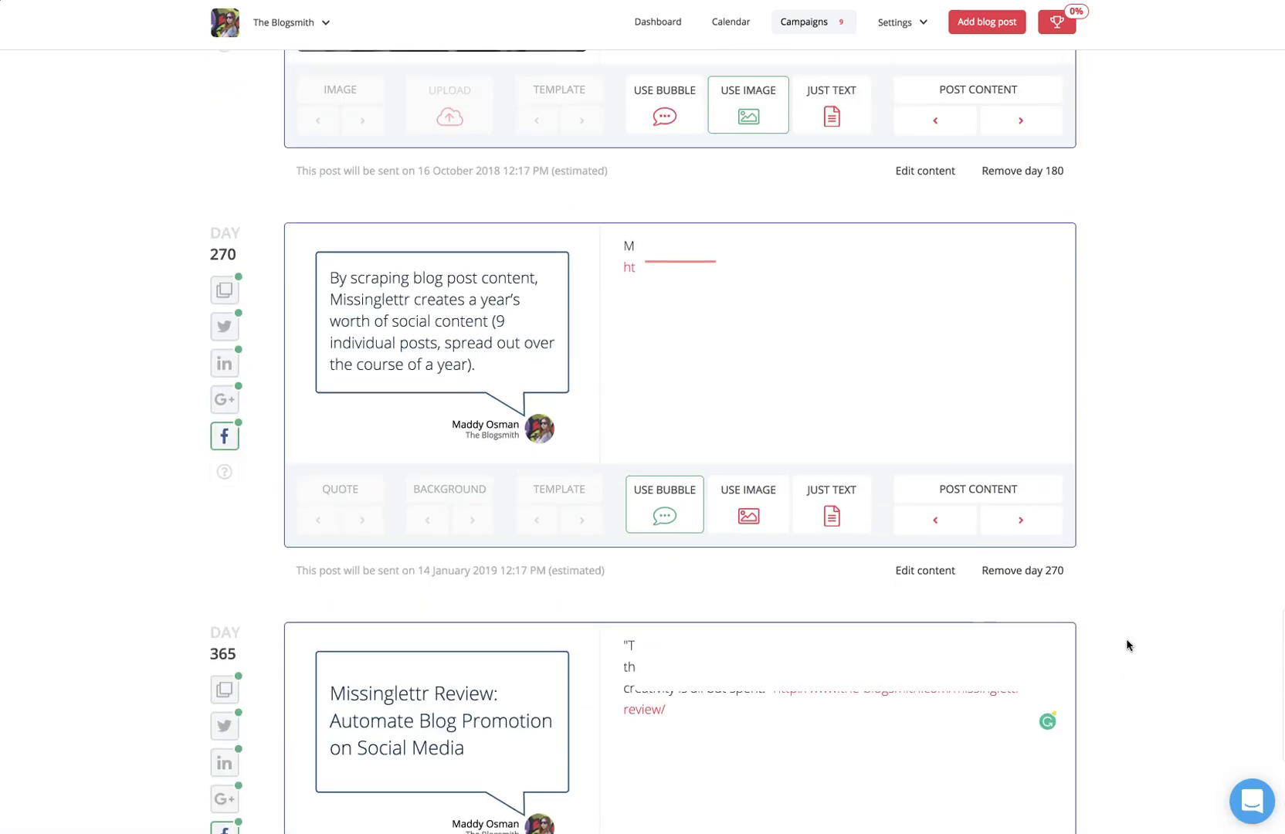
pyautogui.scroll(4, 1127, 646)
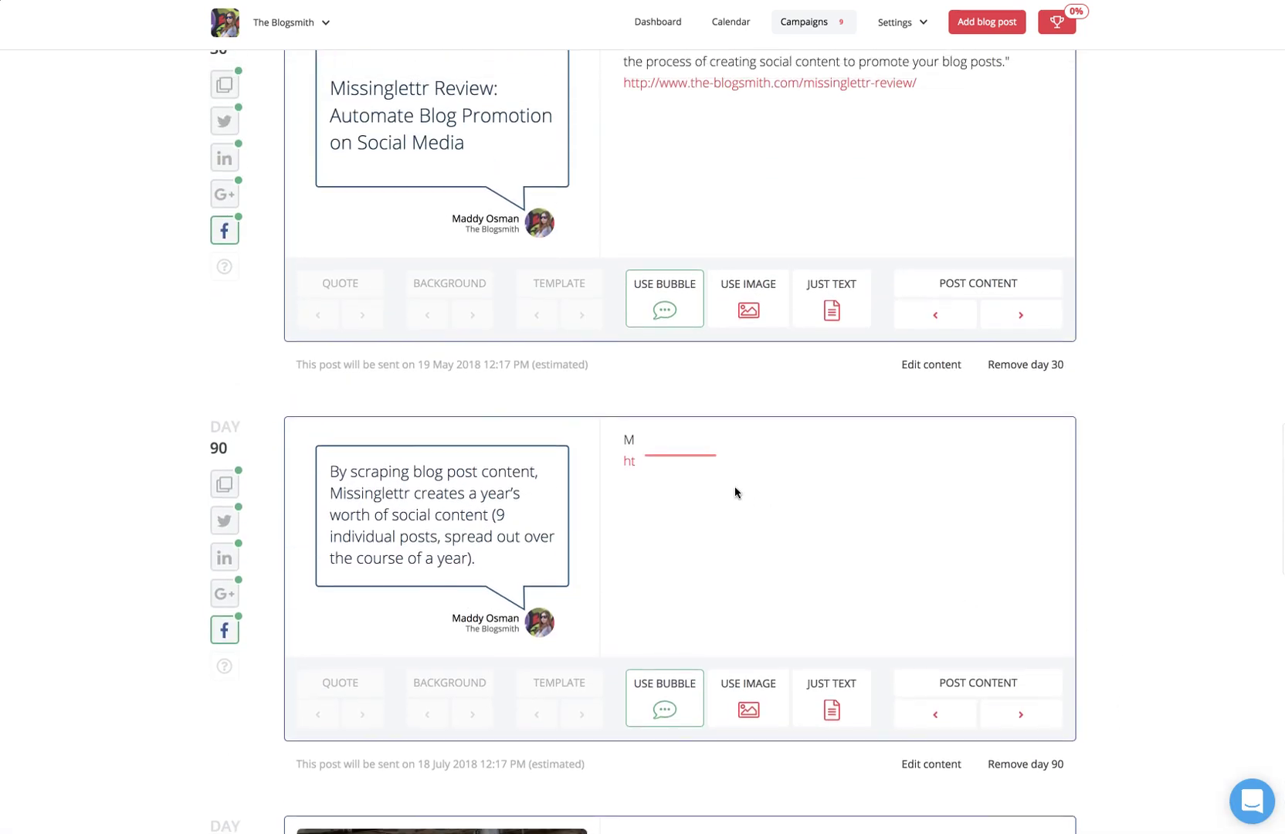
pyautogui.scroll(1, 680, 464)
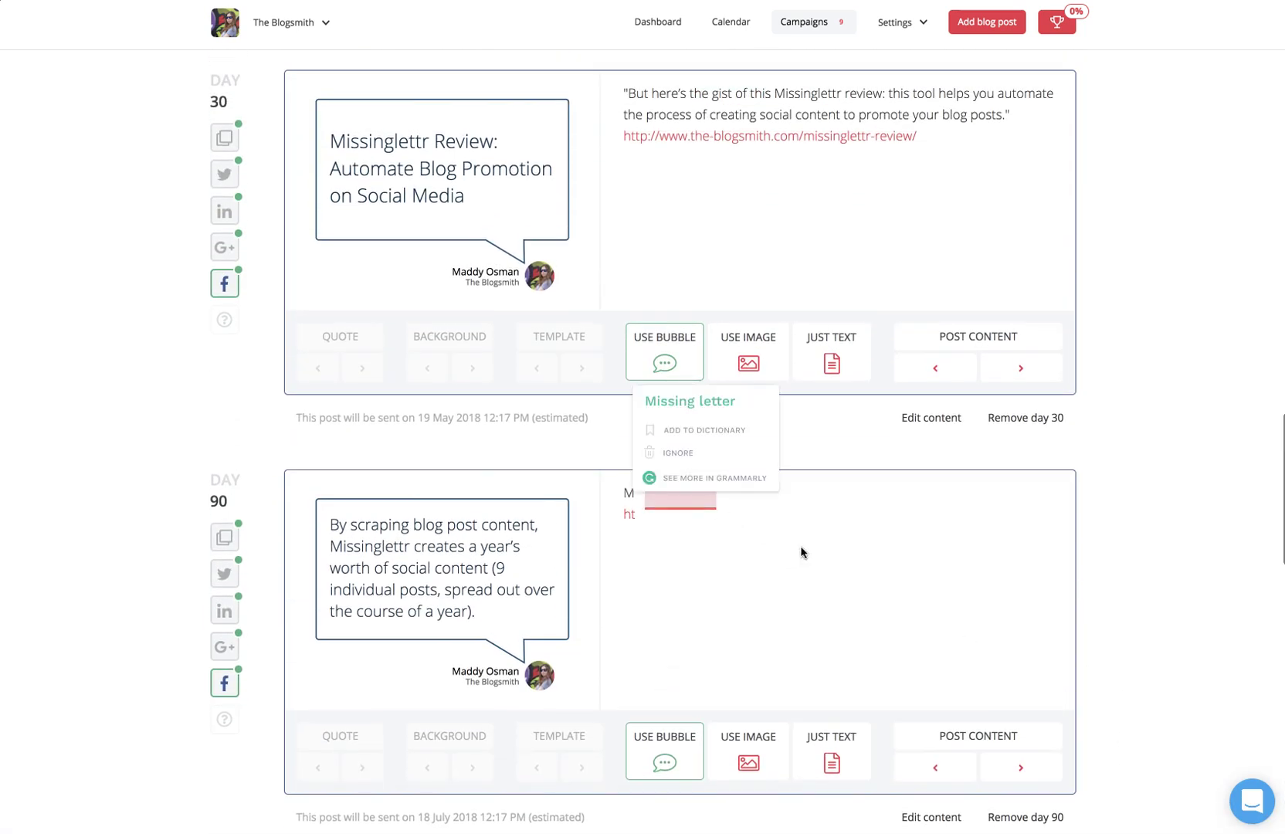
pyautogui.scroll(5, 799, 553)
pyautogui.scroll(20, 802, 549)
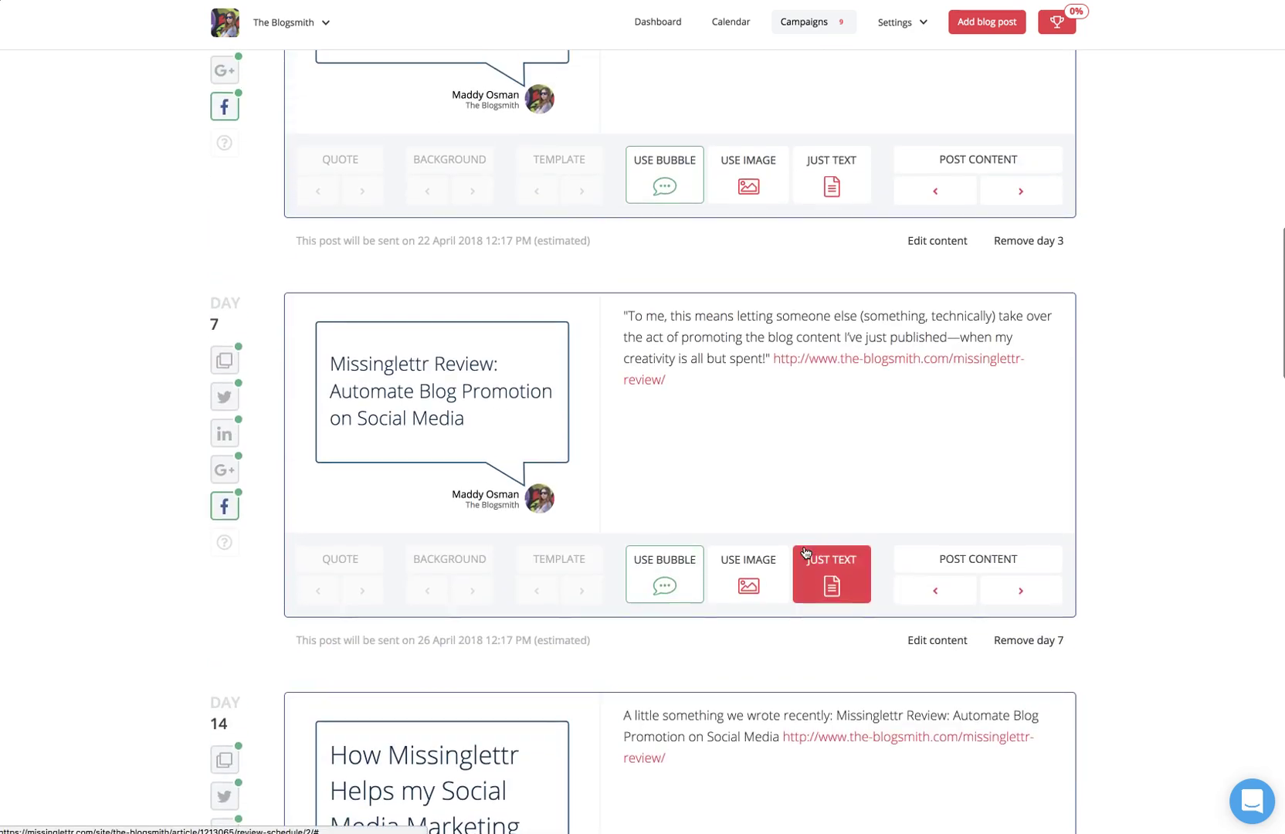
pyautogui.scroll(10, 810, 548)
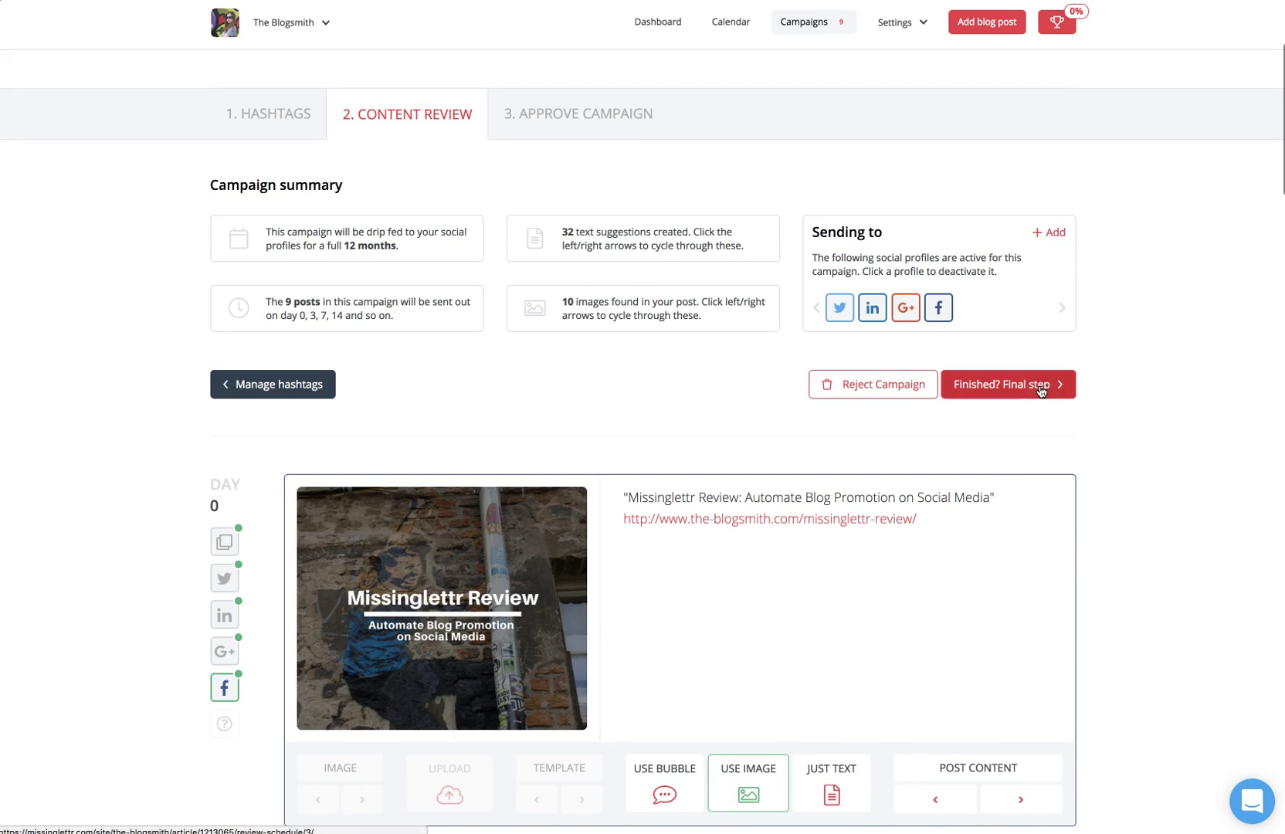
pyautogui.click(1041, 390)
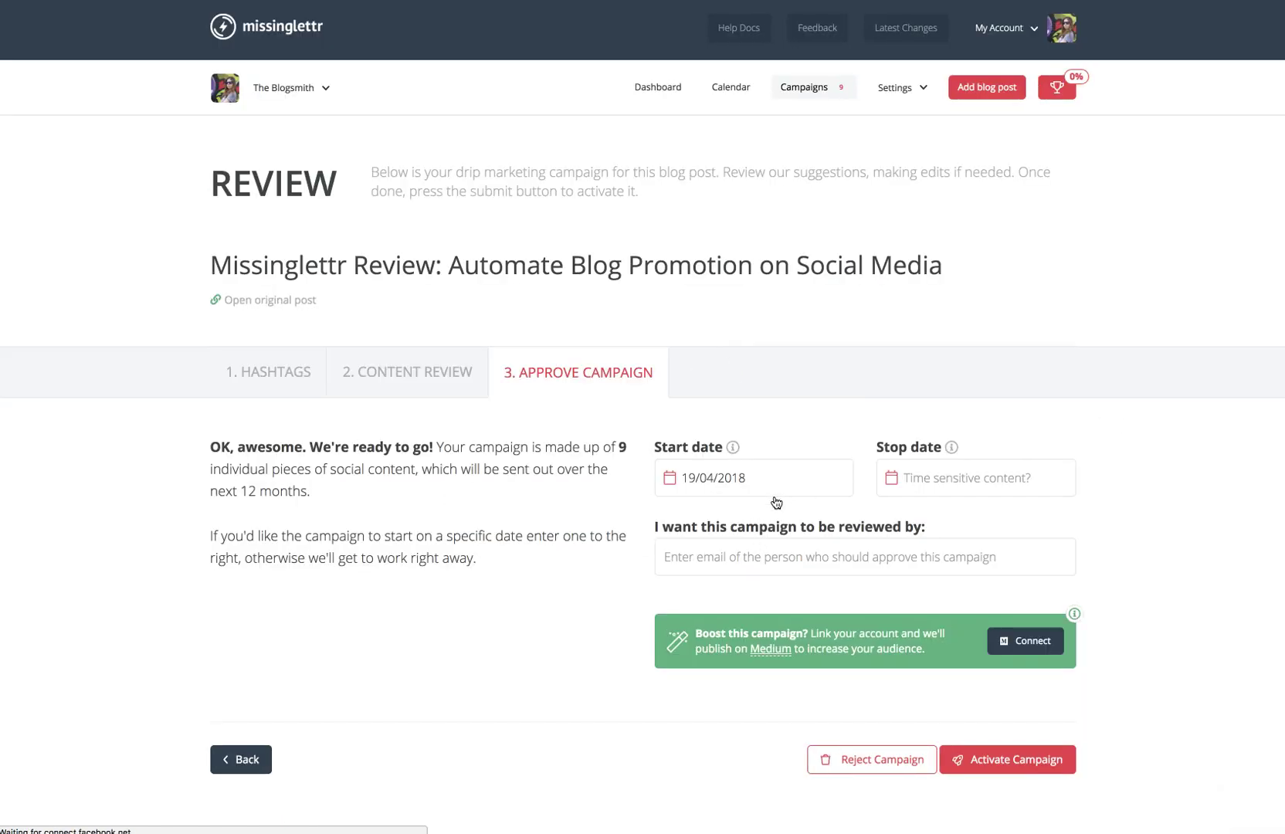
# - Activate the Missinglettr Review campaign without assigning a reviewer
pyautogui.click(889, 544)
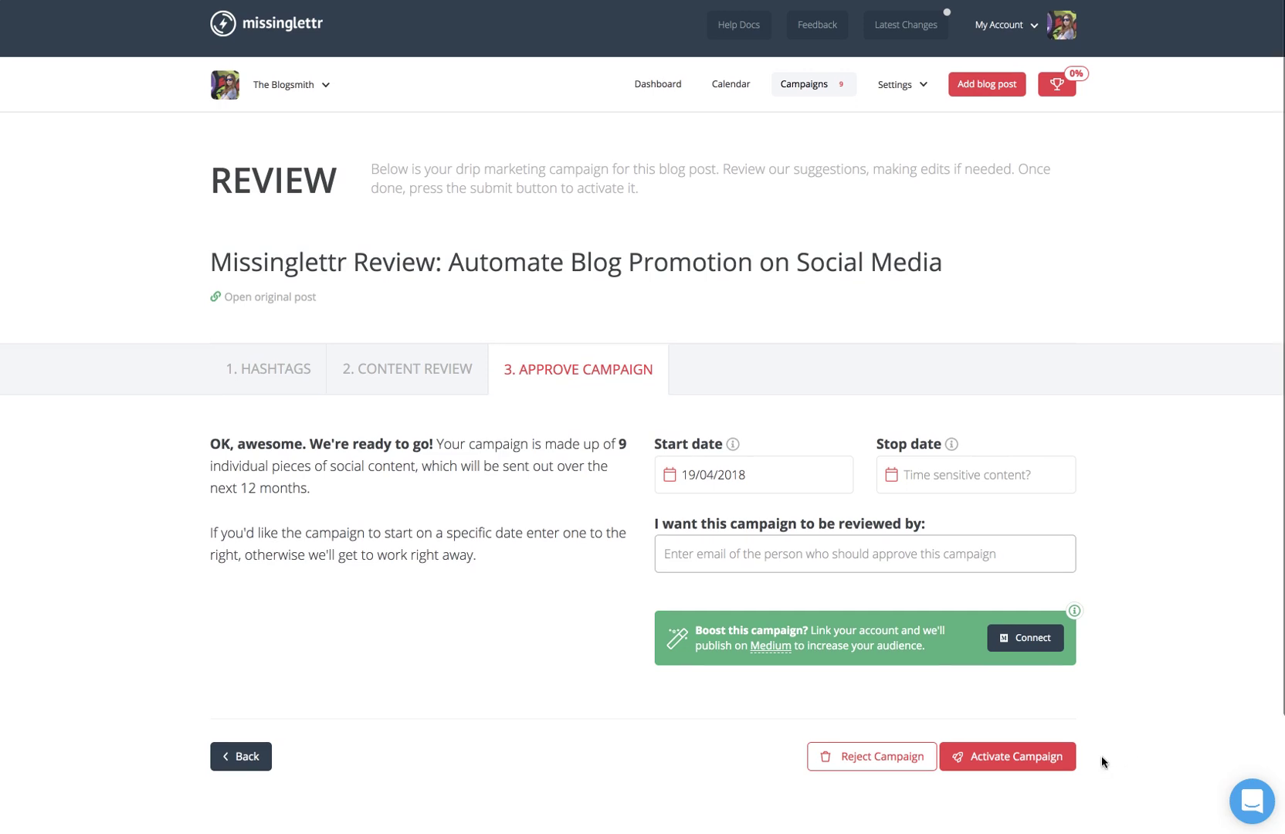
pyautogui.click(1071, 761)
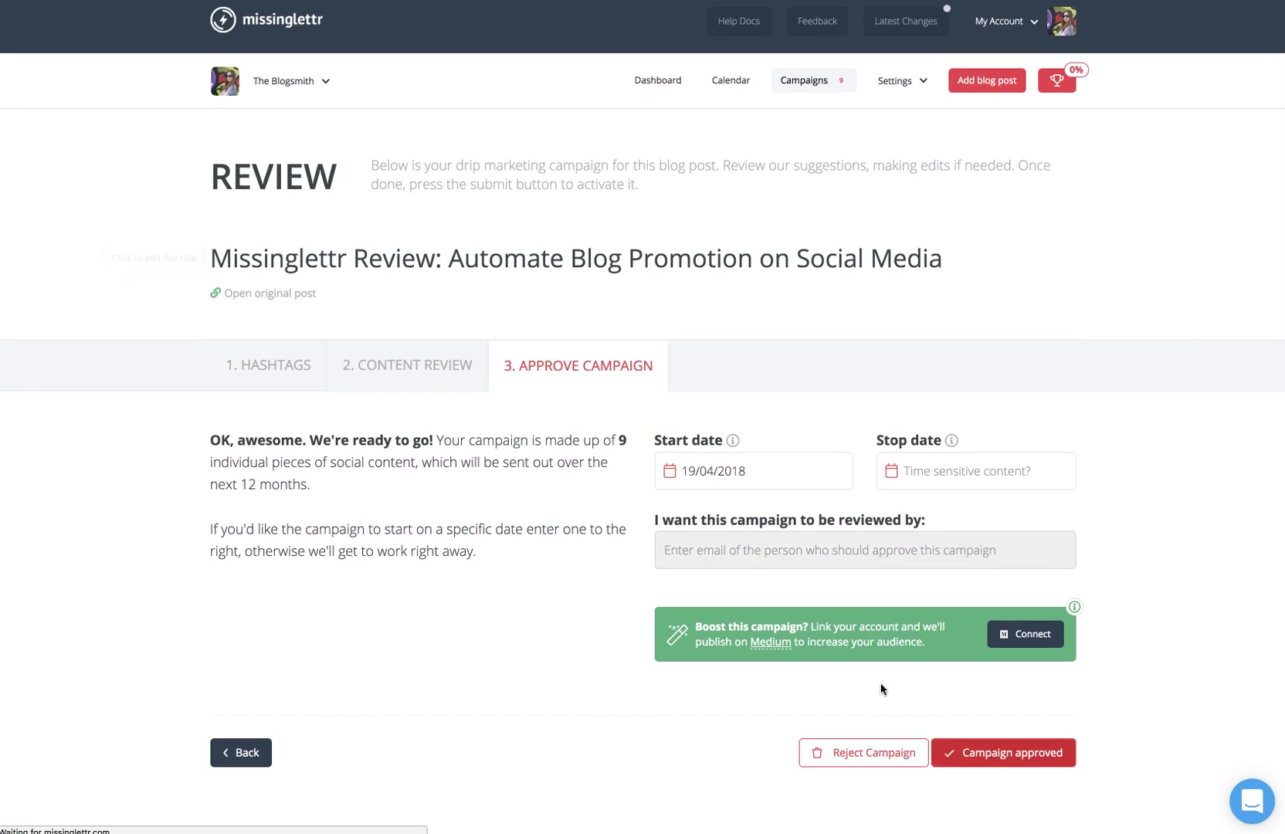
pyautogui.click(989, 755)
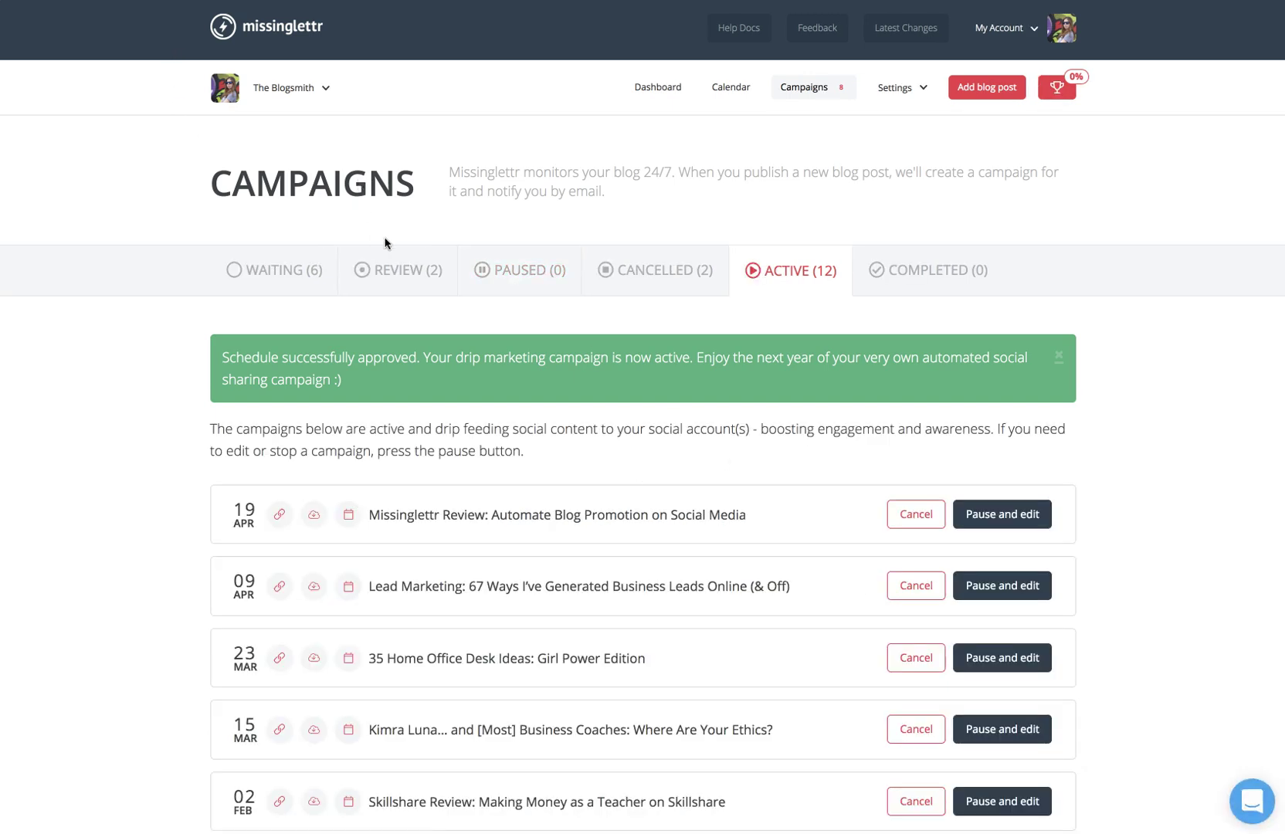
# - Look through the list of active campaigns, their pause and cancel options, and the campaign status categories
pyautogui.scroll(-5, 387, 244)
pyautogui.scroll(-4, 387, 244)
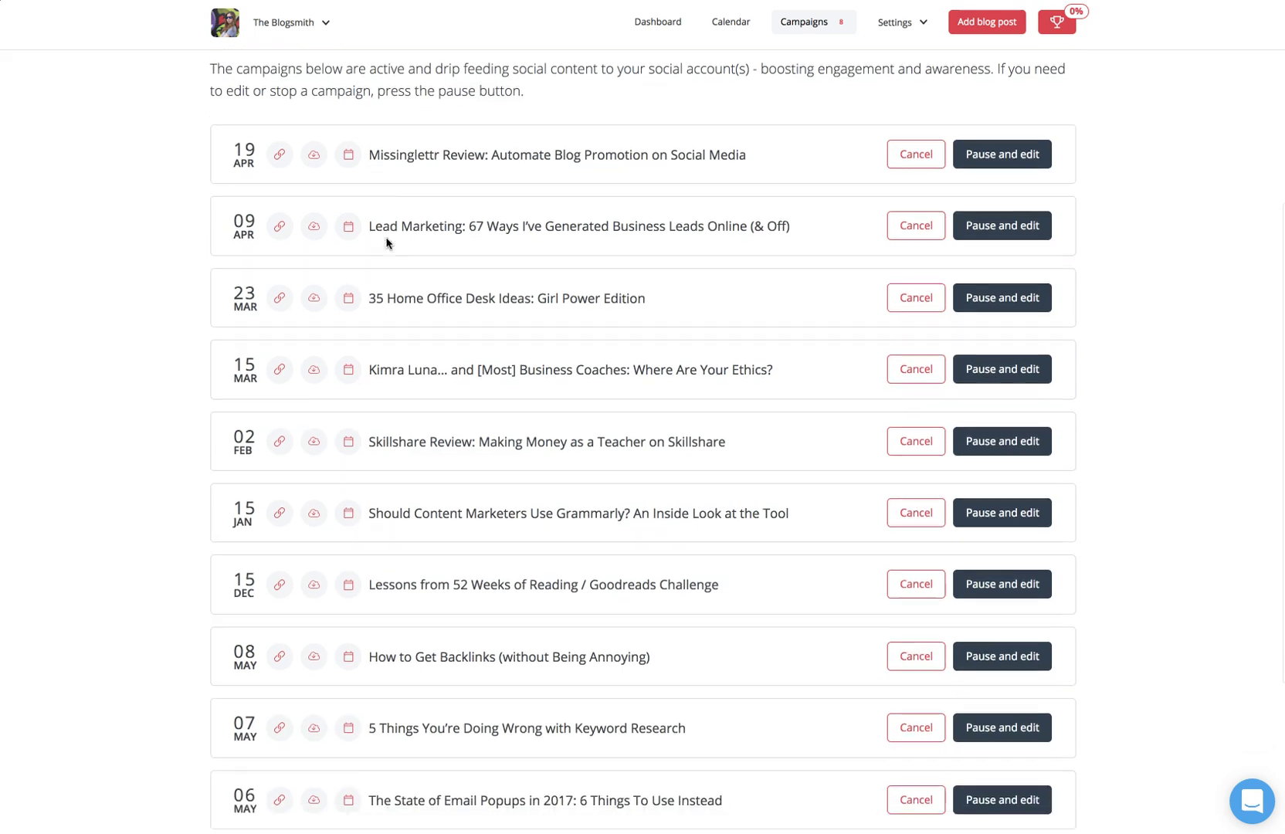
pyautogui.scroll(2, 386, 244)
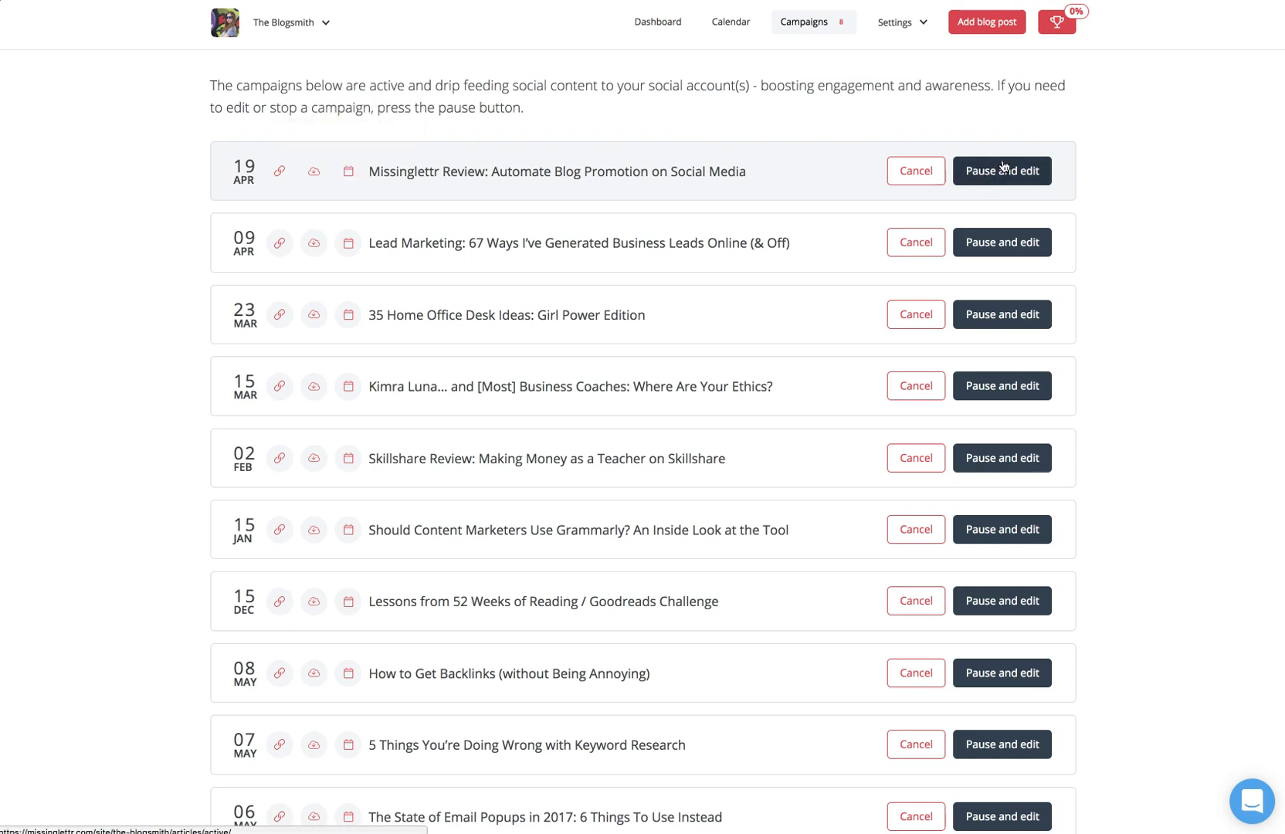
pyautogui.scroll(5, 586, 329)
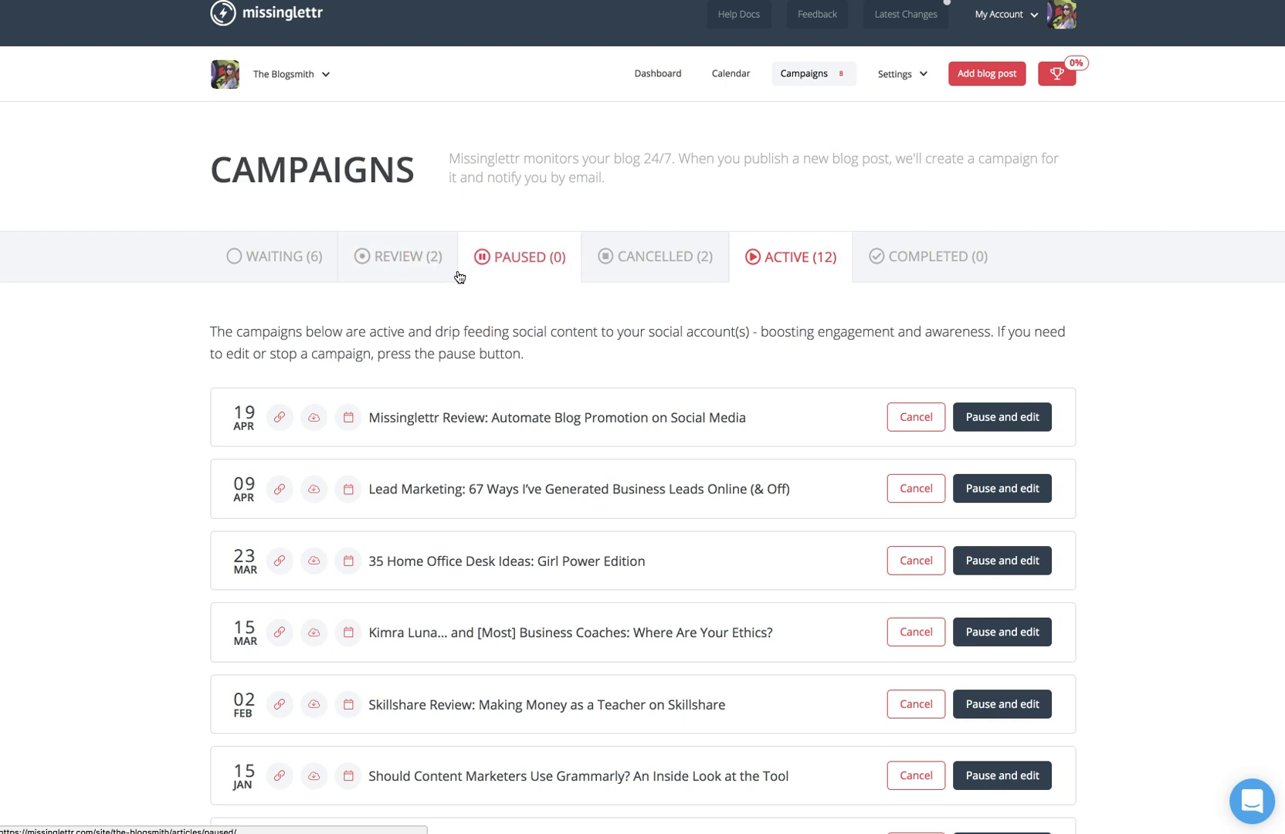
pyautogui.scroll(1, 490, 231)
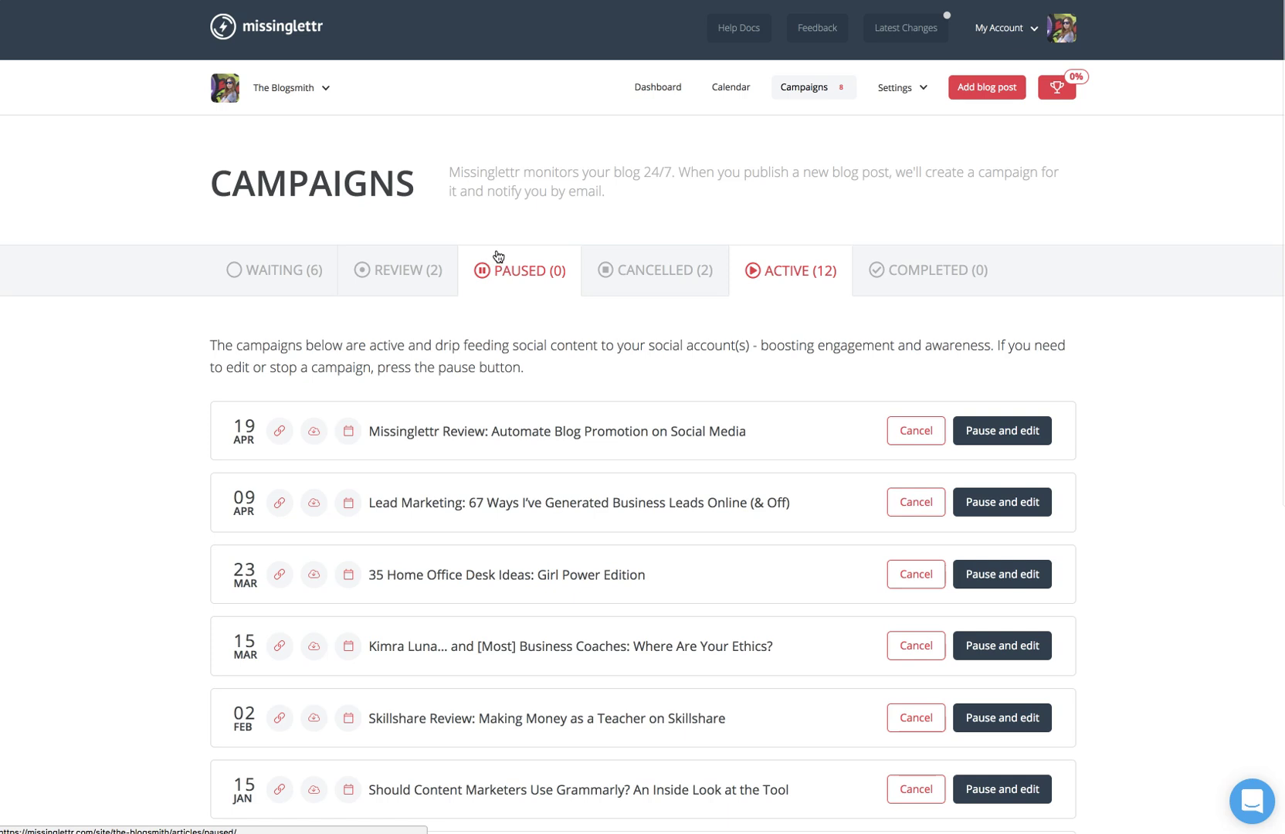
pyautogui.scroll(-1, 560, 256)
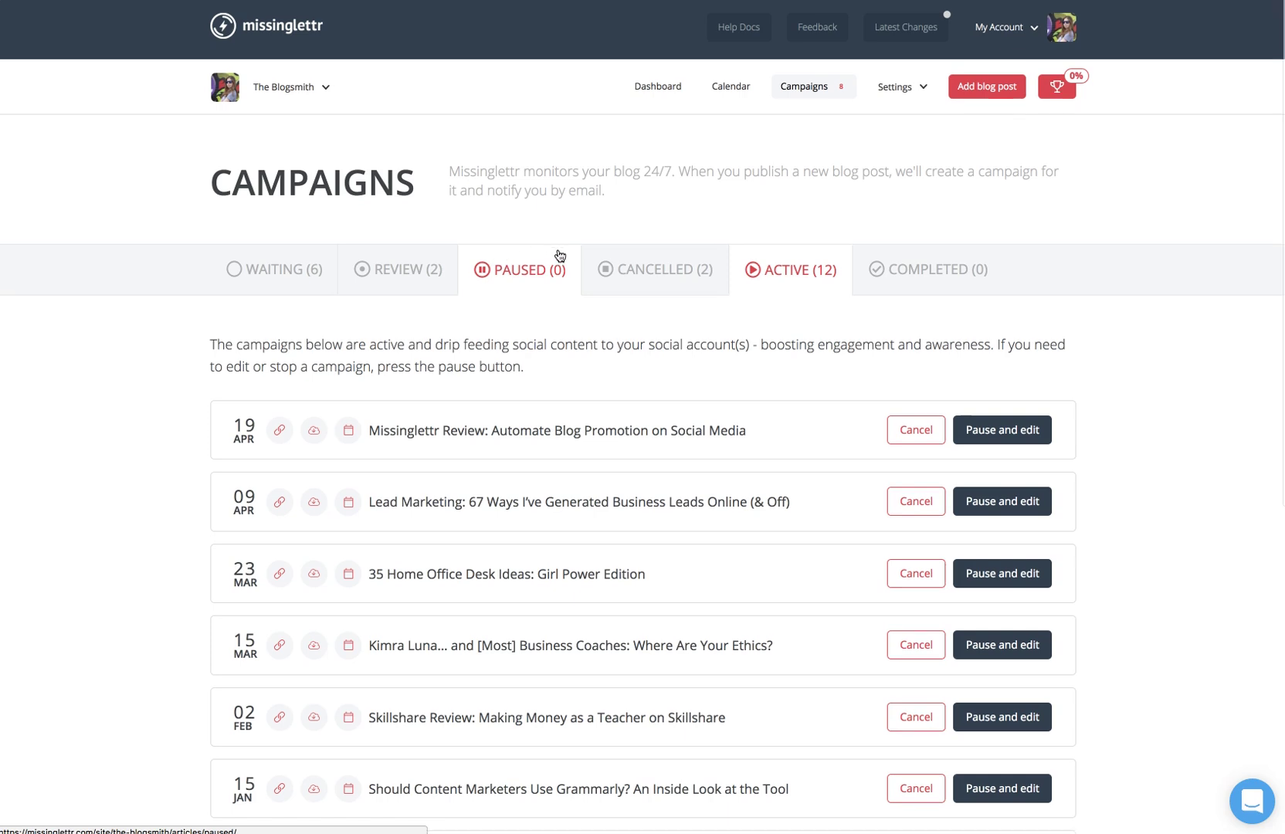